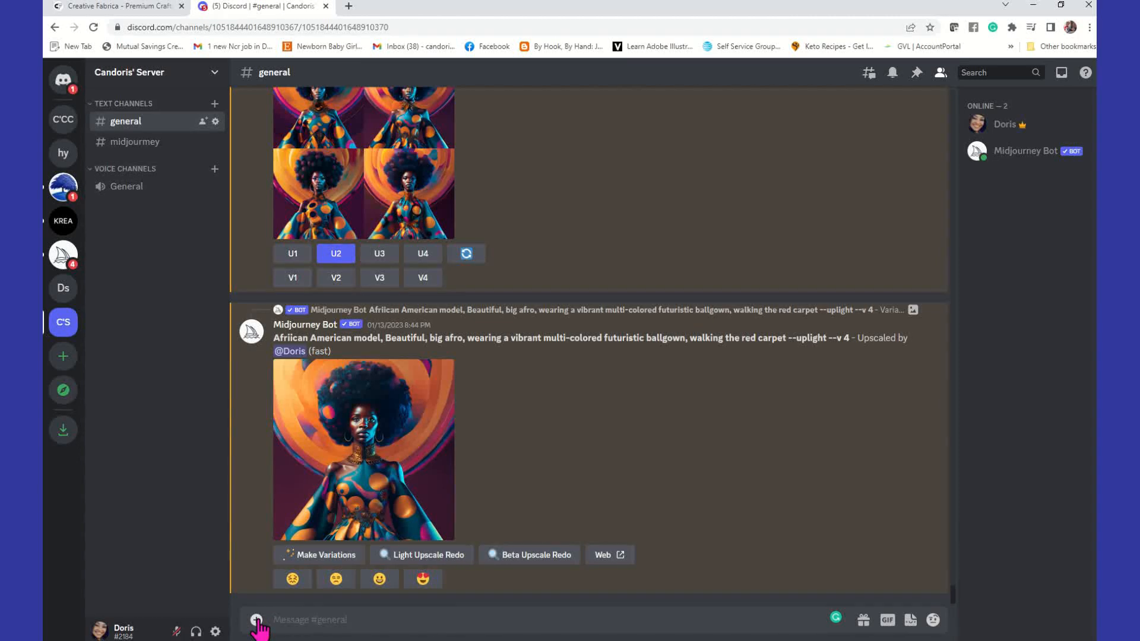
Upload me.png from the Desktop folder and send it to the general channel.
click(256, 619)
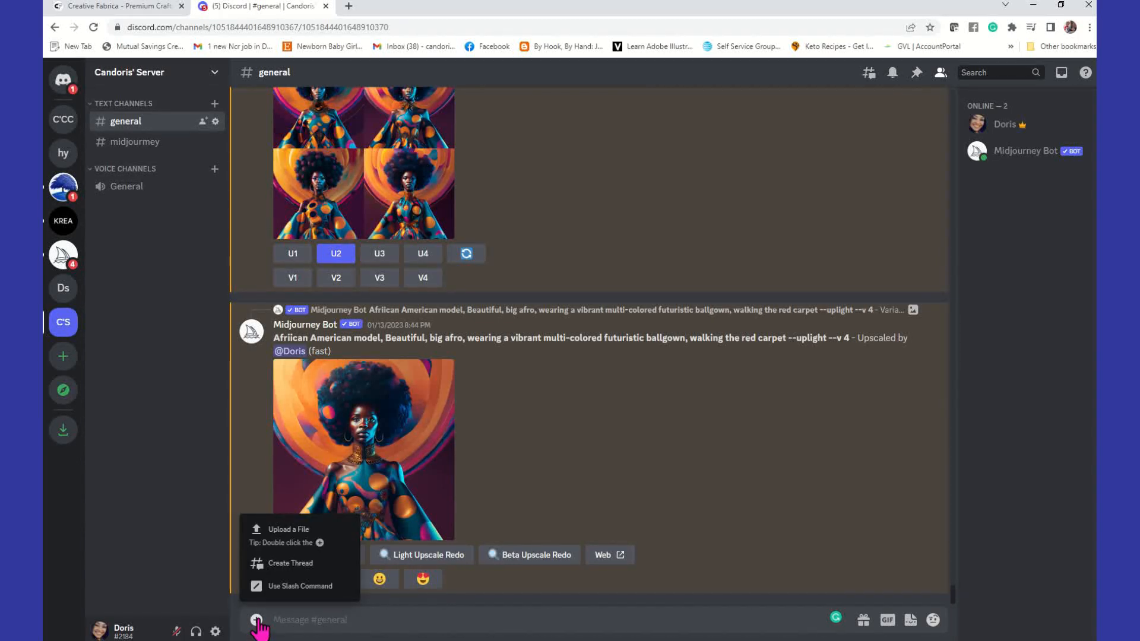
click(301, 537)
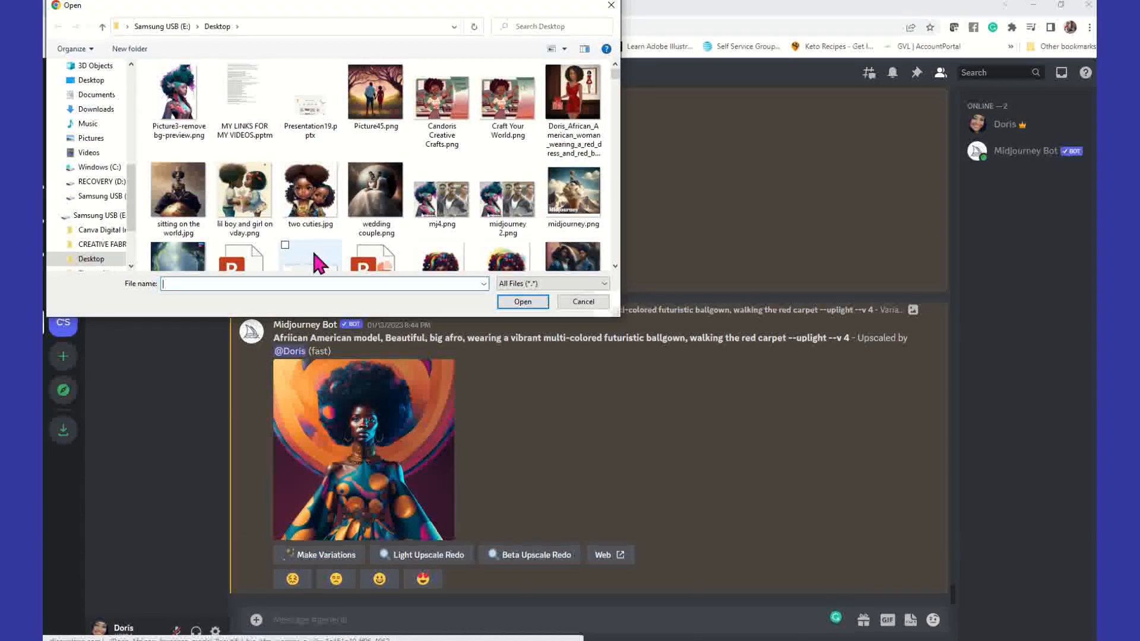
click(615, 267)
click(615, 267)
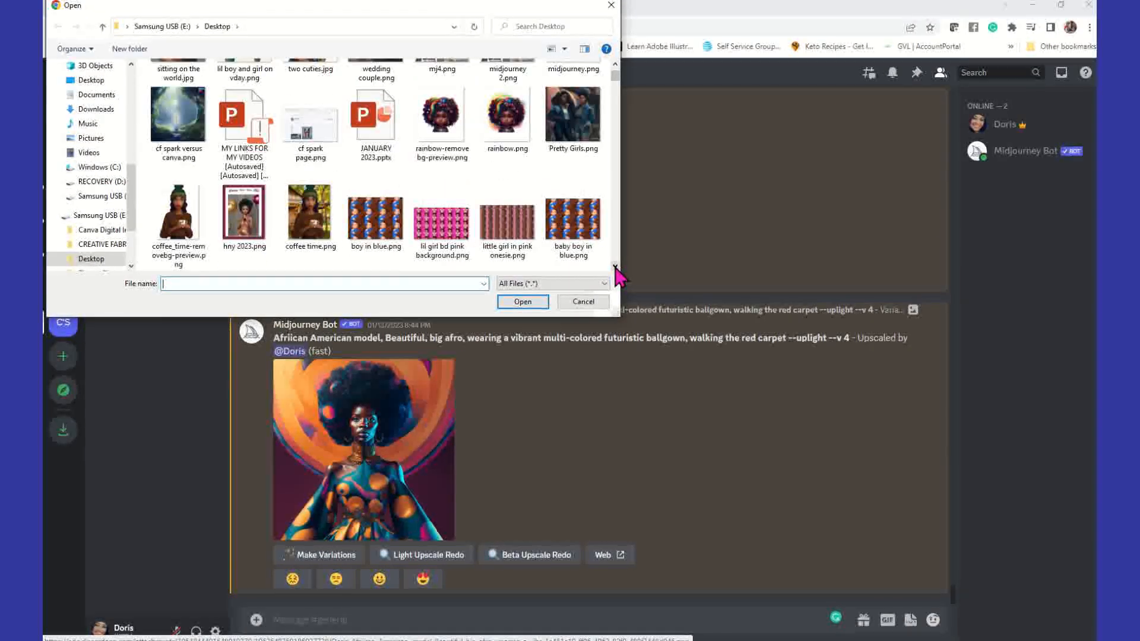
click(615, 267)
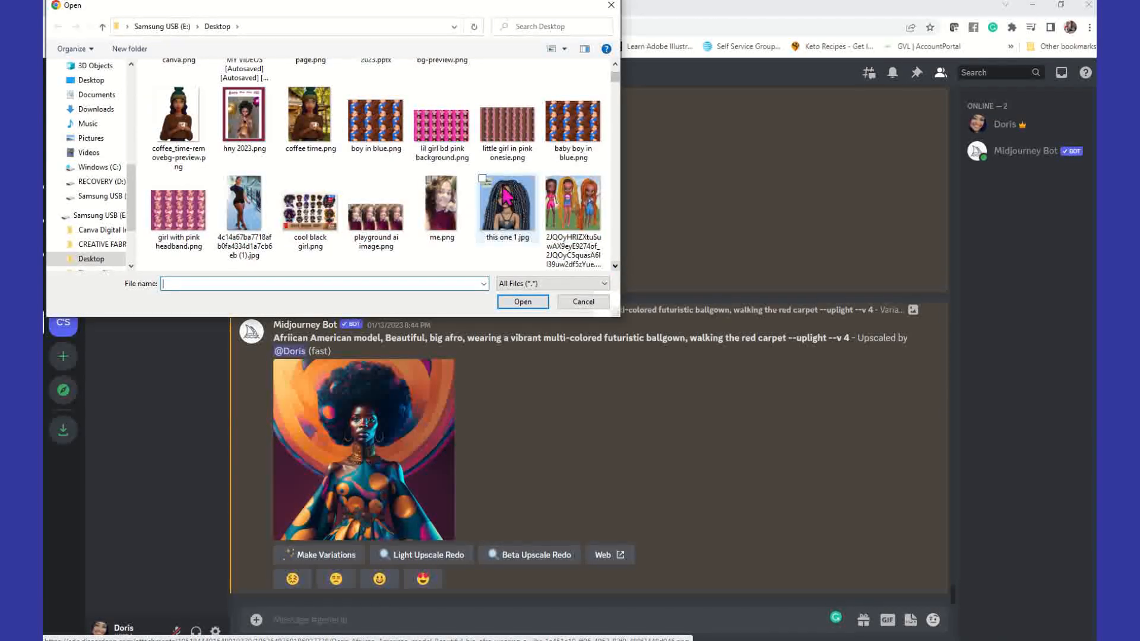
click(446, 213)
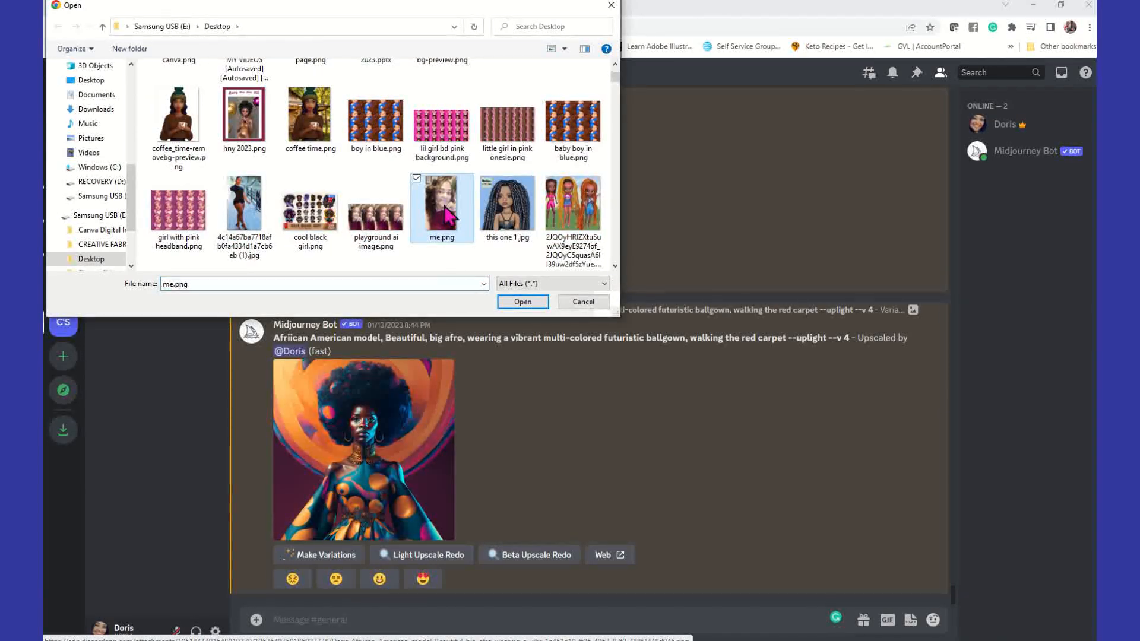
click(526, 301)
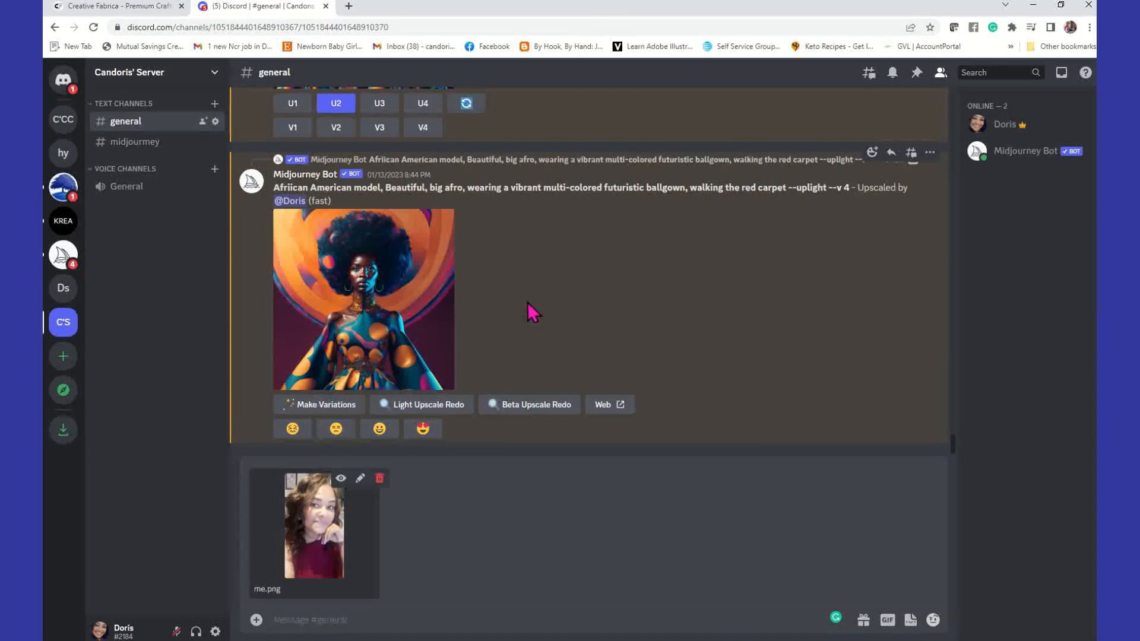
key(Return)
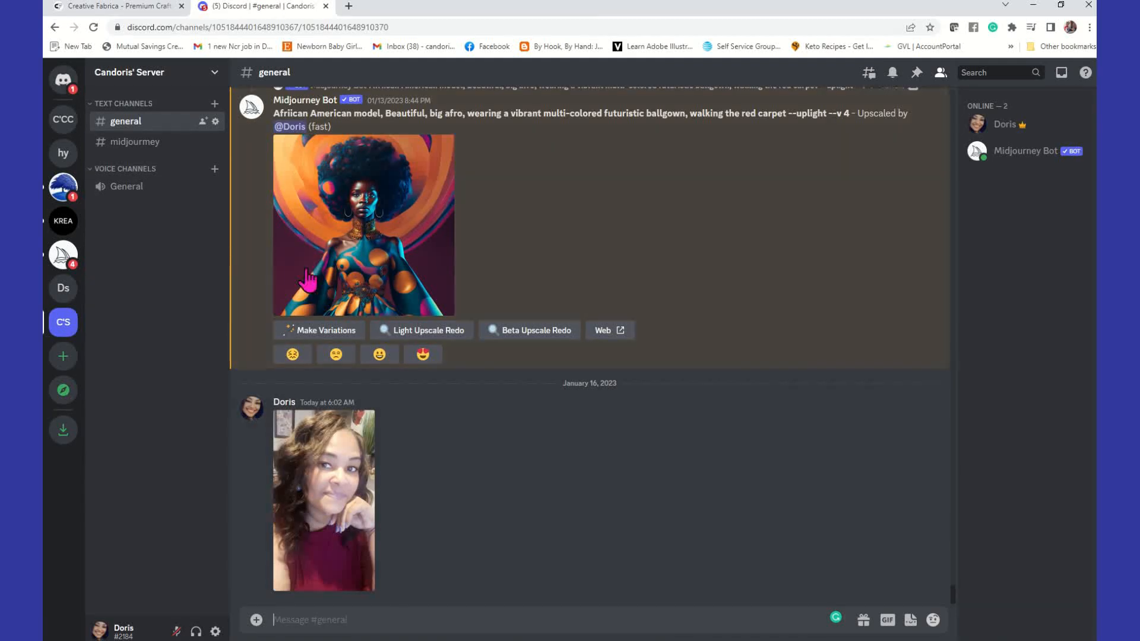
Enlarge the uploaded photo, copy its image address and close the preview.
click(351, 475)
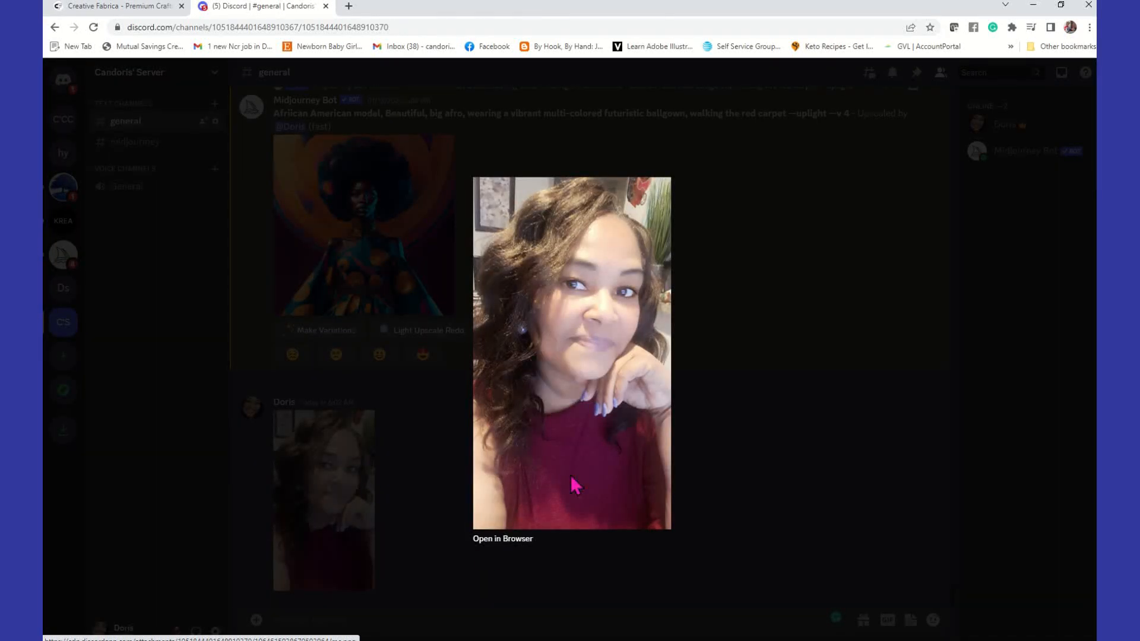
right_click(594, 332)
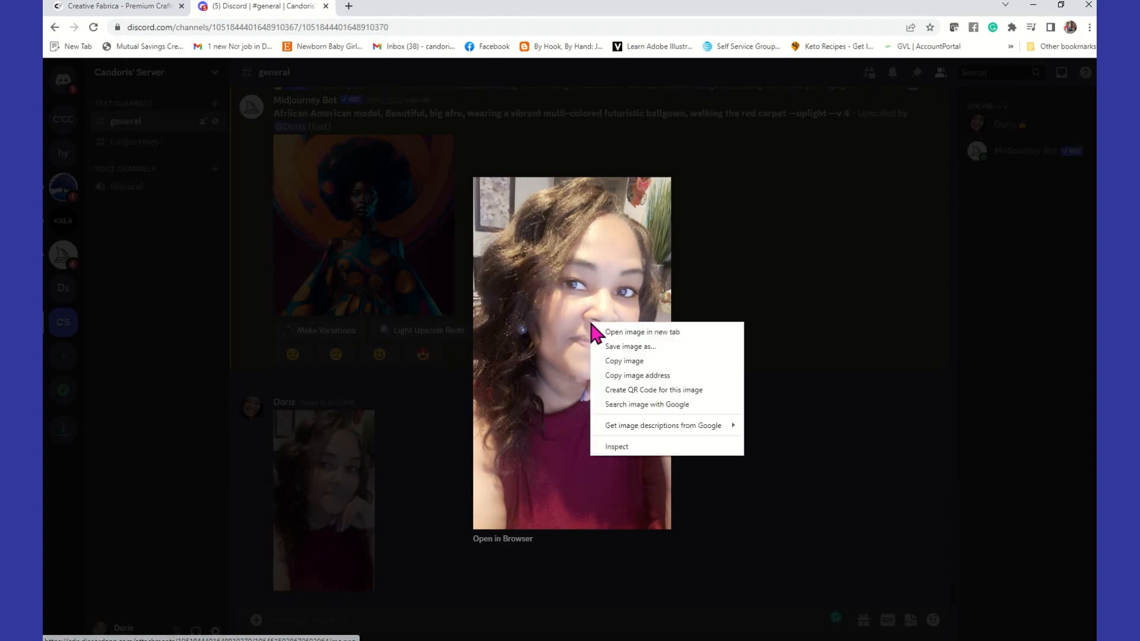
click(610, 377)
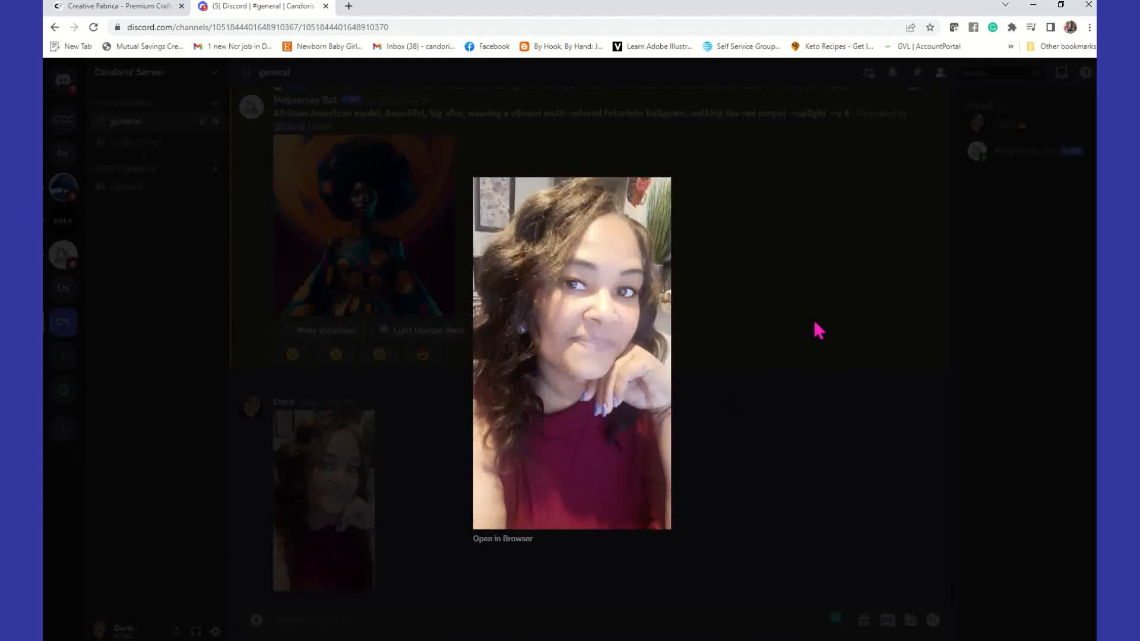
click(819, 328)
Start an /imagine command in the general channel and paste the photo's address as the beginning of the prompt.
click(387, 619)
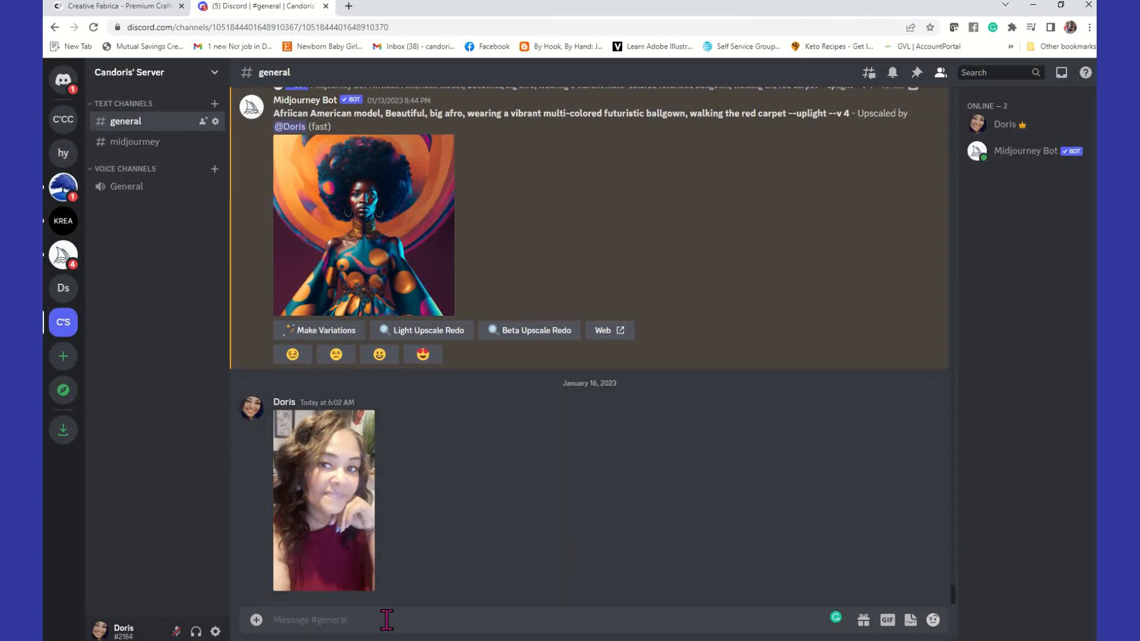
text(/)
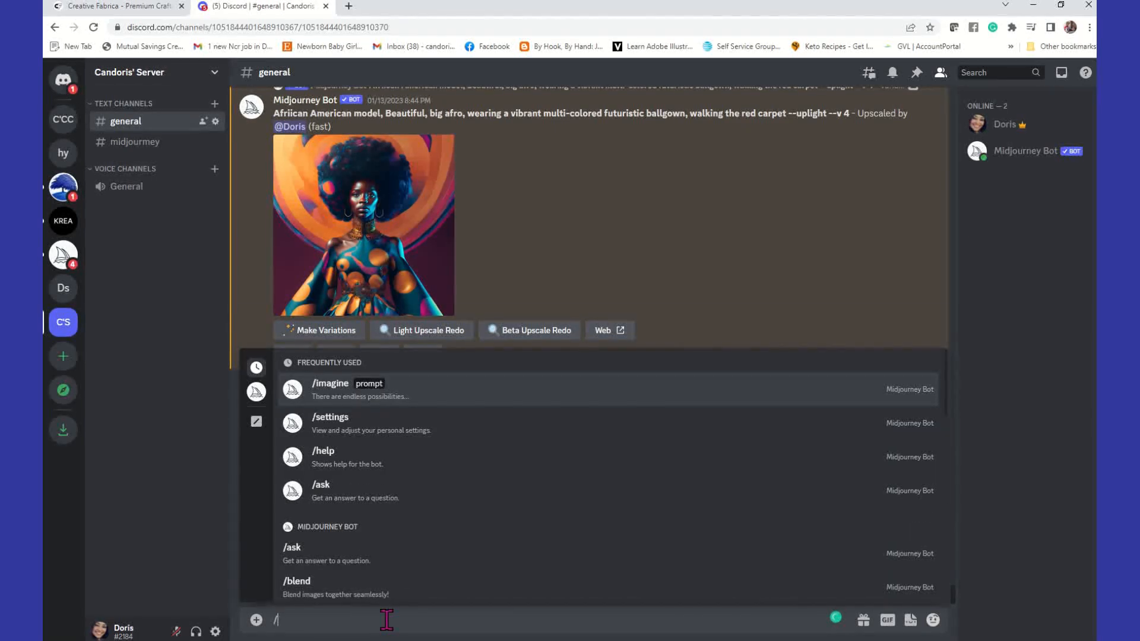
text(ima)
key(Tab)
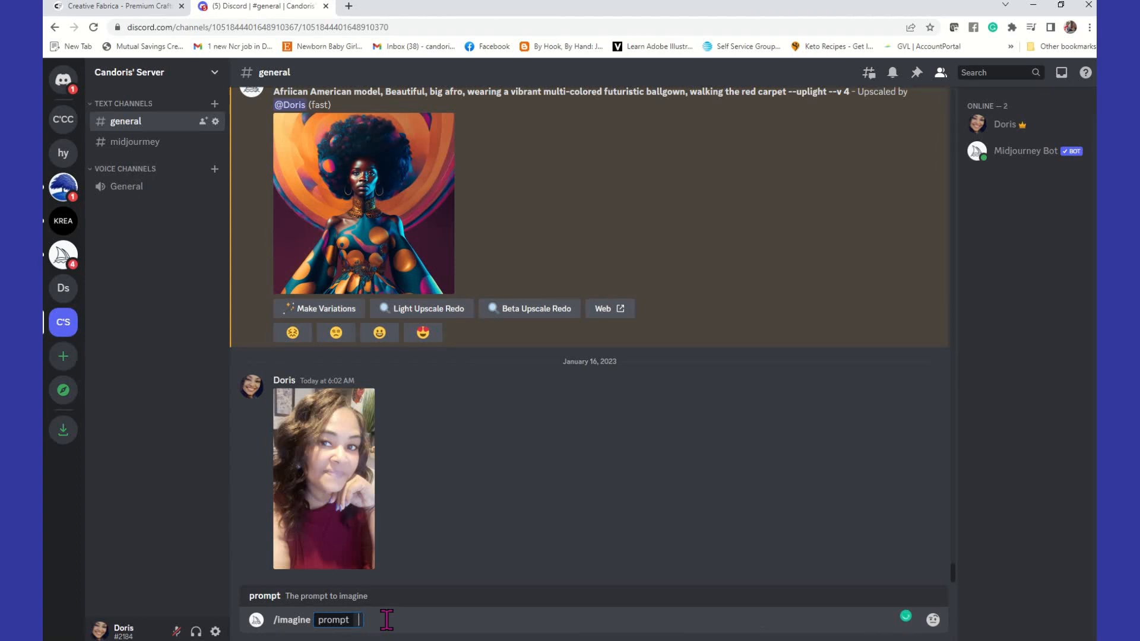
key(ctrl+v)
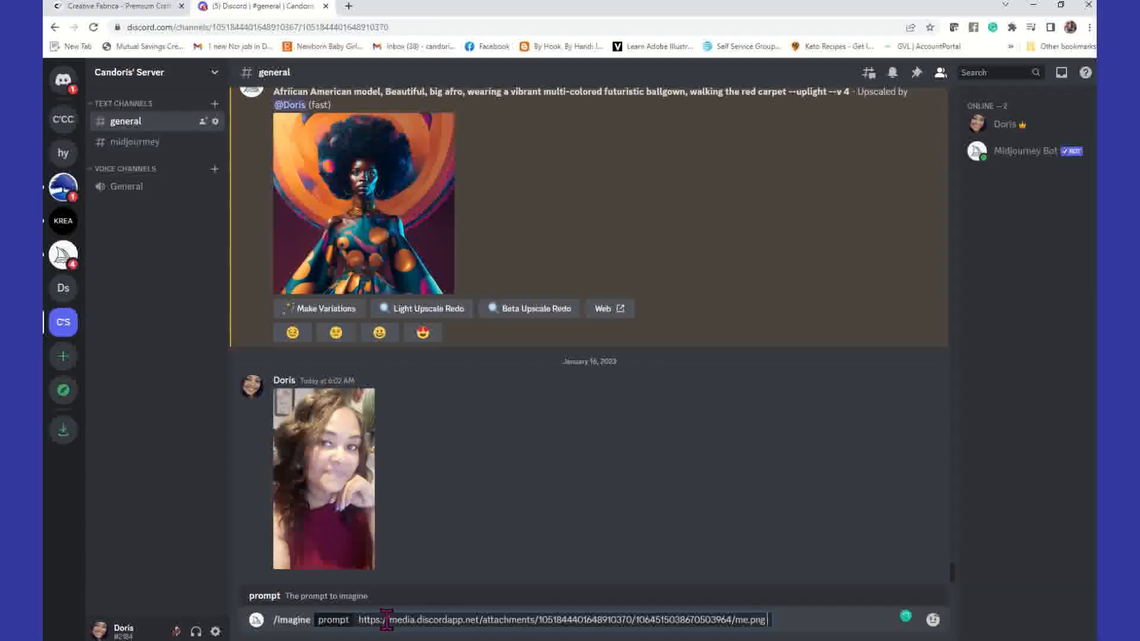
Add "pixar, old woman, angry --v 4" after the photo address and submit the prompt.
text(pixa)
text(r, c)
text(ld)
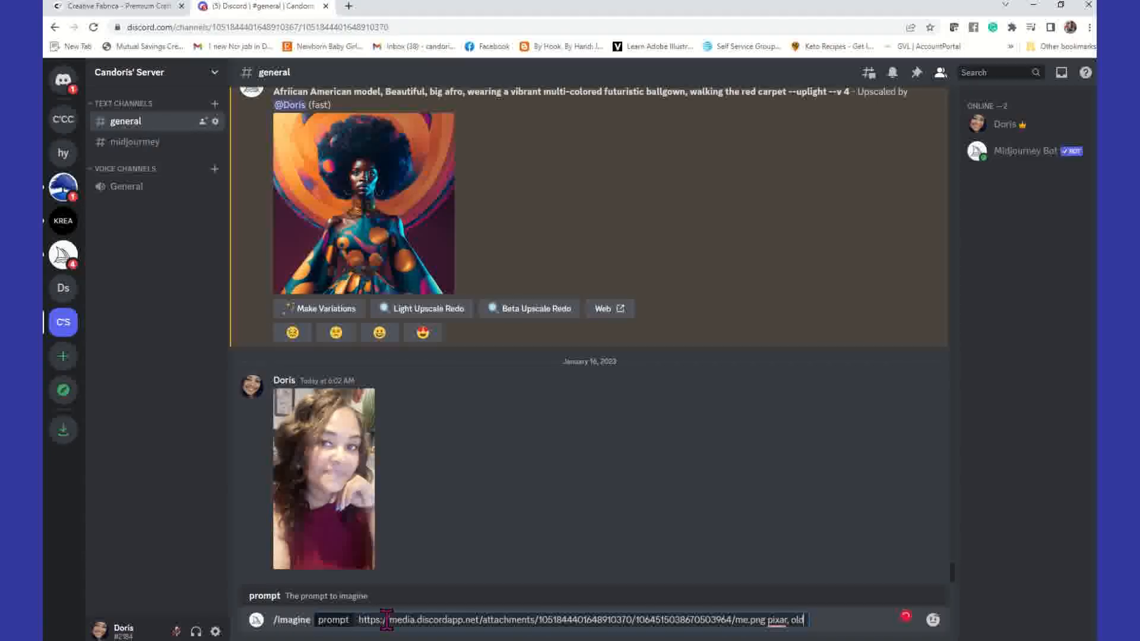
text( woman, any)
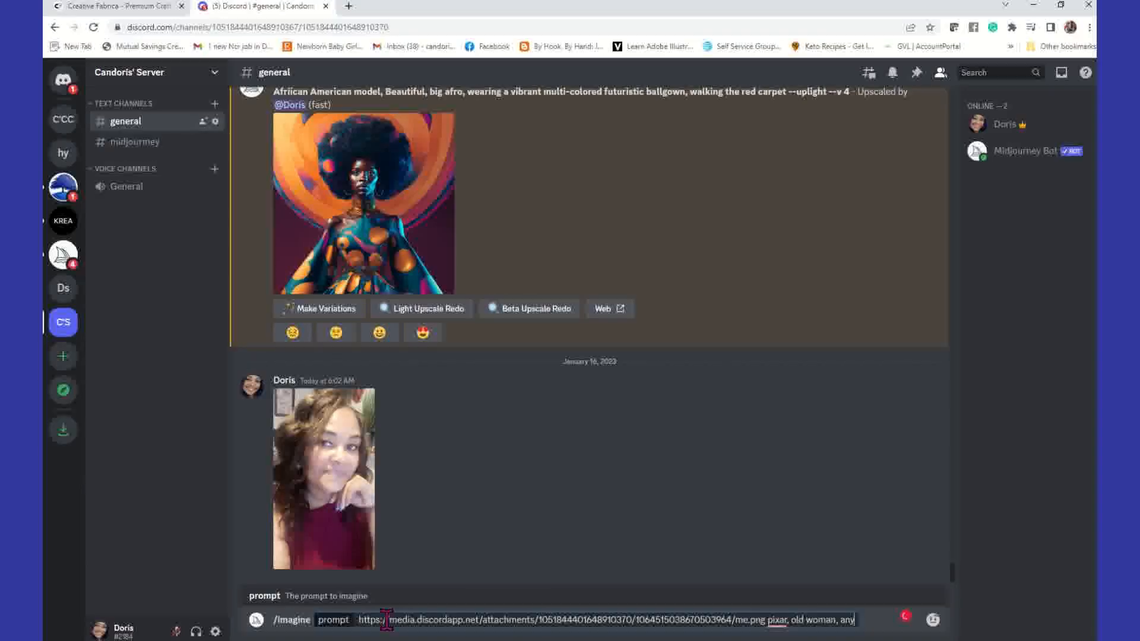
text(ry)
text(--)
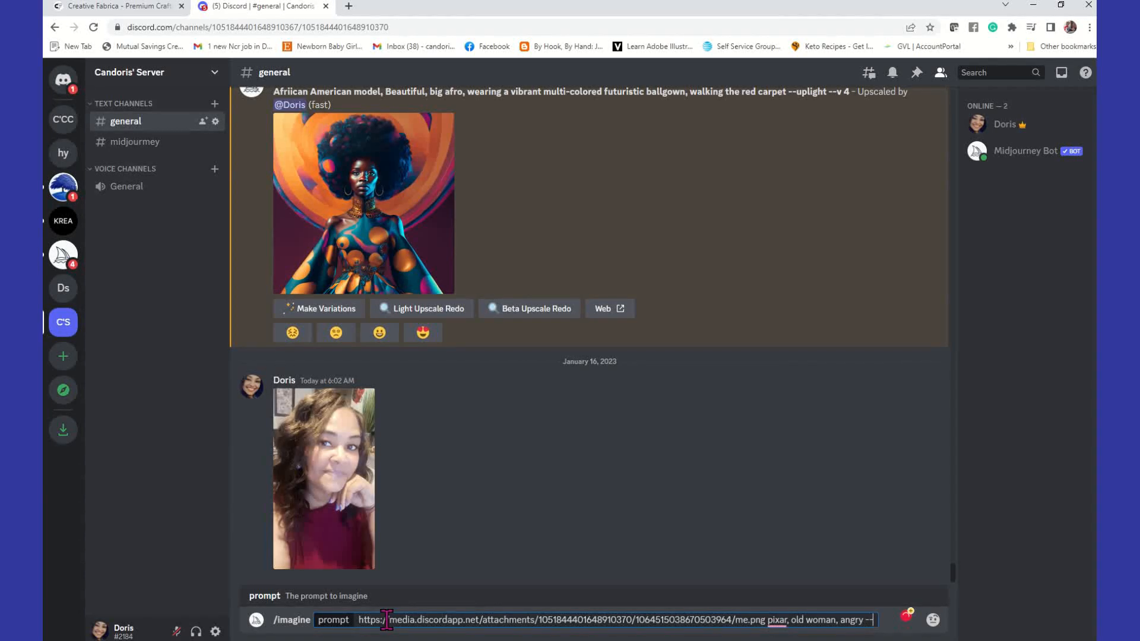
text(v 4)
key(Return)
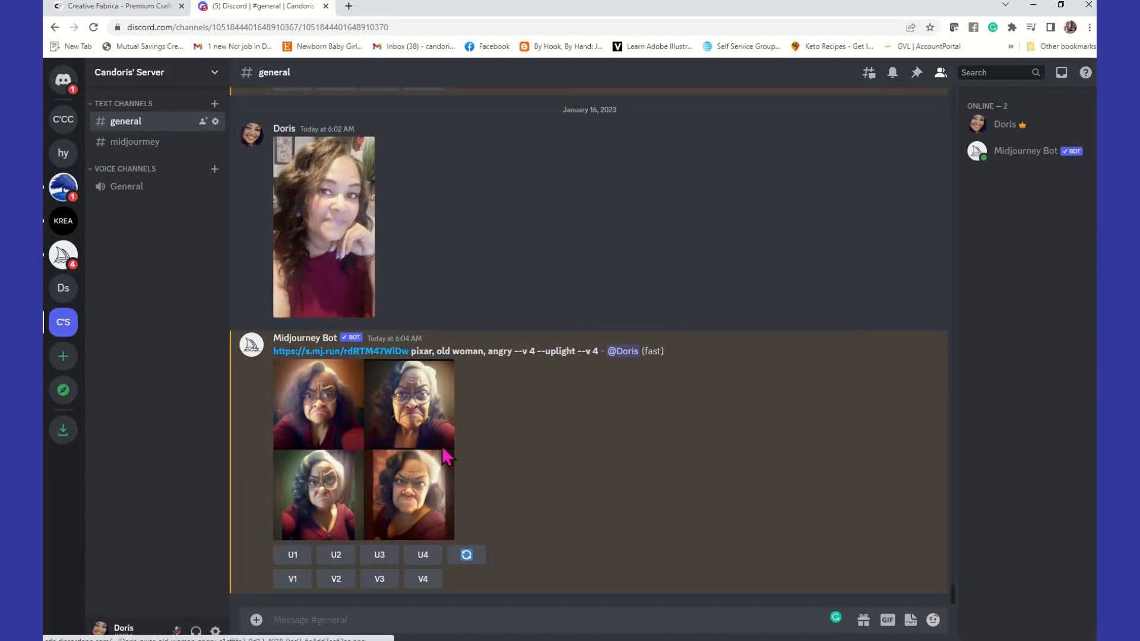
Enlarge the generated grid of angry old women to examine the four images, and close the preview.
click(417, 444)
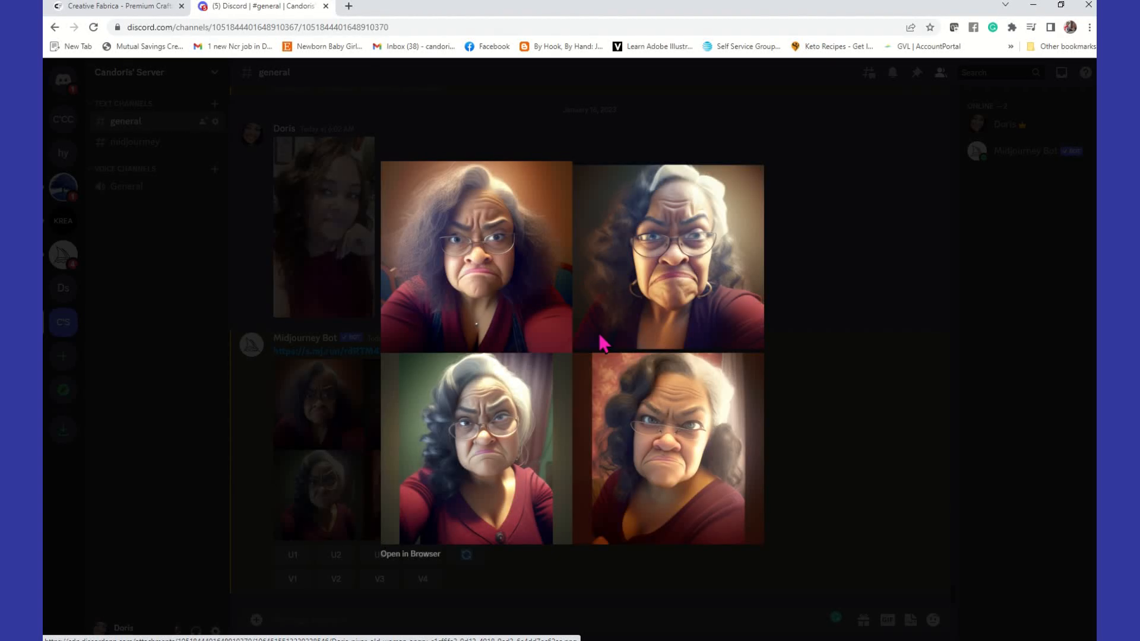
right_click(597, 287)
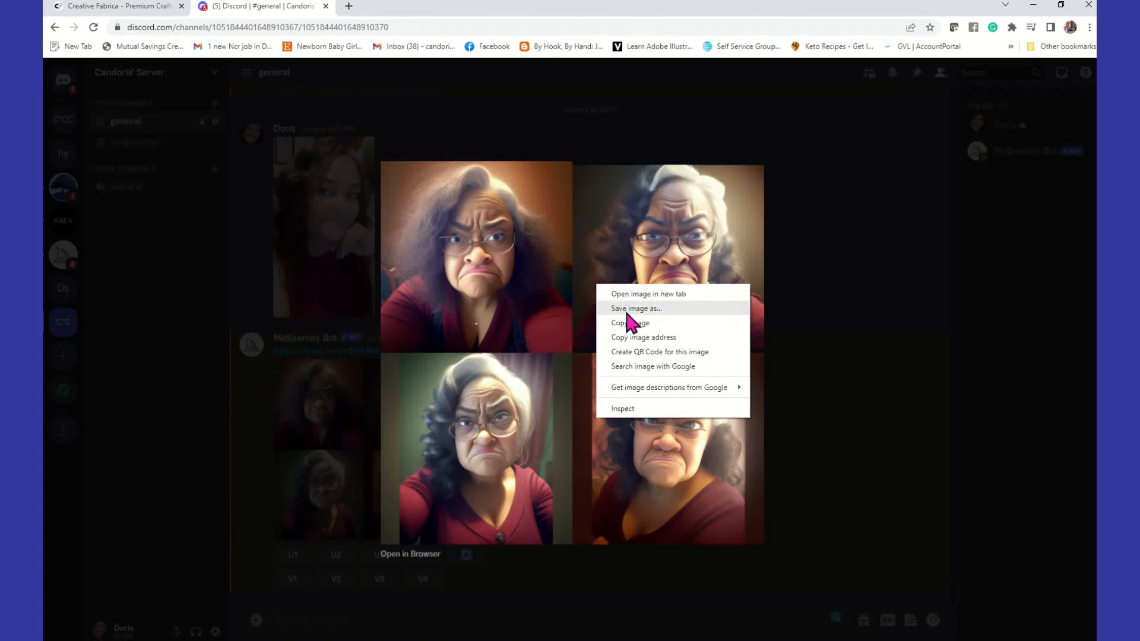
click(855, 321)
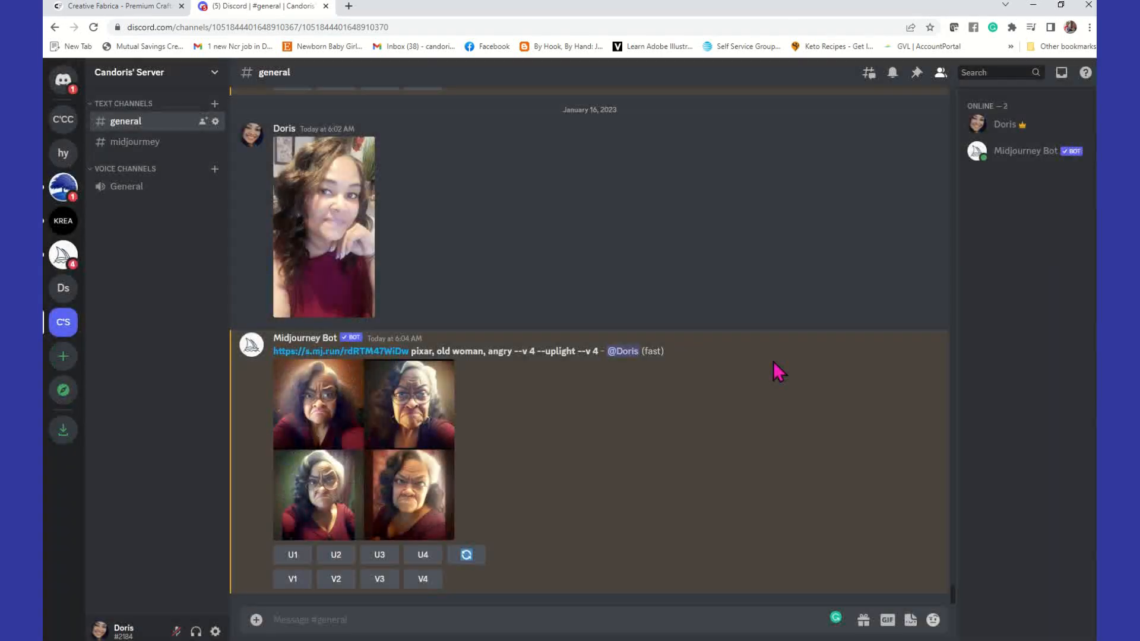
Copy the full prompt text of the angry old woman result and paste it into a new /imagine command.
drag(597, 352, 272, 352)
right_click(491, 352)
click(519, 365)
click(413, 612)
text(/imagine)
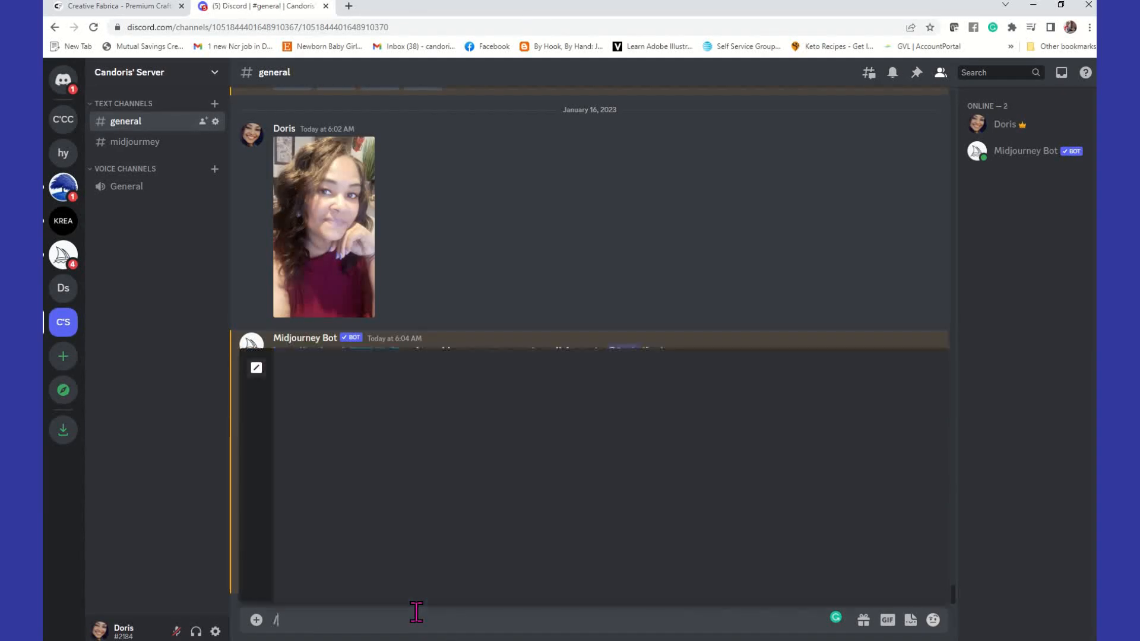
key(Return)
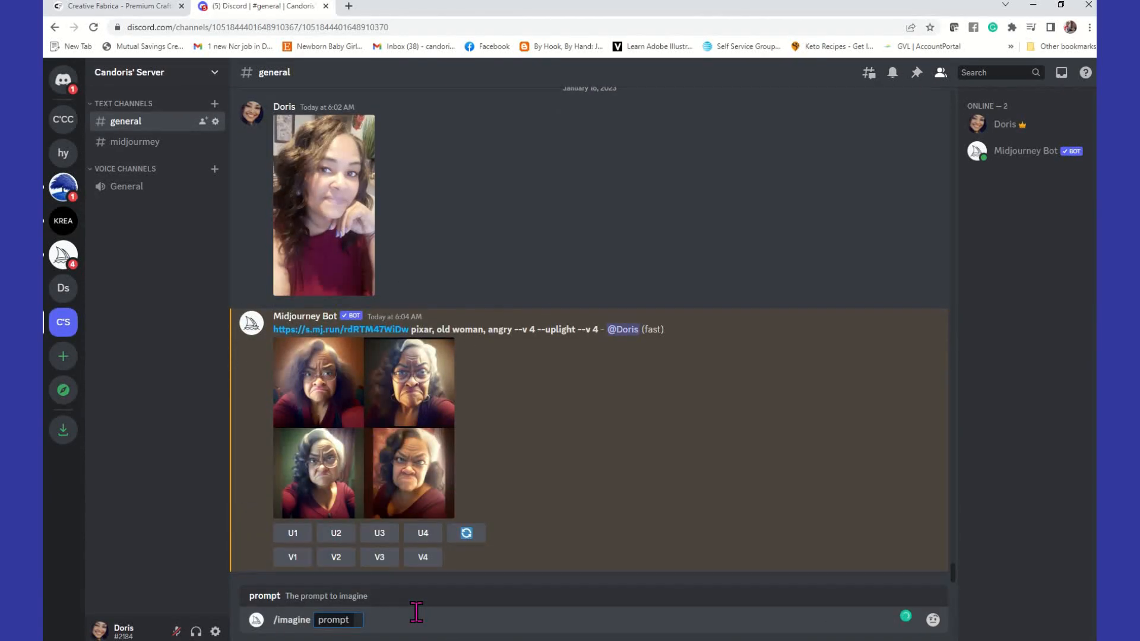
key(ctrl+v)
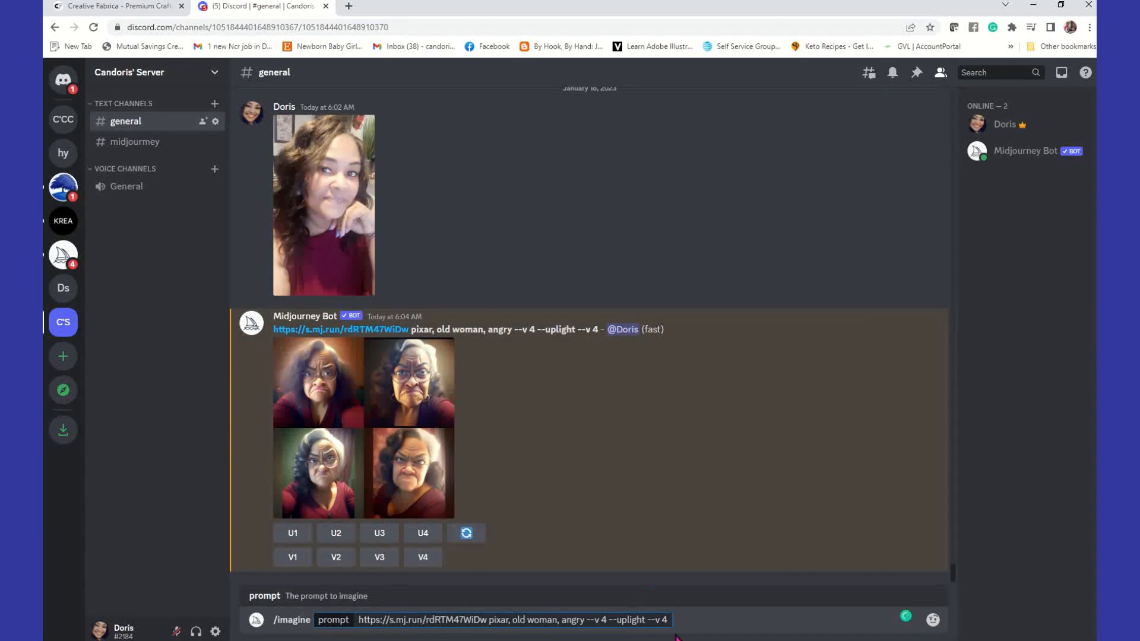
Remove the trailing "--uplight --v 4" from the pasted prompt, keeping the first "--v 4".
key(BackSpace)
key(BackSpace)
key(BackSpace)
key(BackSpace)
key(BackSpace)
key(BackSpace)
key(BackSpace)
key(BackSpace)
key(BackSpace)
key(BackSpace)
key(BackSpace)
key(BackSpace)
key(BackSpace)
key(BackSpace)
key(BackSpace)
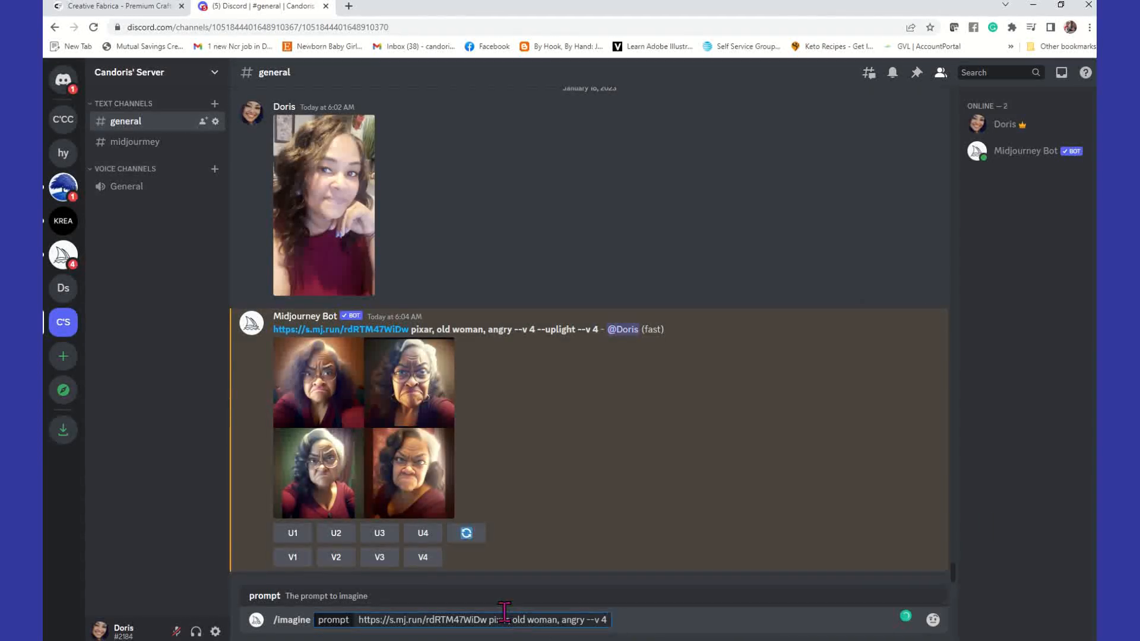
Change the prompt's description to "anime, young woman, happy" and submit it.
drag(489, 621, 509, 624)
text(anime)
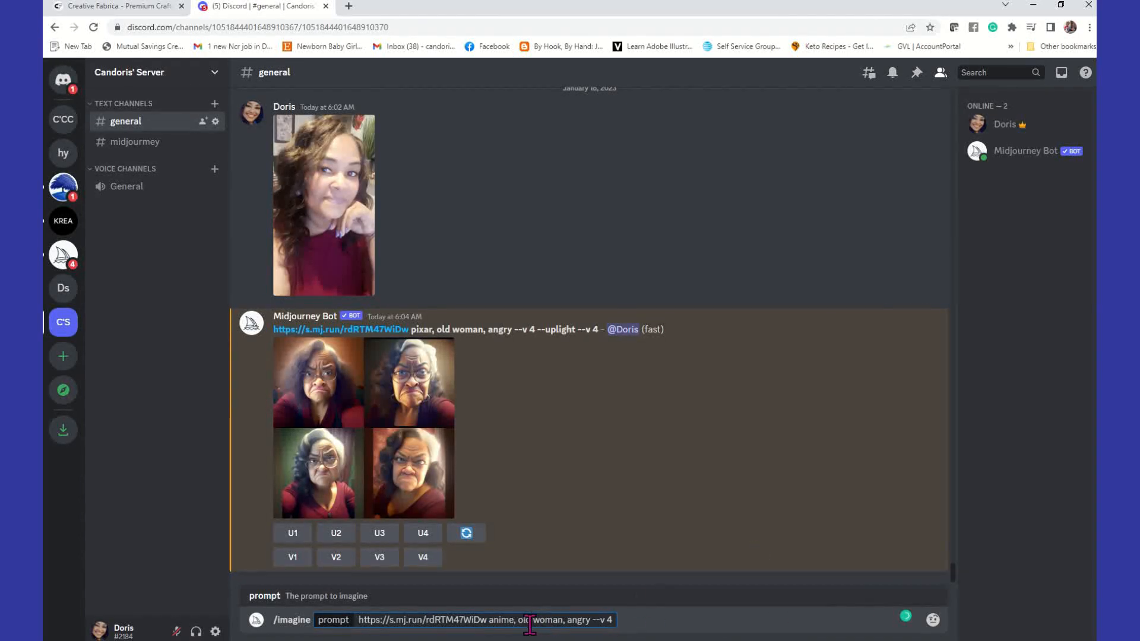
drag(518, 624, 532, 625)
text(young)
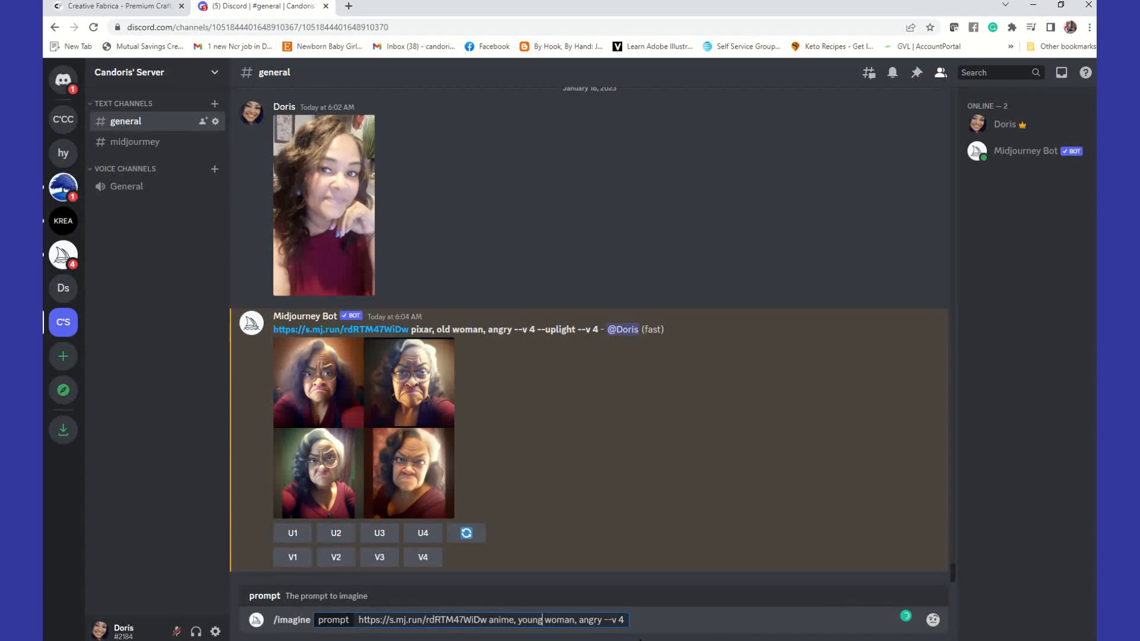
drag(581, 621, 601, 622)
text(happy)
key(Return)
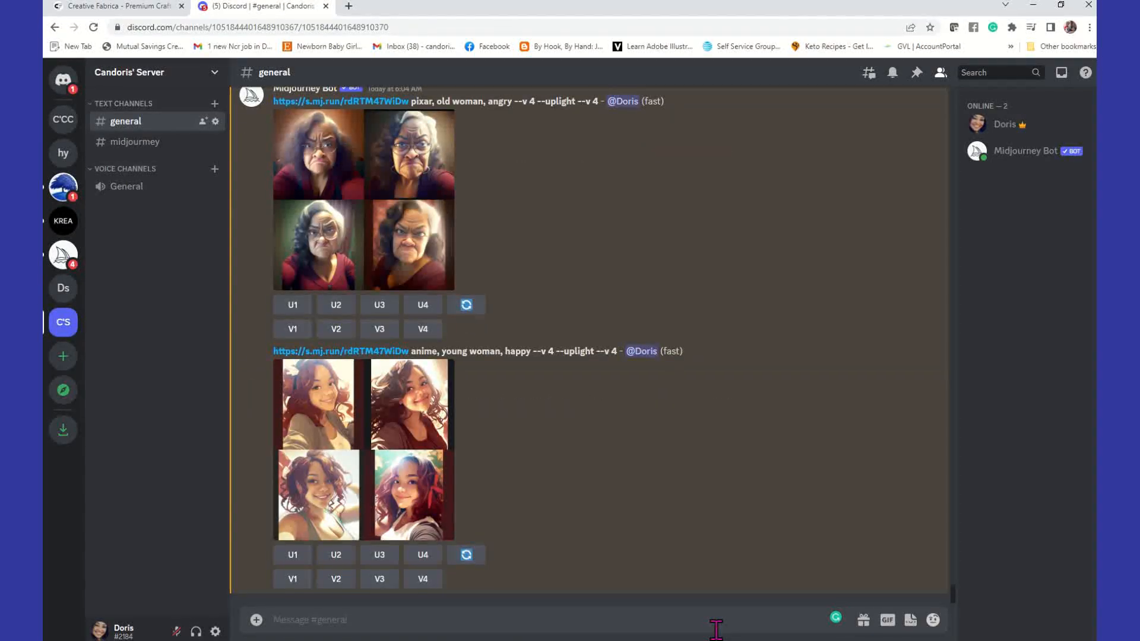
Enlarge the generated anime young woman grid, copy the image and close the preview.
click(424, 413)
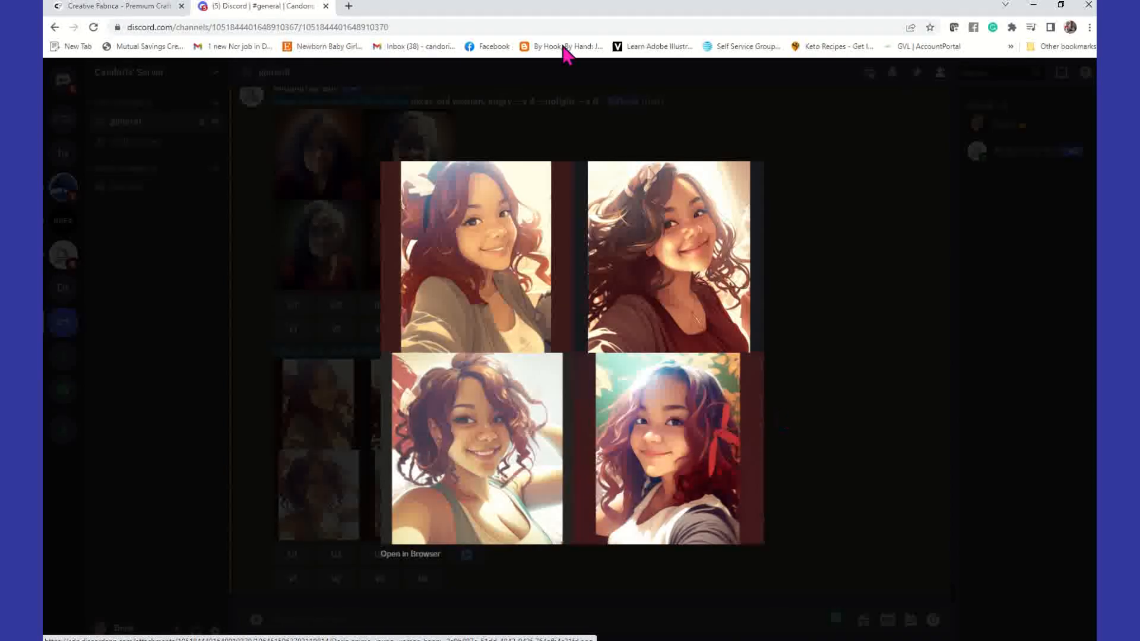
right_click(584, 294)
click(616, 330)
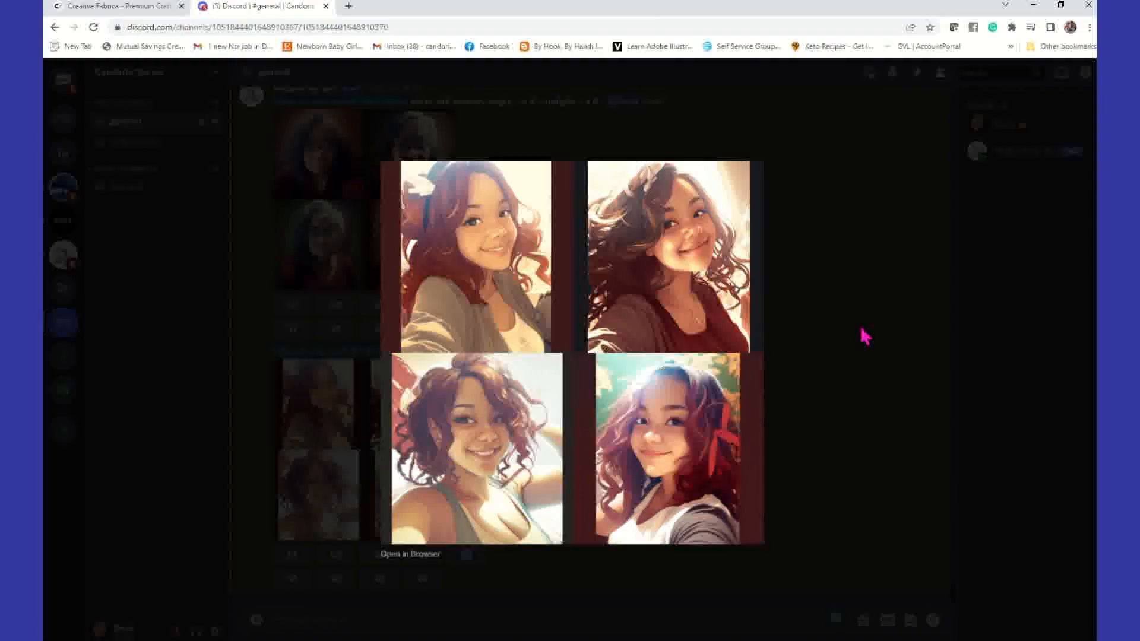
click(862, 333)
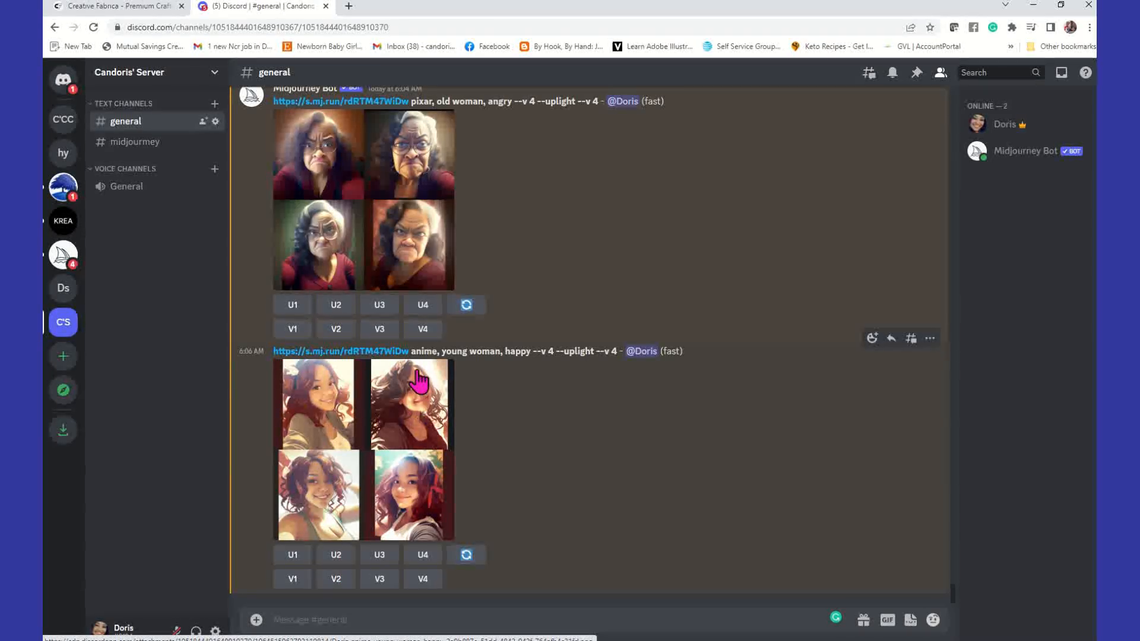
Upscale the fourth anime young woman image and open the upscaled result at full size in the browser.
click(300, 555)
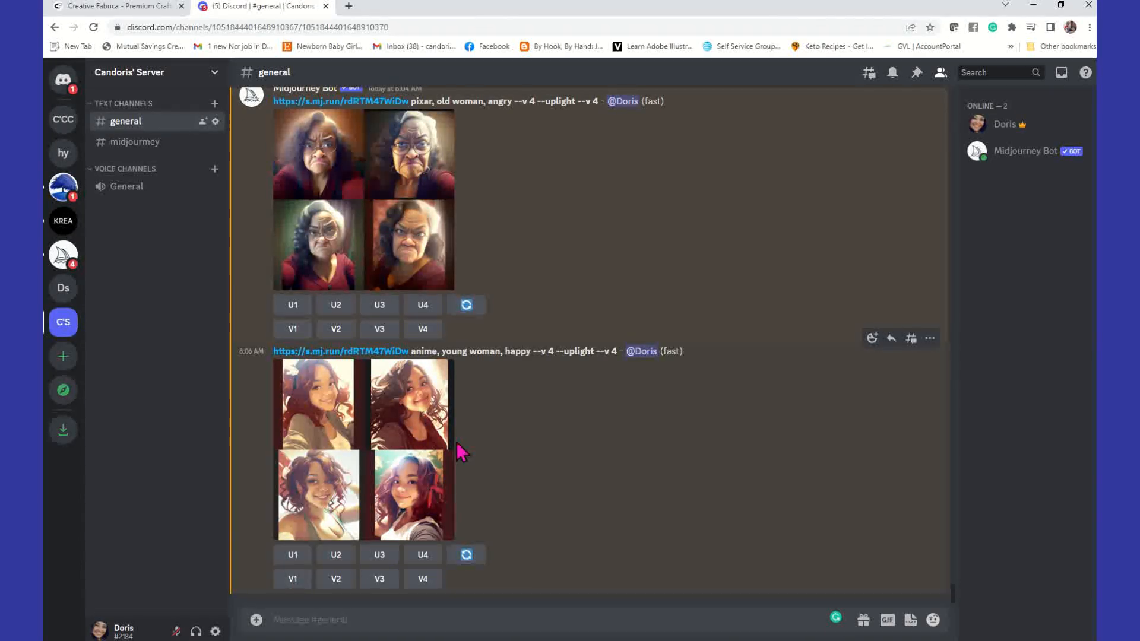
click(424, 558)
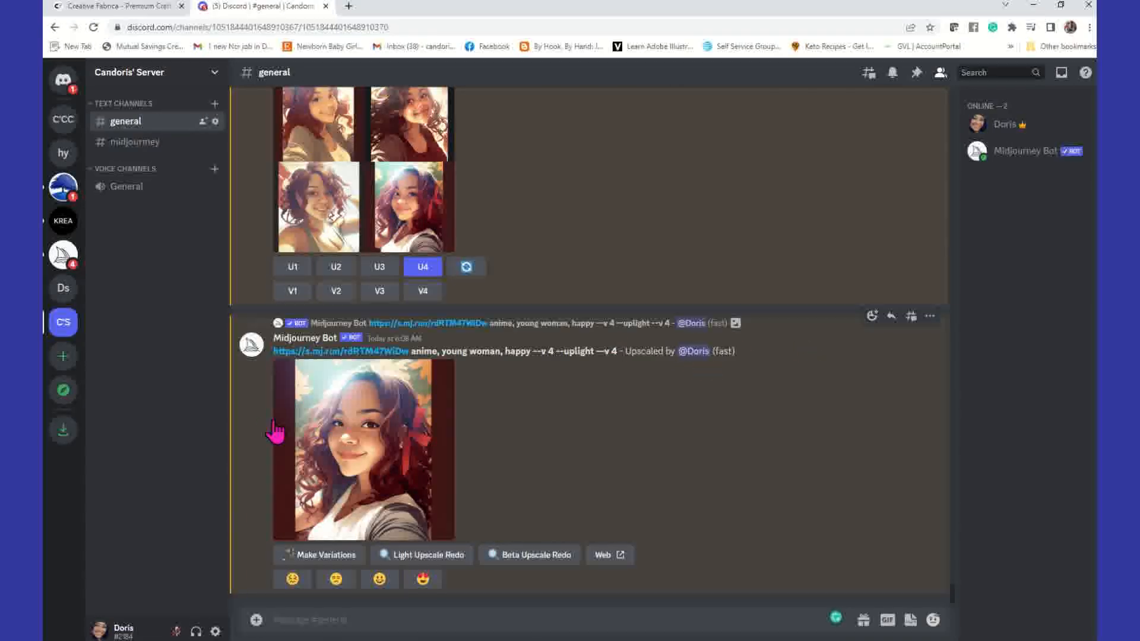
click(372, 399)
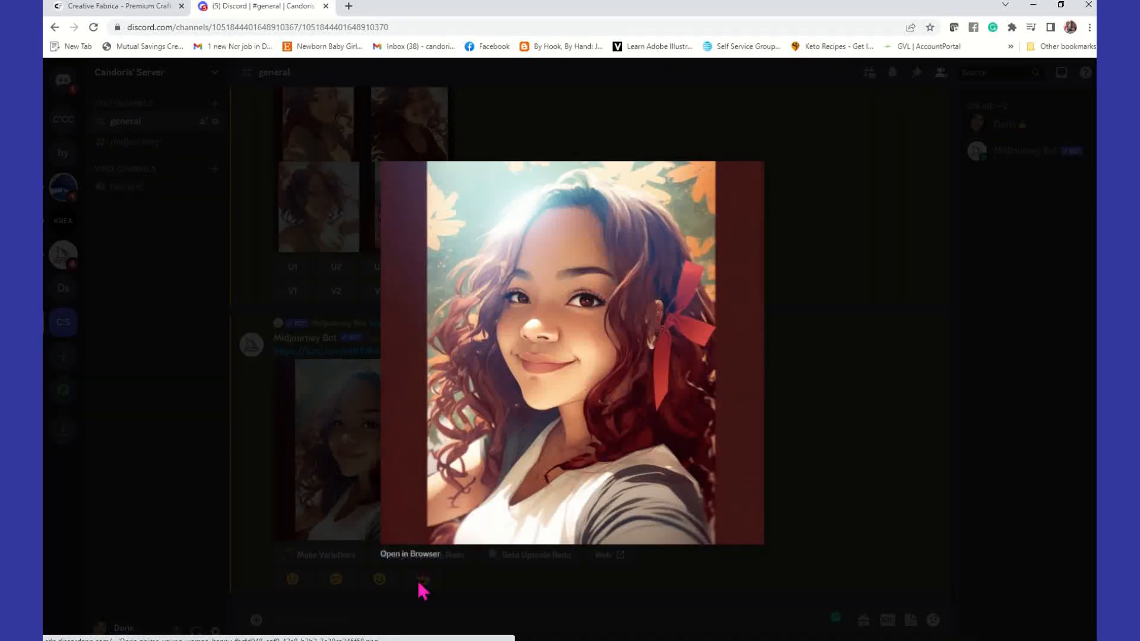
click(410, 554)
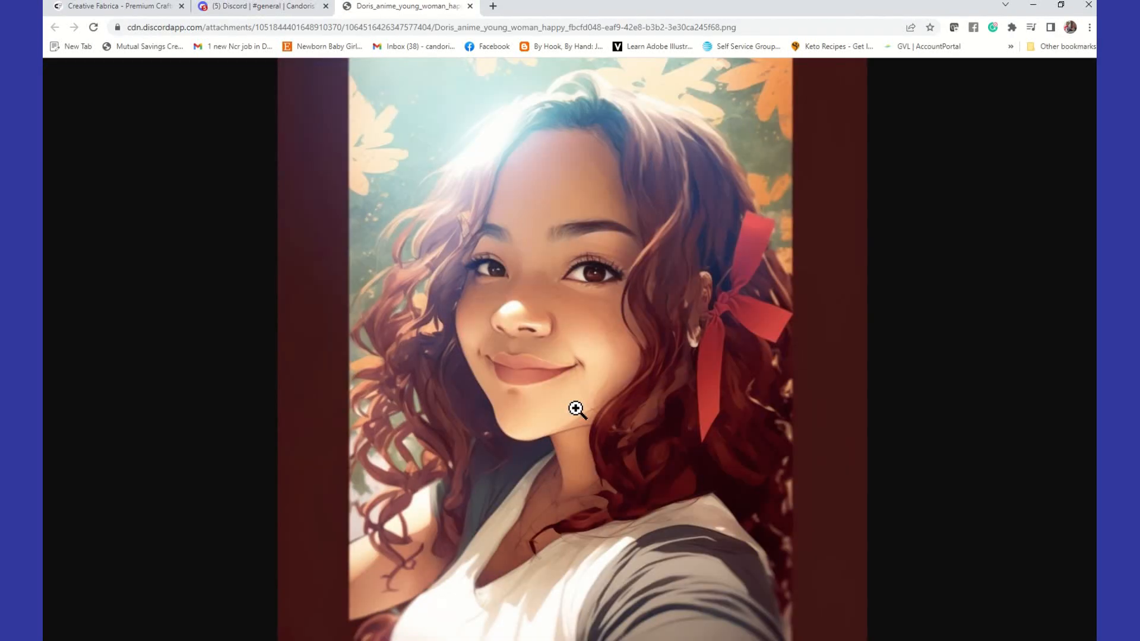
Close the full-size image and its preview, and make variations of the upscaled anime young woman image.
click(469, 6)
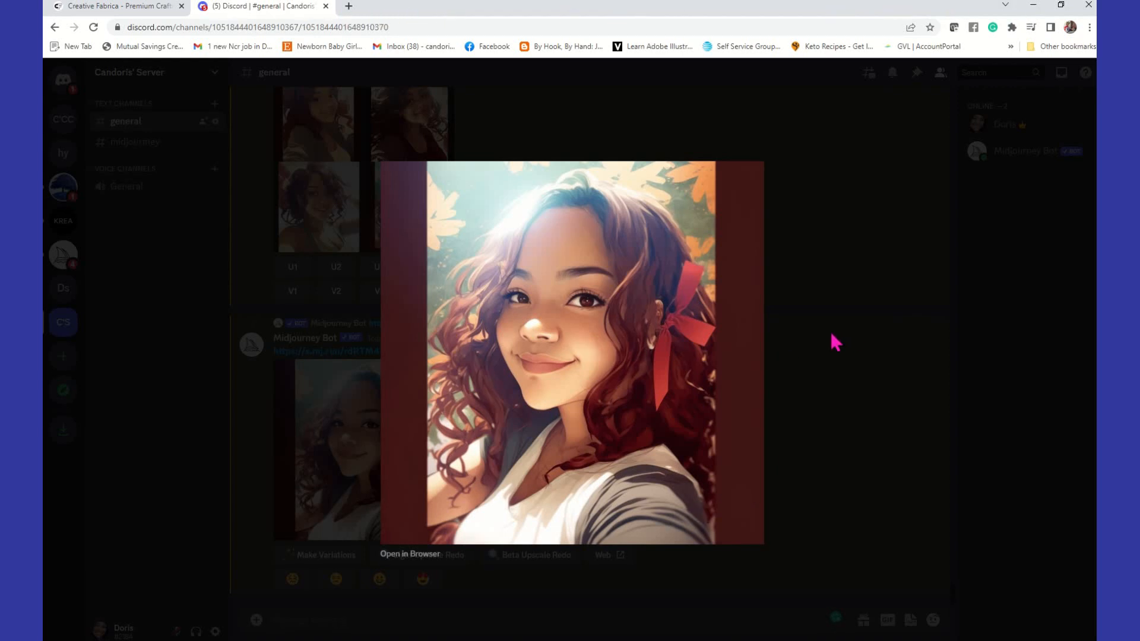
click(885, 214)
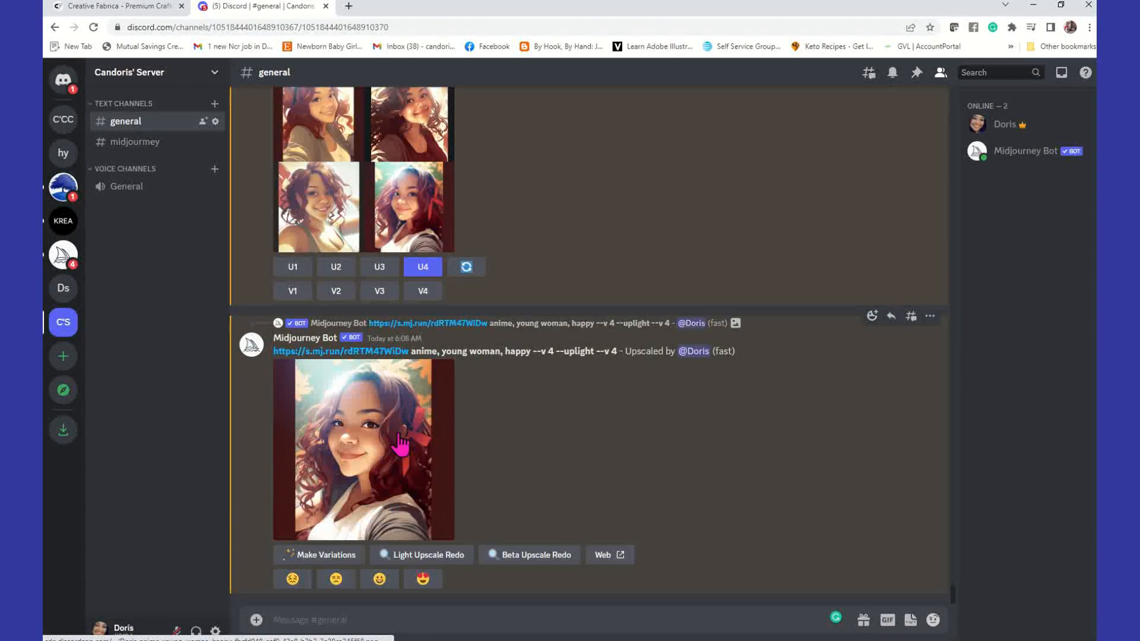
click(336, 558)
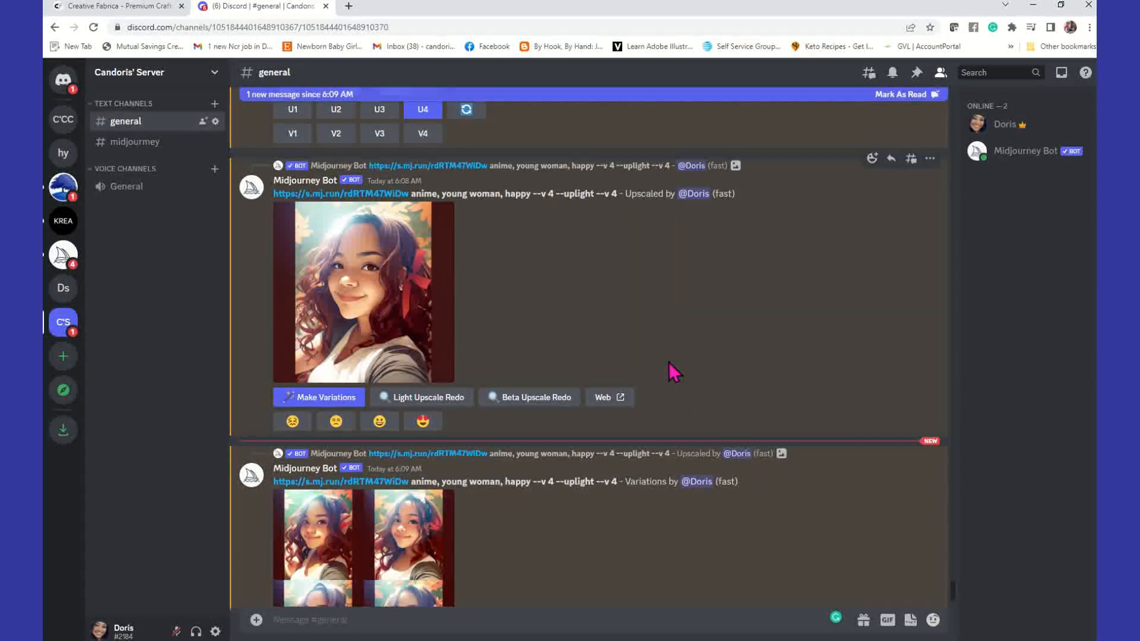
View the grid of anime young woman variations at full size in the browser, and close it and the preview.
scroll(669, 364, down, 3)
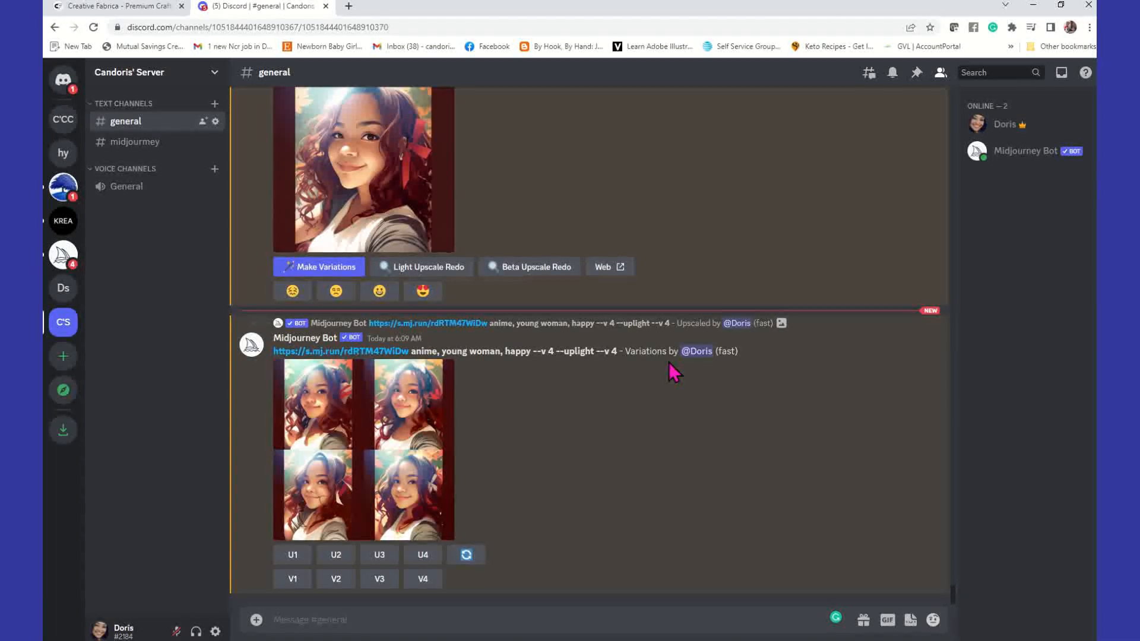
click(404, 409)
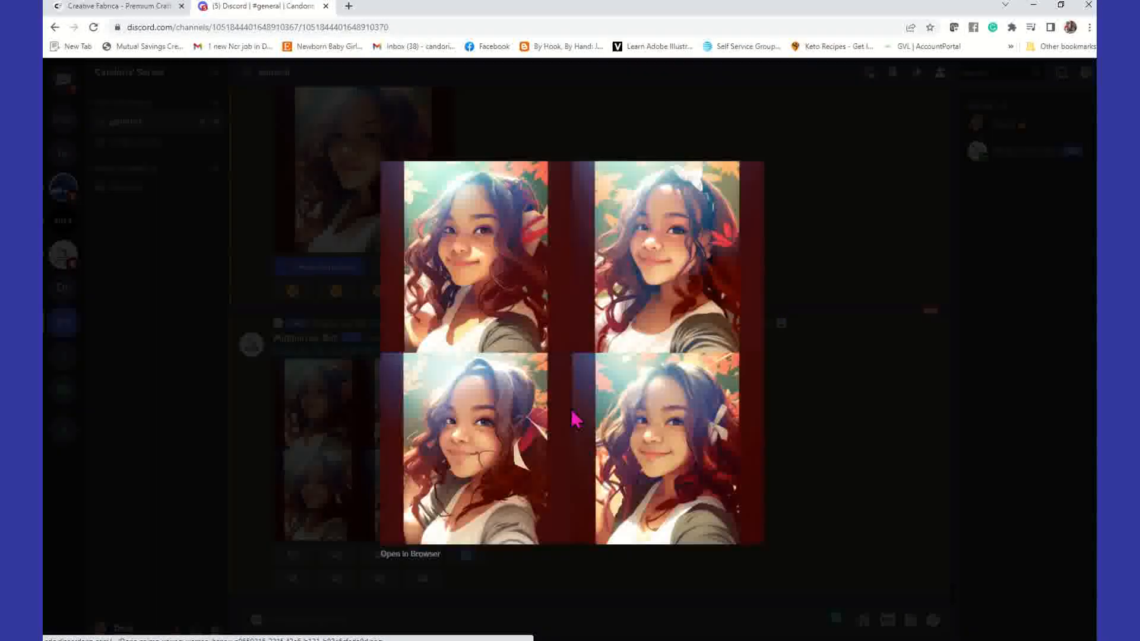
click(387, 554)
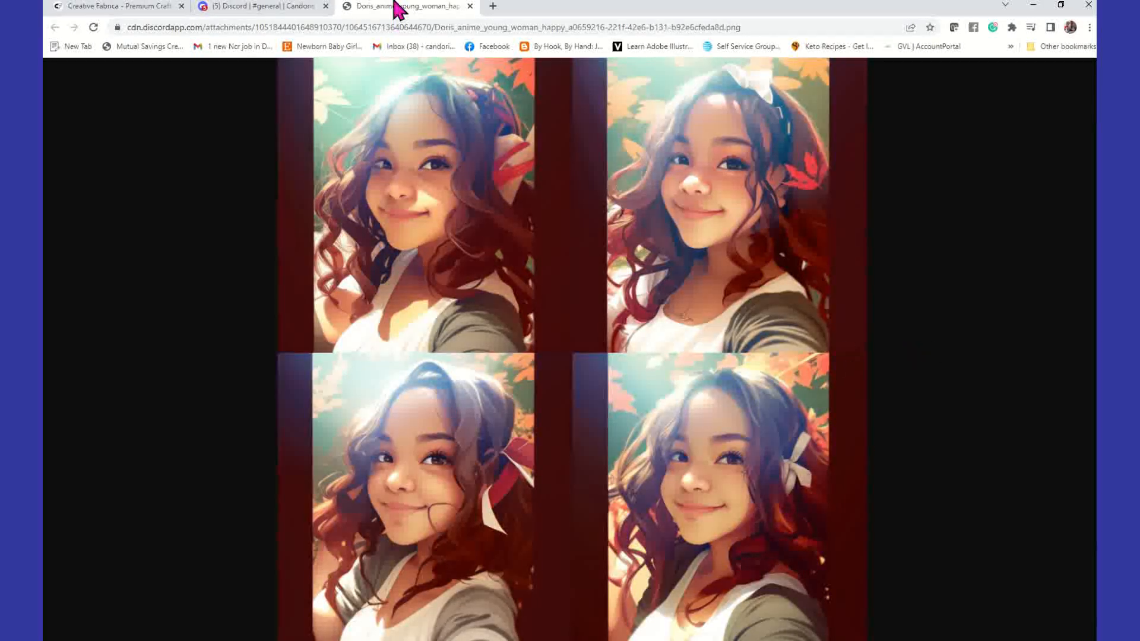
click(470, 7)
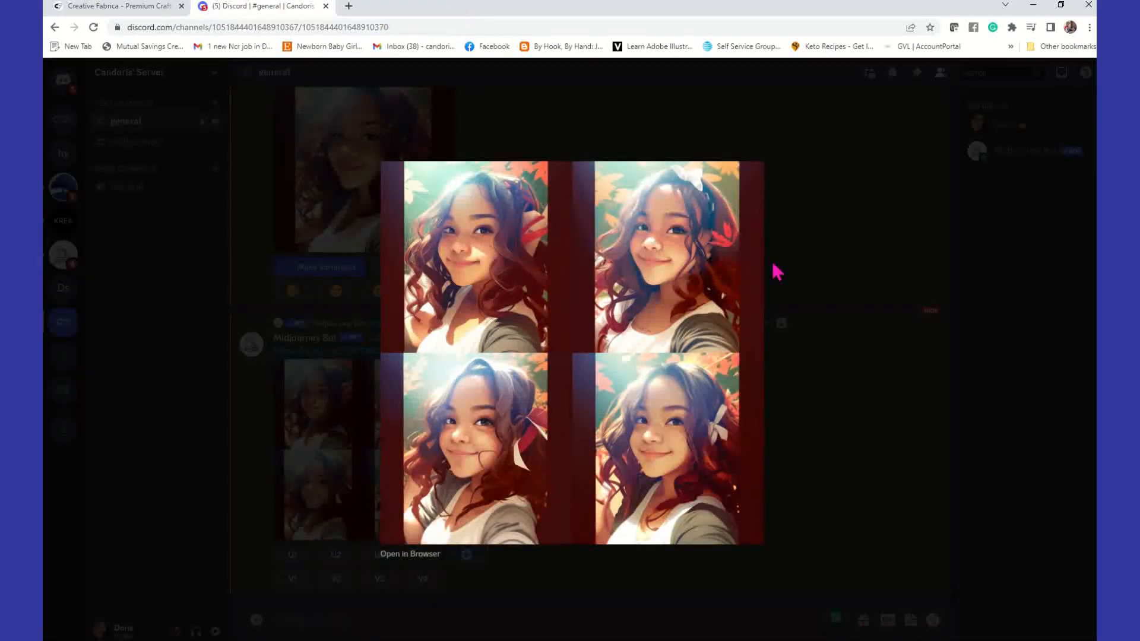
click(874, 238)
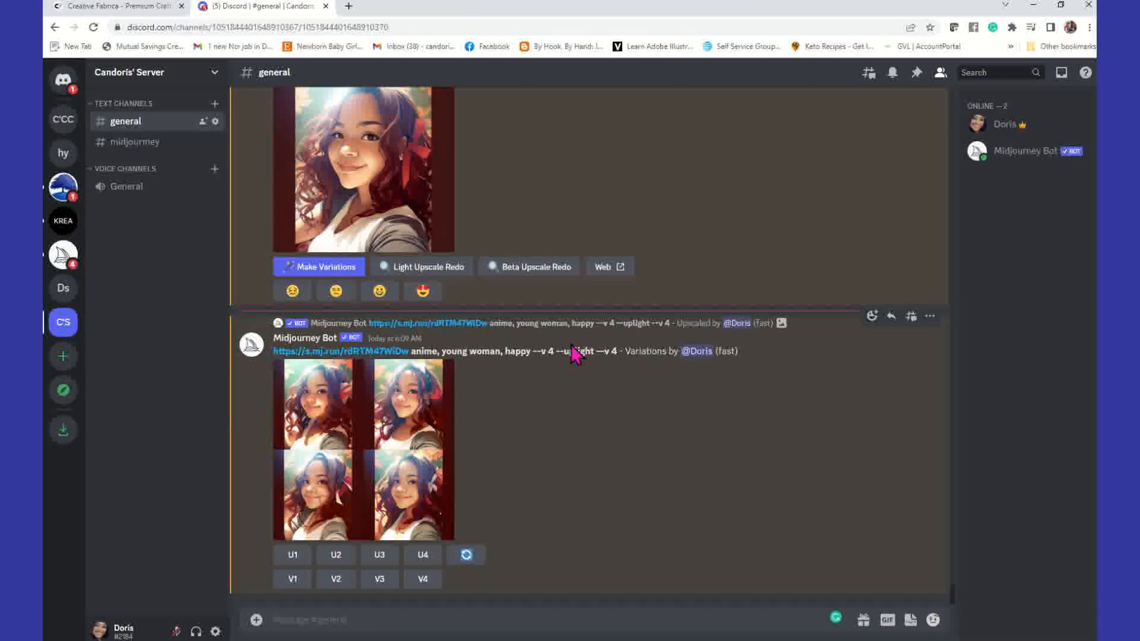
Open the Midjourney bot settings with /settings and switch the model to Niji Mode.
click(504, 619)
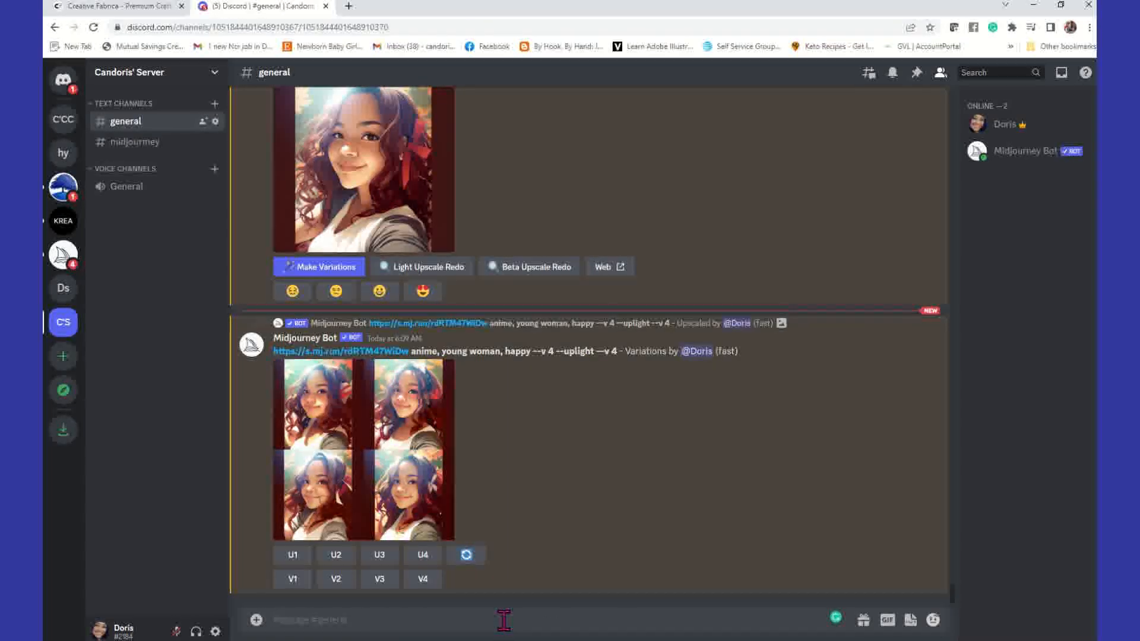
text(/)
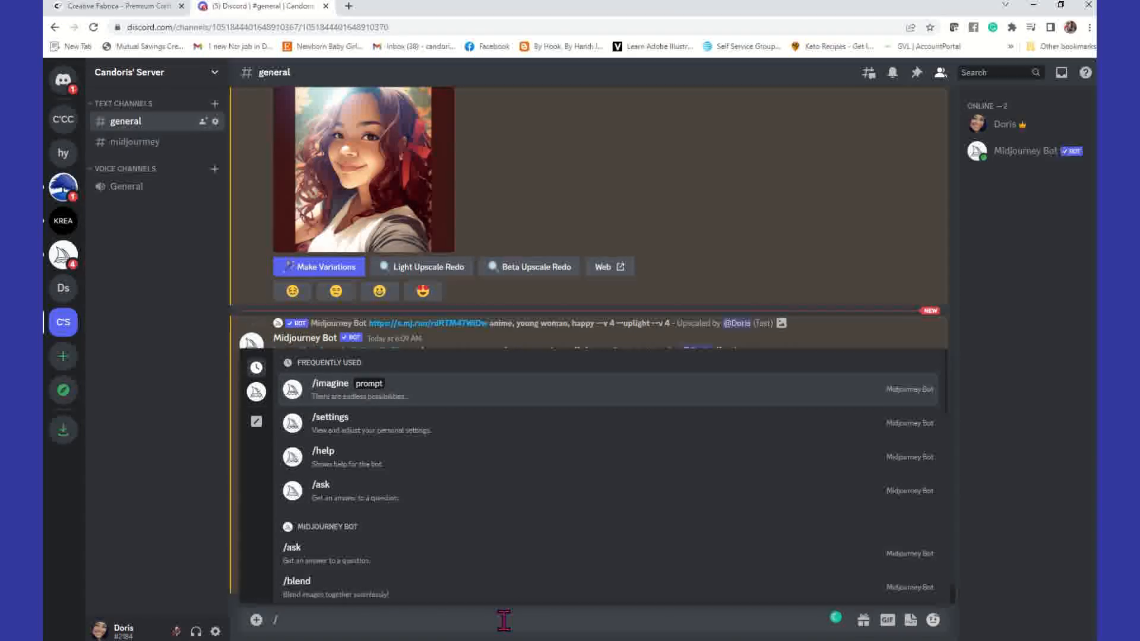
click(393, 423)
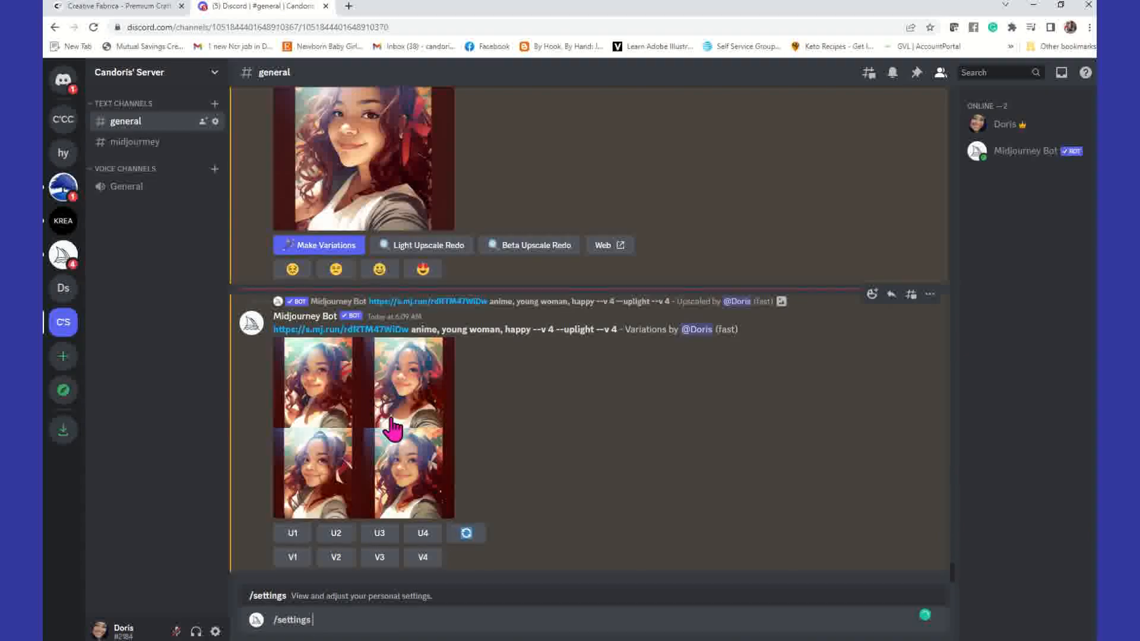
key(Return)
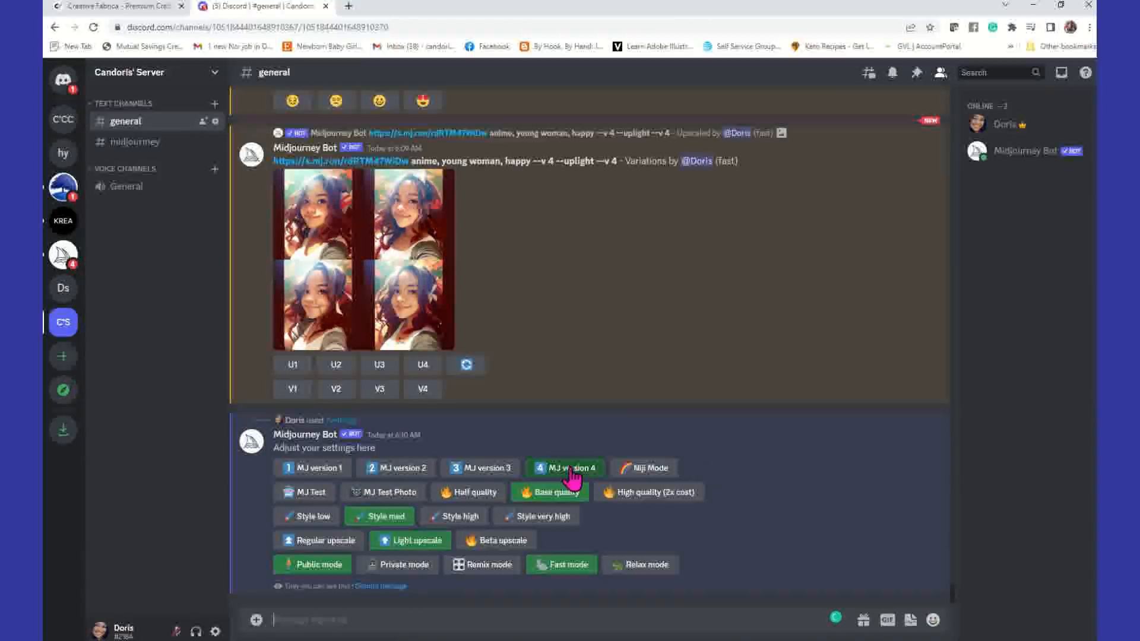
click(658, 484)
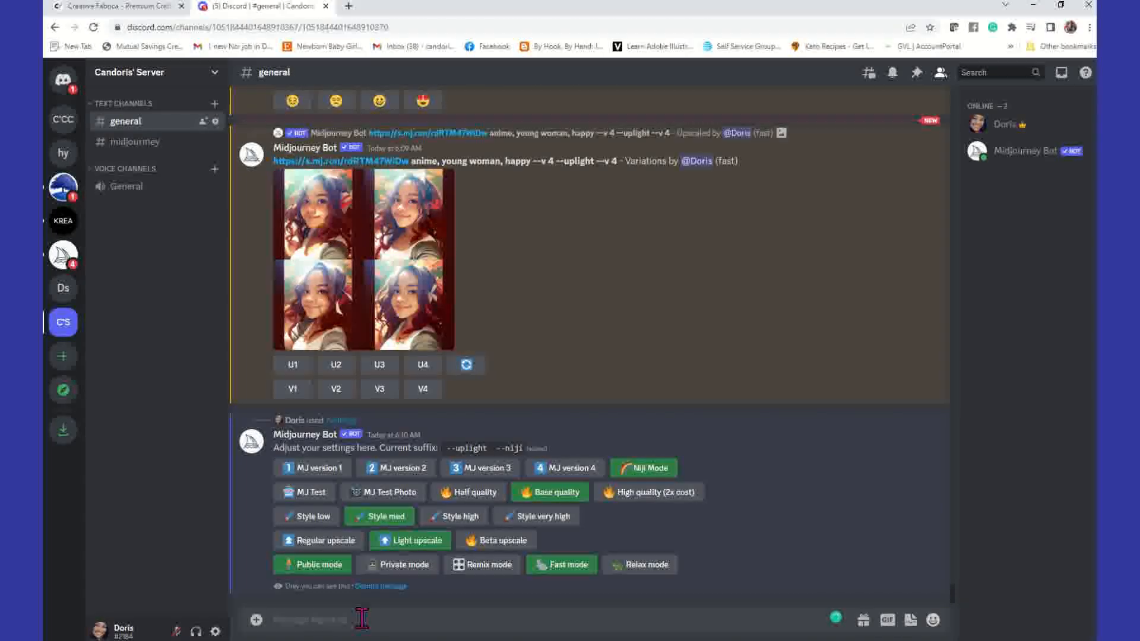
Start an /imagine command and paste the copied "pixar, old woman, angry" prompt with its image link.
text(/ima)
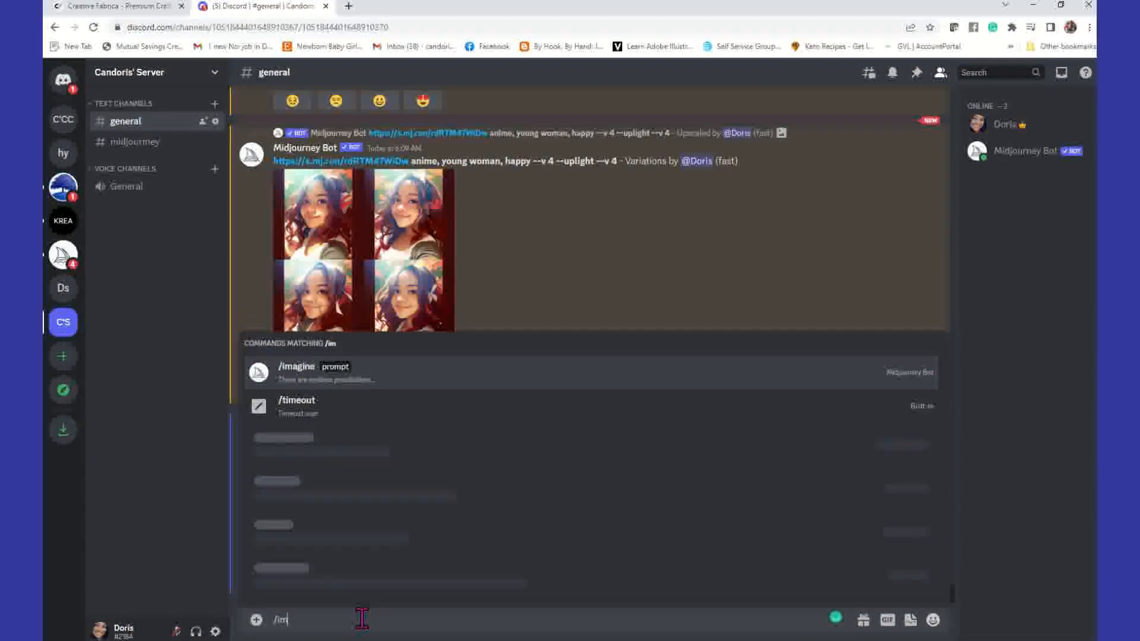
key(Tab)
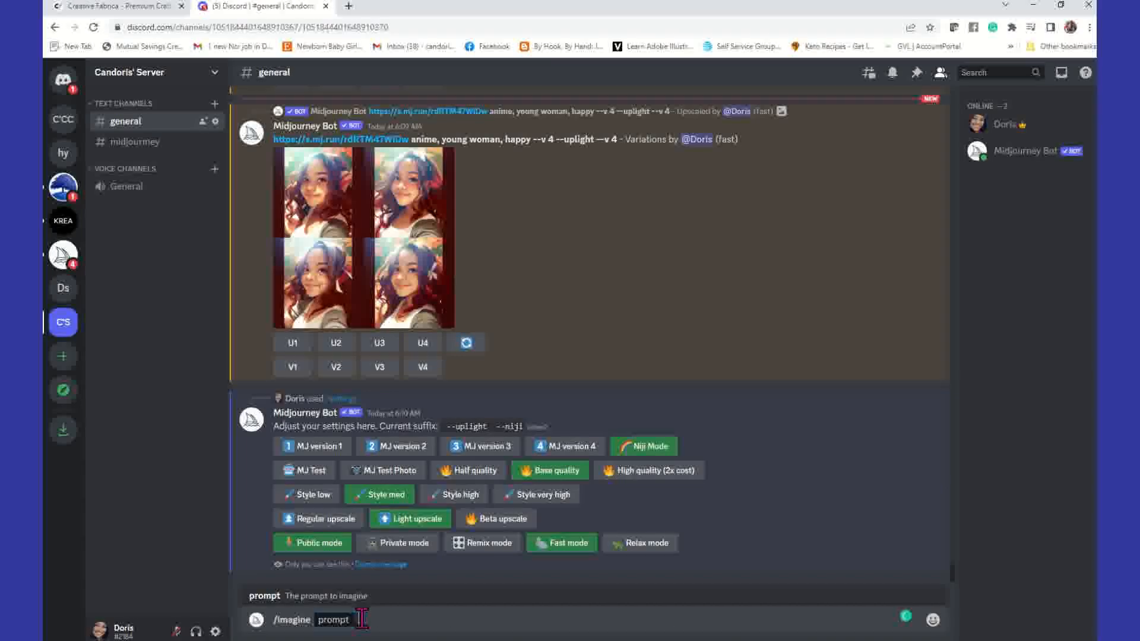
key(ctrl+v)
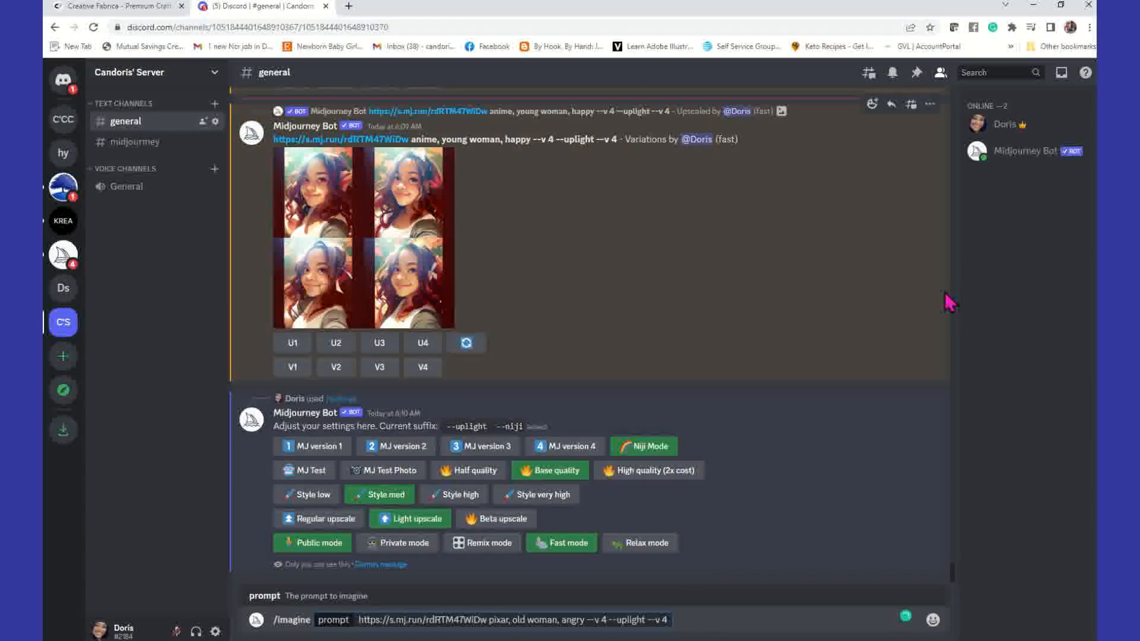
Remove the trailing "--v 4 --uplight --v 4" parameters from the pasted prompt and submit it.
key(BackSpace)
key(BackSpace)
key(BackSpace)
key(BackSpace)
key(BackSpace)
key(BackSpace)
key(BackSpace)
key(BackSpace)
key(BackSpace)
key(BackSpace)
key(BackSpace)
key(BackSpace)
key(BackSpace)
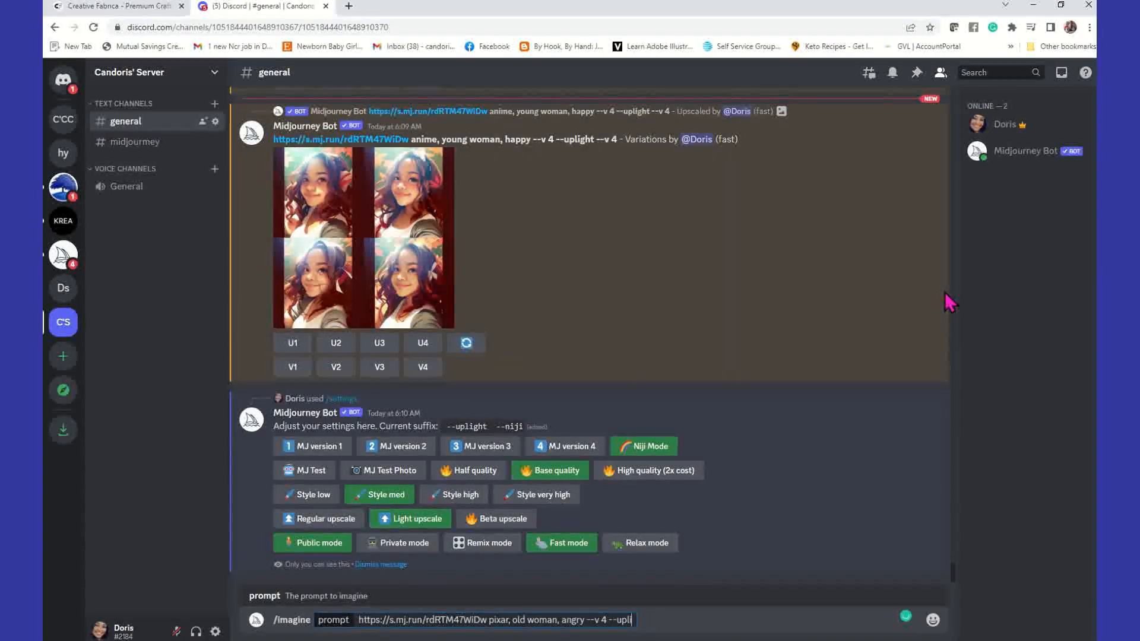
key(BackSpace)
key(BackSpace)
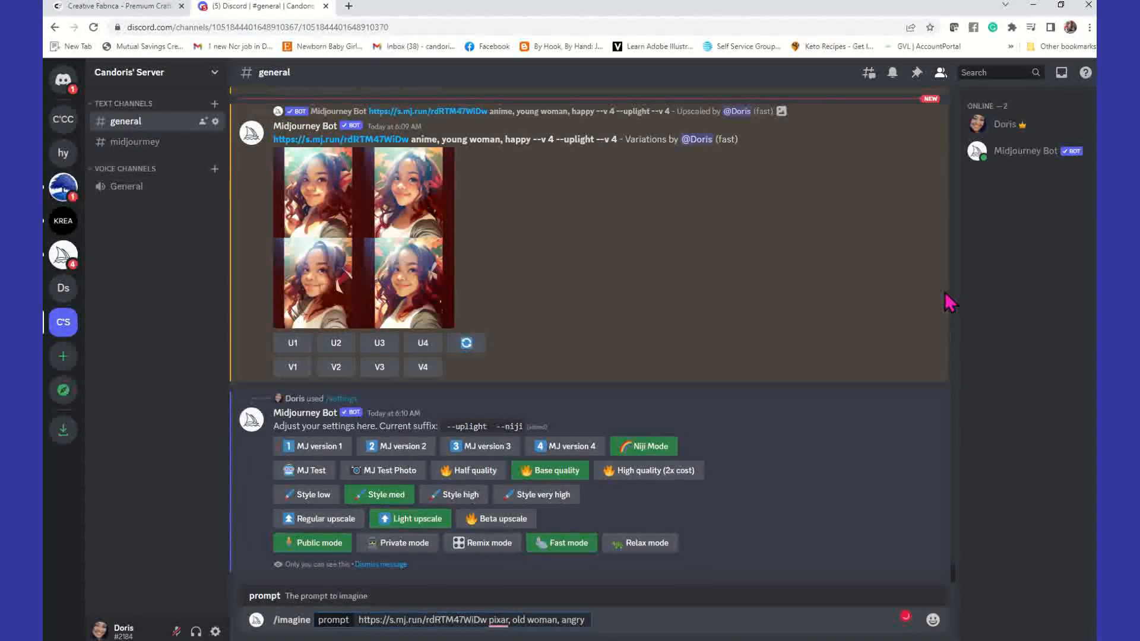
key(Return)
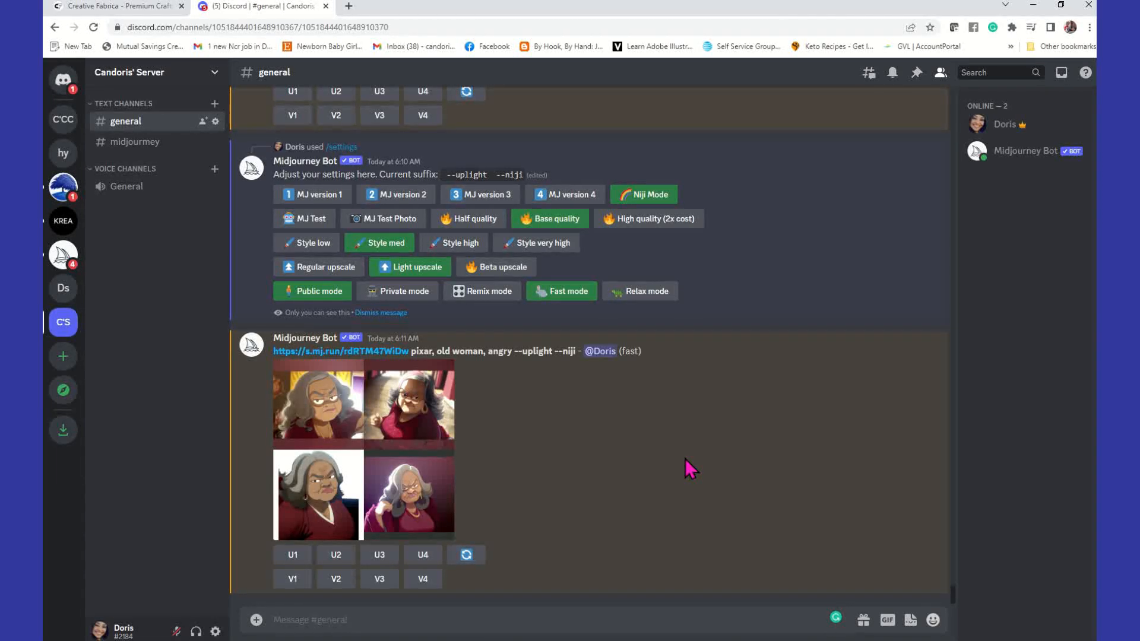
View the Niji grid of the angry old woman at full size in the browser, and close it and the preview.
click(416, 430)
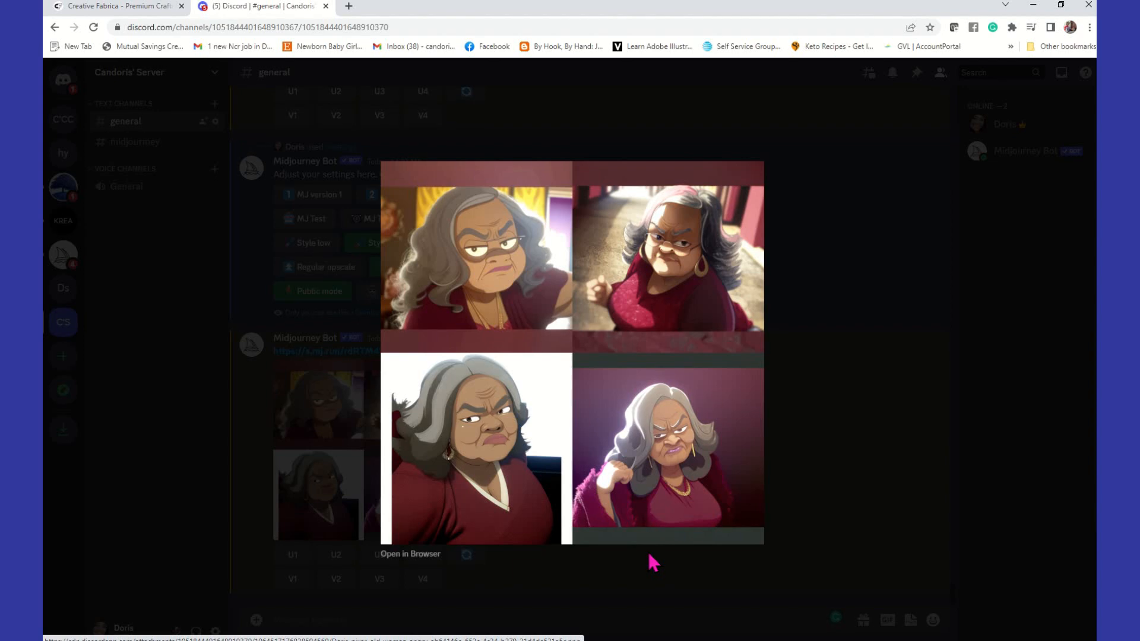
click(434, 555)
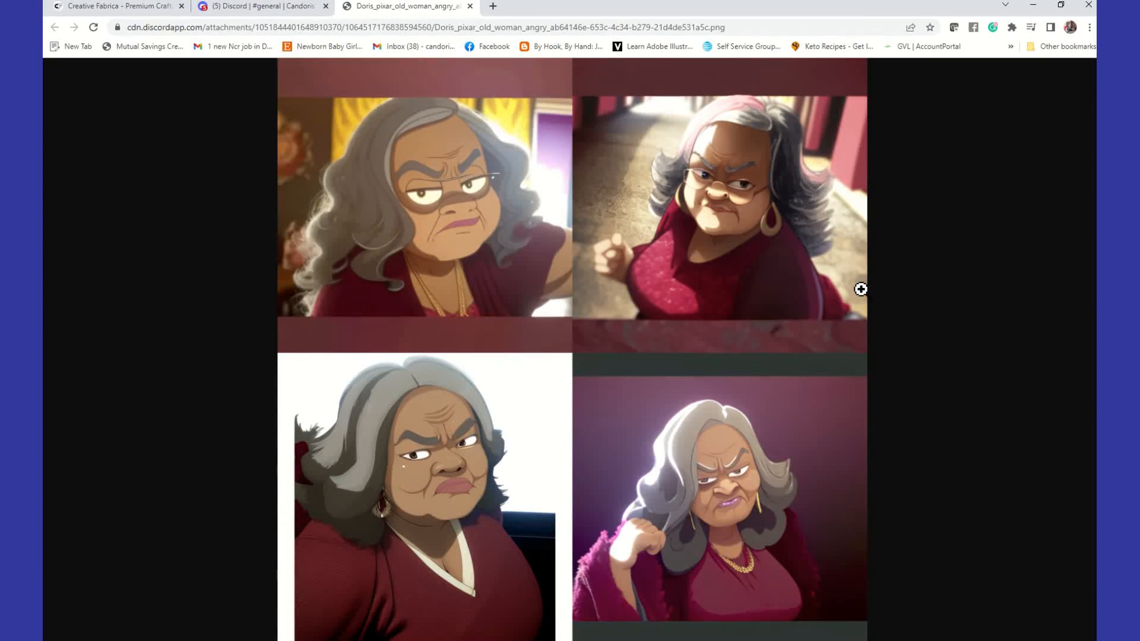
click(470, 6)
click(875, 356)
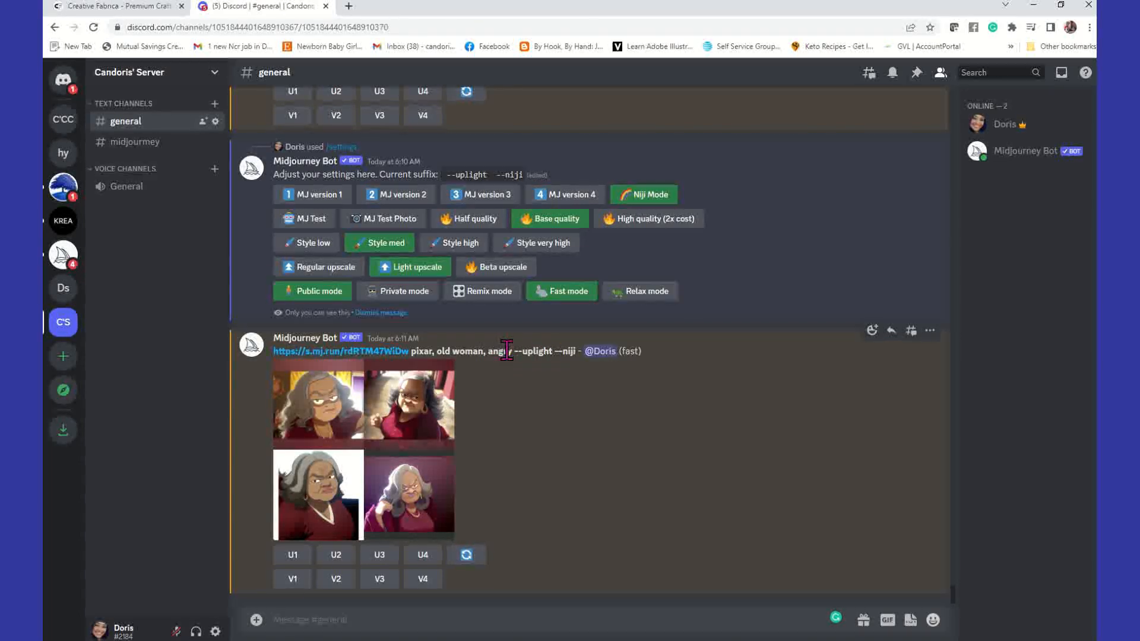
Copy the image link and "pixar, old woman, angry" text without parameters from the latest result into a new /imagine prompt.
drag(513, 351, 272, 347)
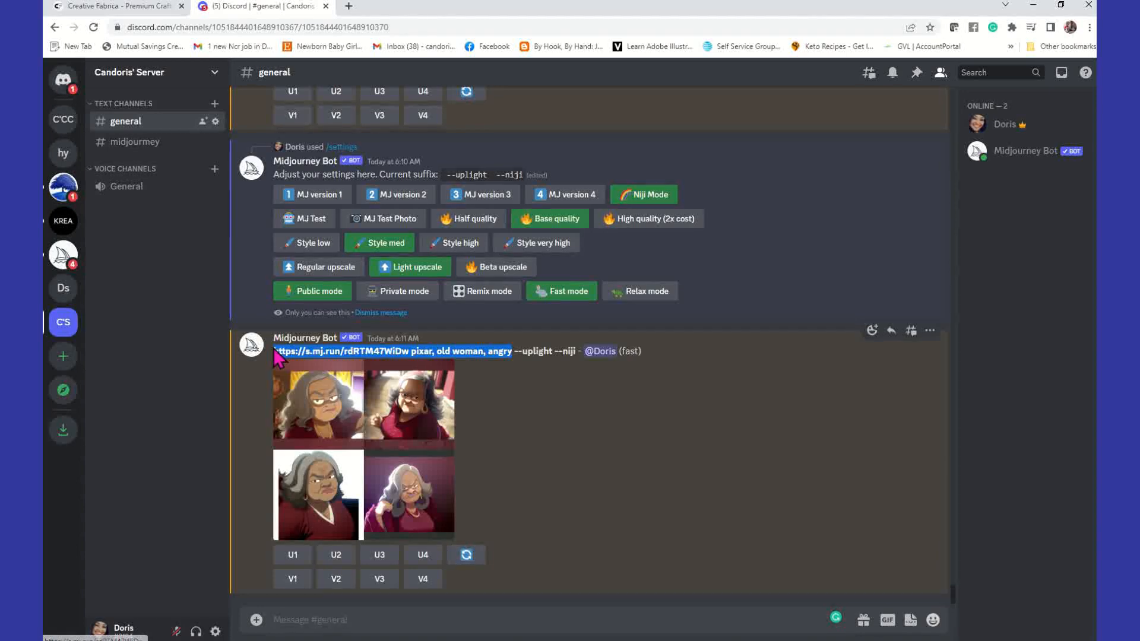
right_click(496, 351)
click(532, 369)
click(438, 619)
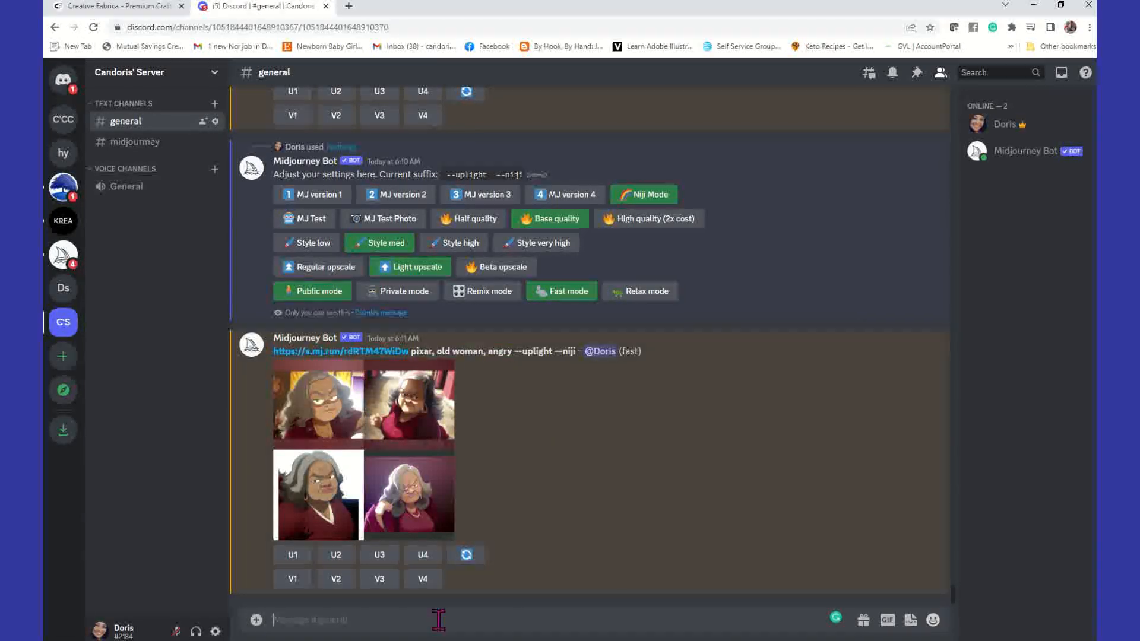
text(/)
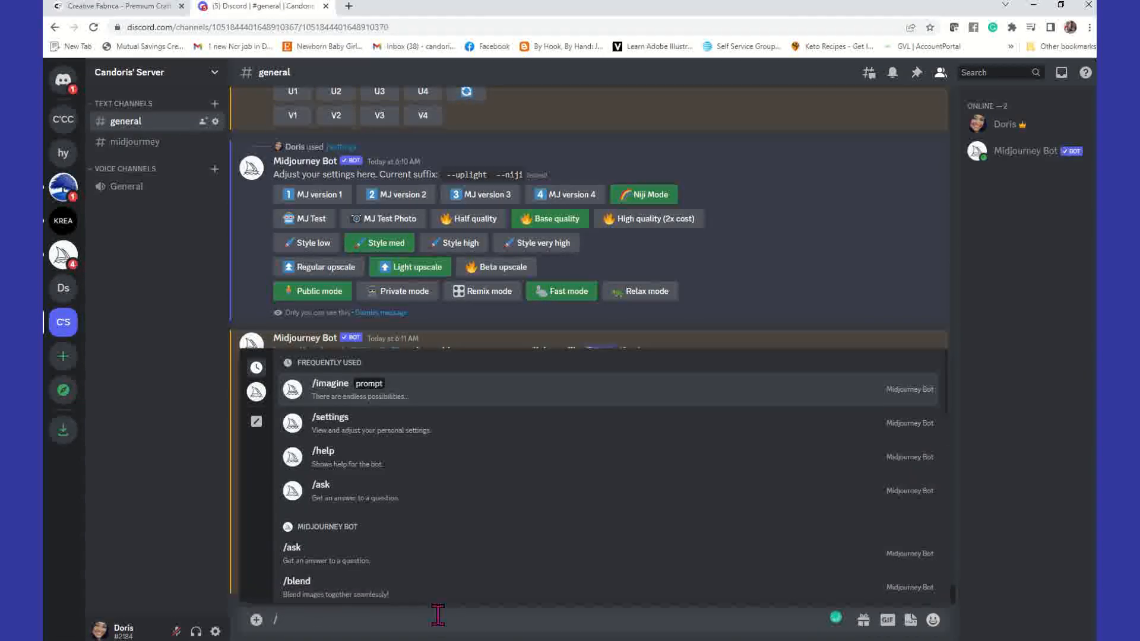
text(im)
key(Tab)
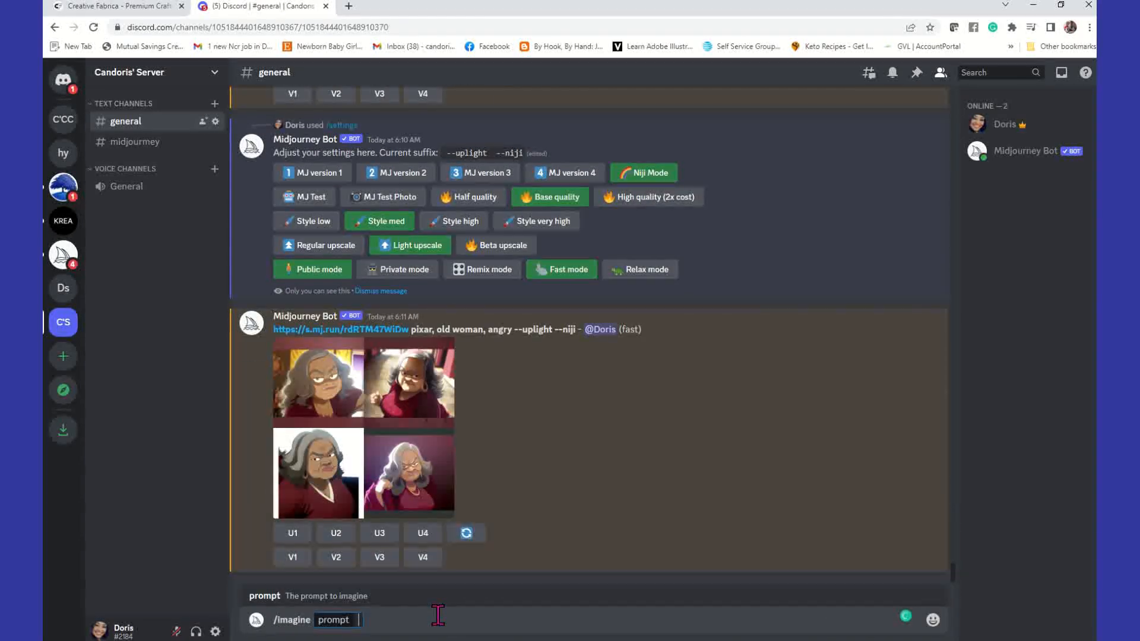
key(ctrl+v)
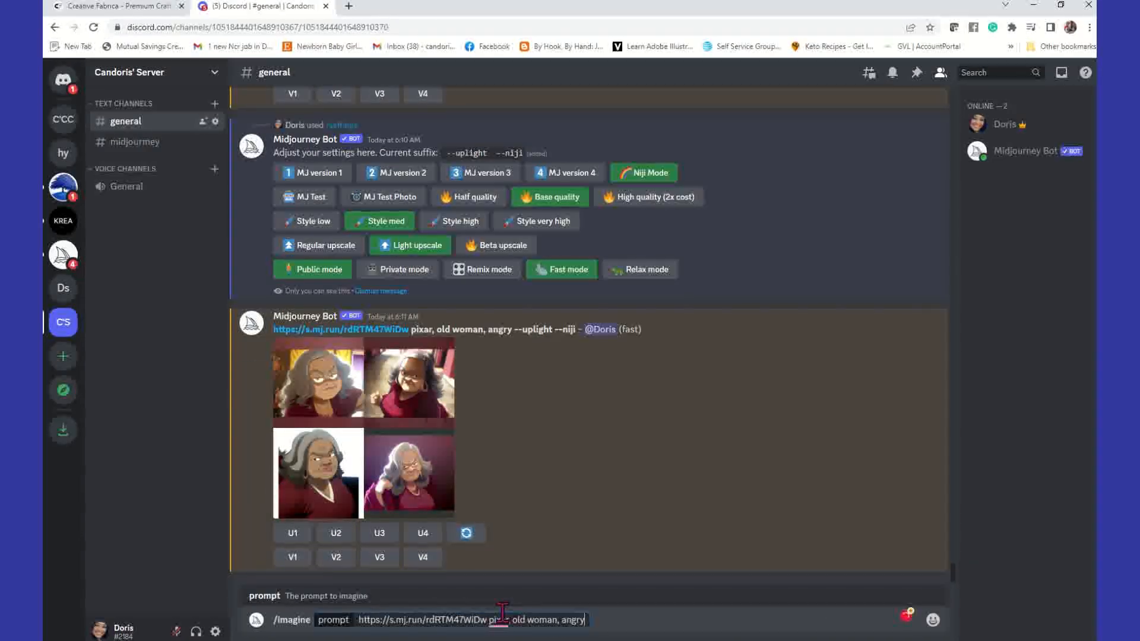
Change the prompt's description to "anime, young woman, happy" after the image link and submit it in Niji Mode.
mouse_move(491, 622)
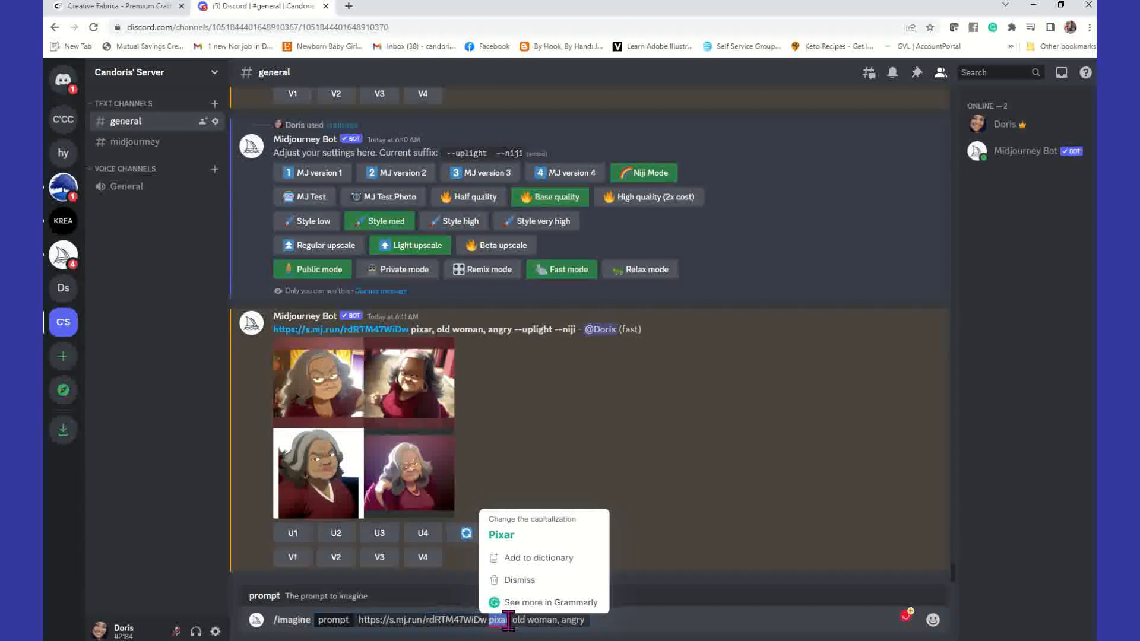
double_click(502, 620)
text(anime)
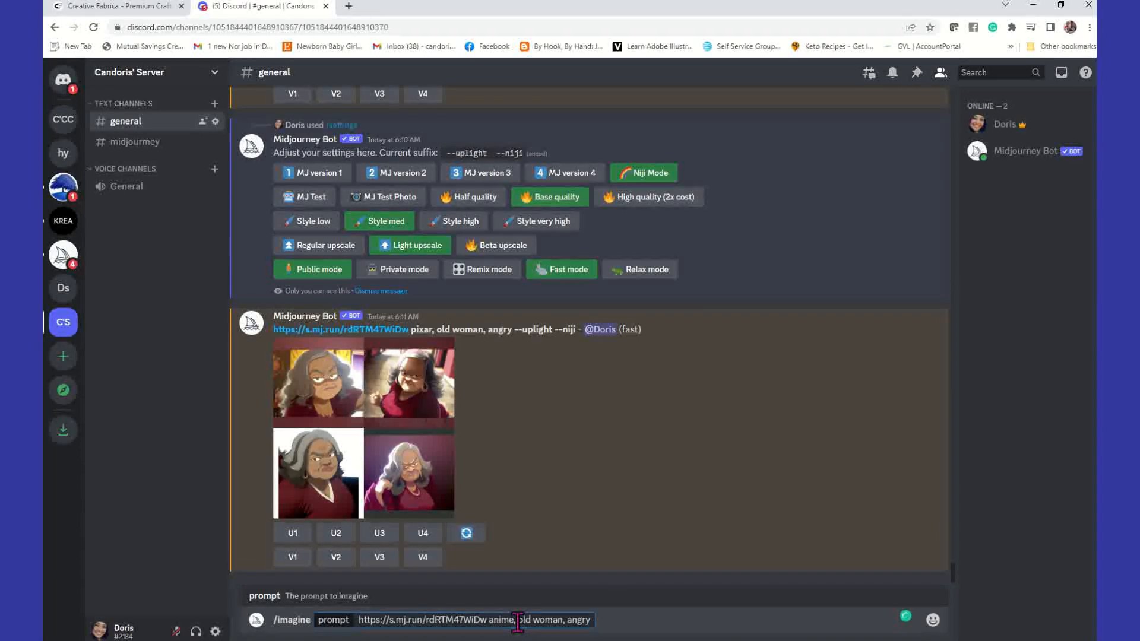
drag(526, 624, 531, 623)
text(young)
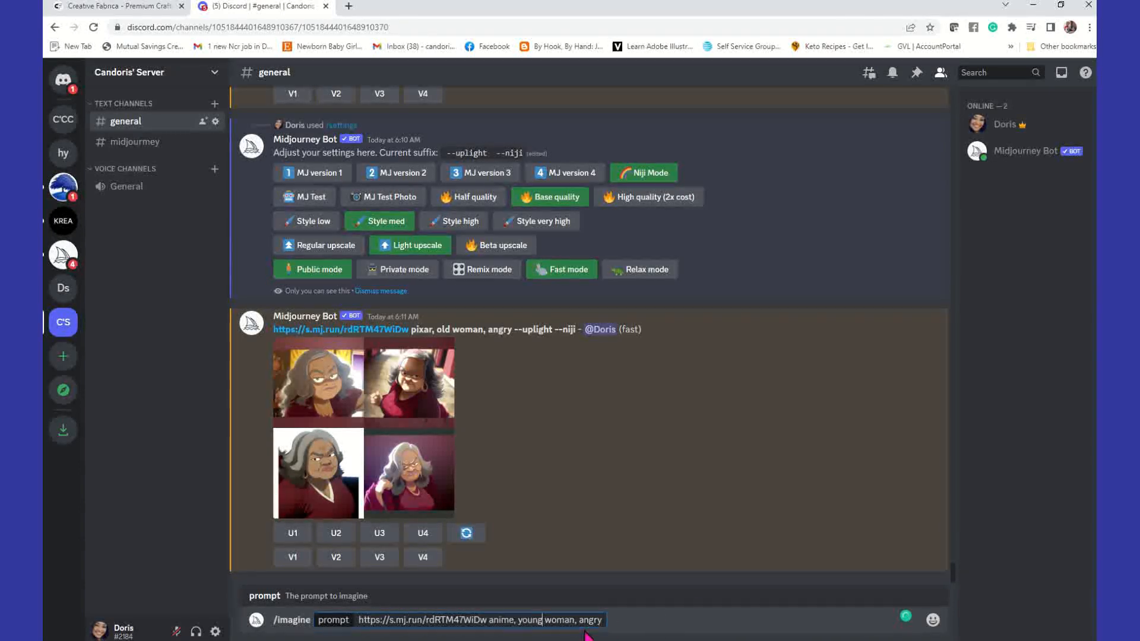
drag(579, 620, 603, 620)
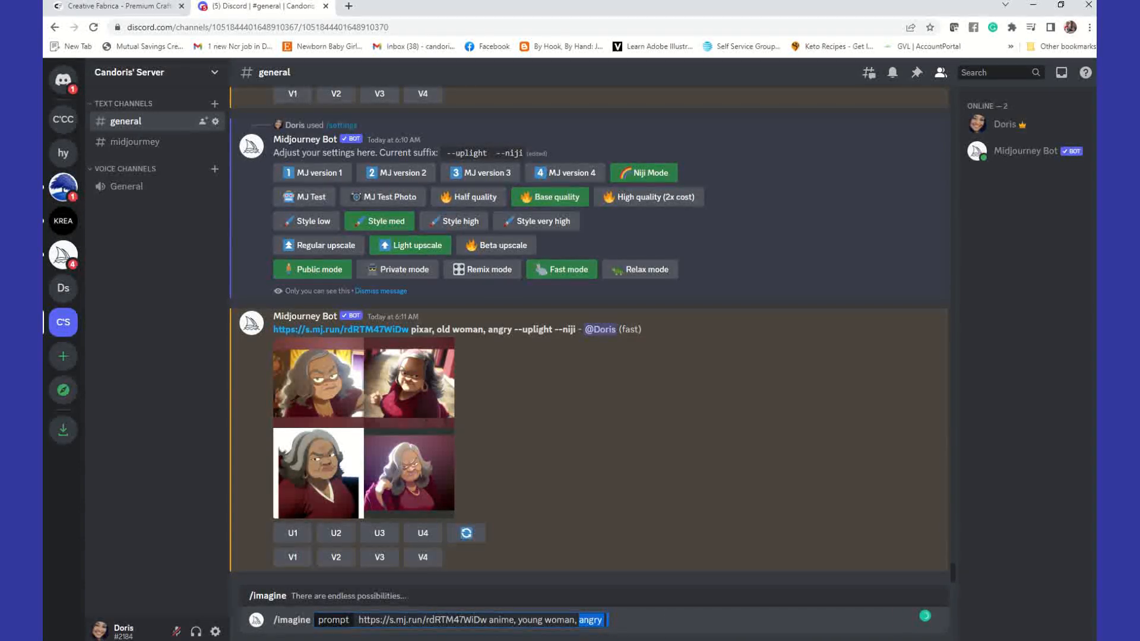
text(happy)
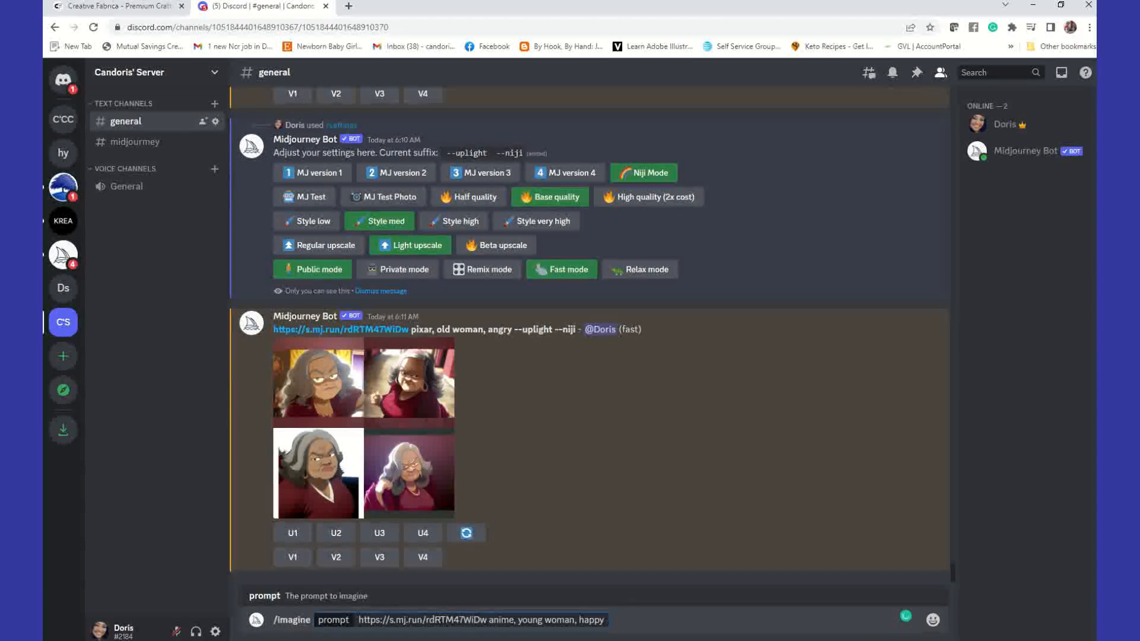
key(Return)
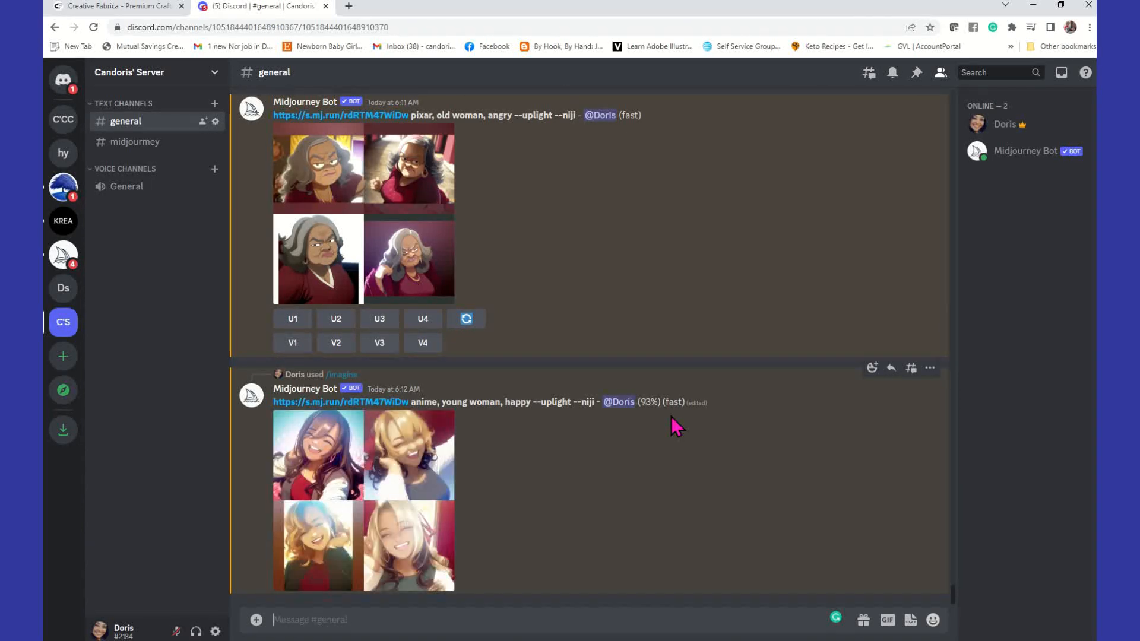
Enlarge the Niji grid of the happy anime young woman and close the preview.
click(400, 417)
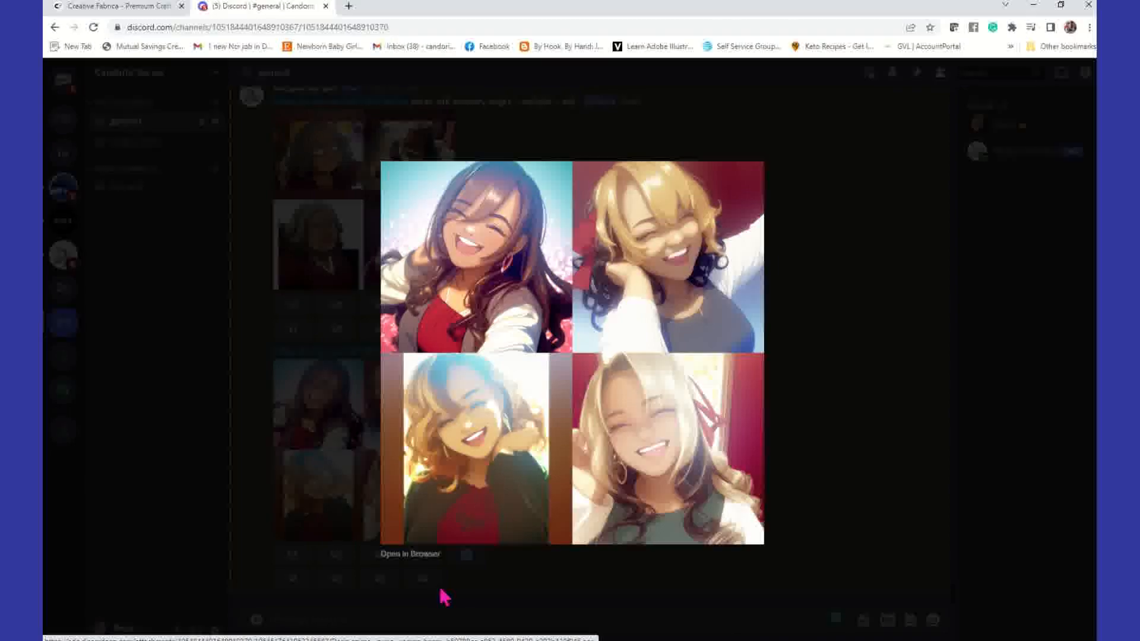
click(932, 392)
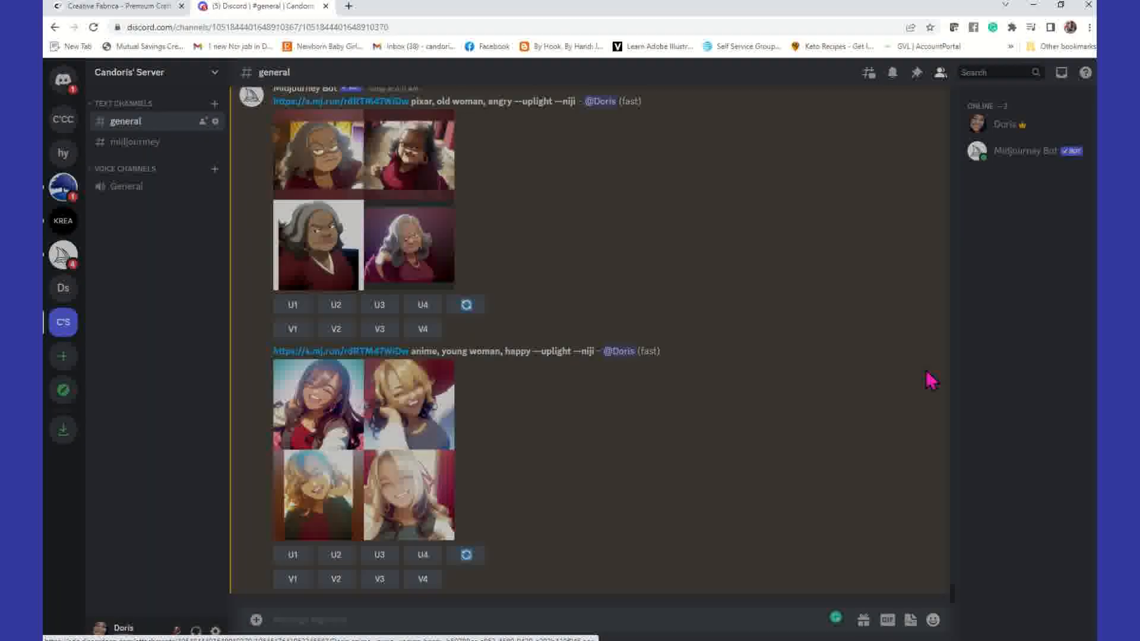
Run the /settings command and switch the Midjourney model to MJ version 4.
click(395, 624)
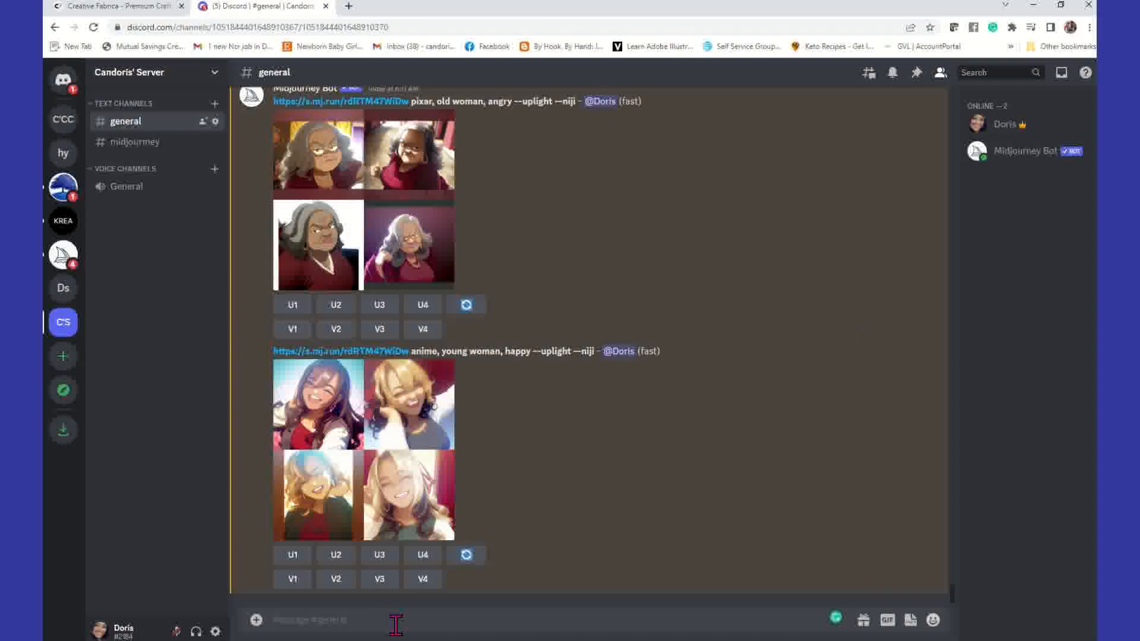
text(/)
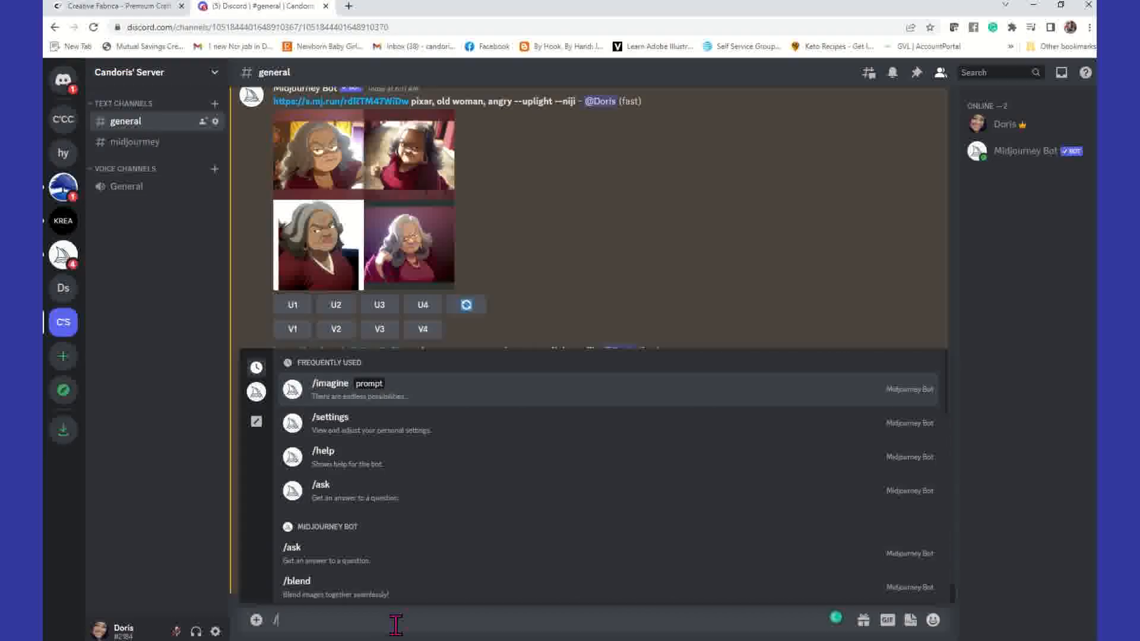
text(set)
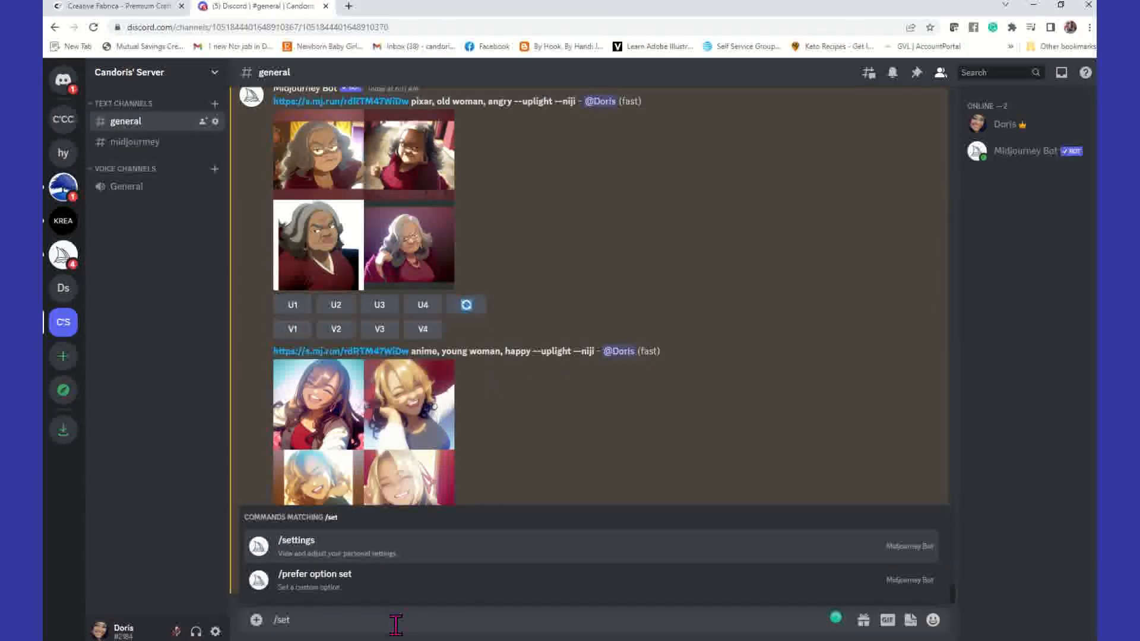
click(311, 558)
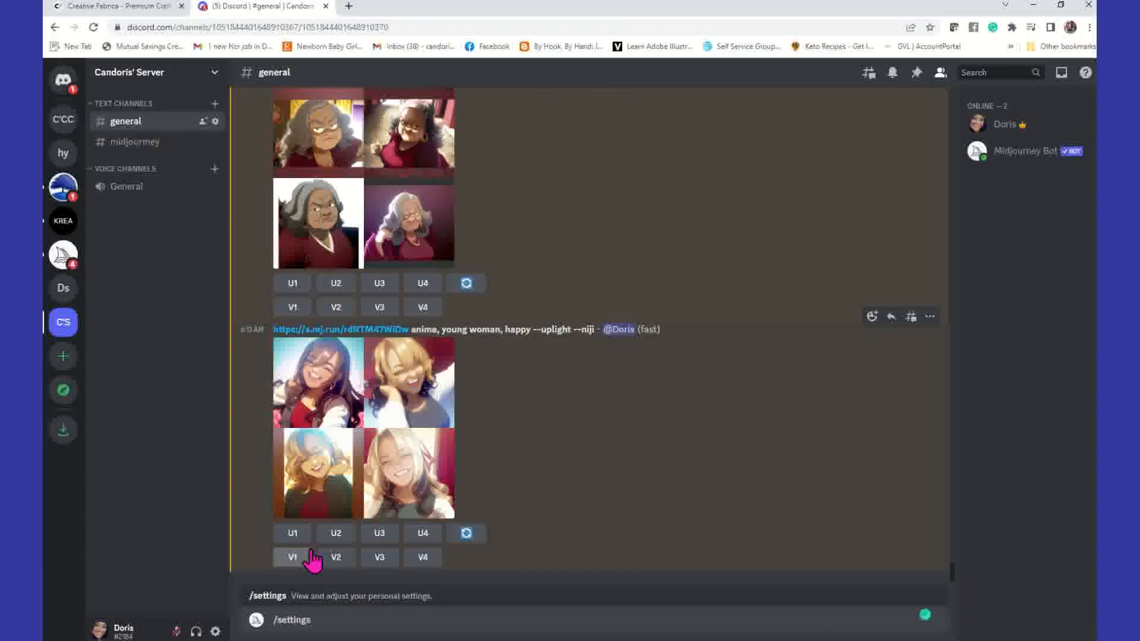
key(Return)
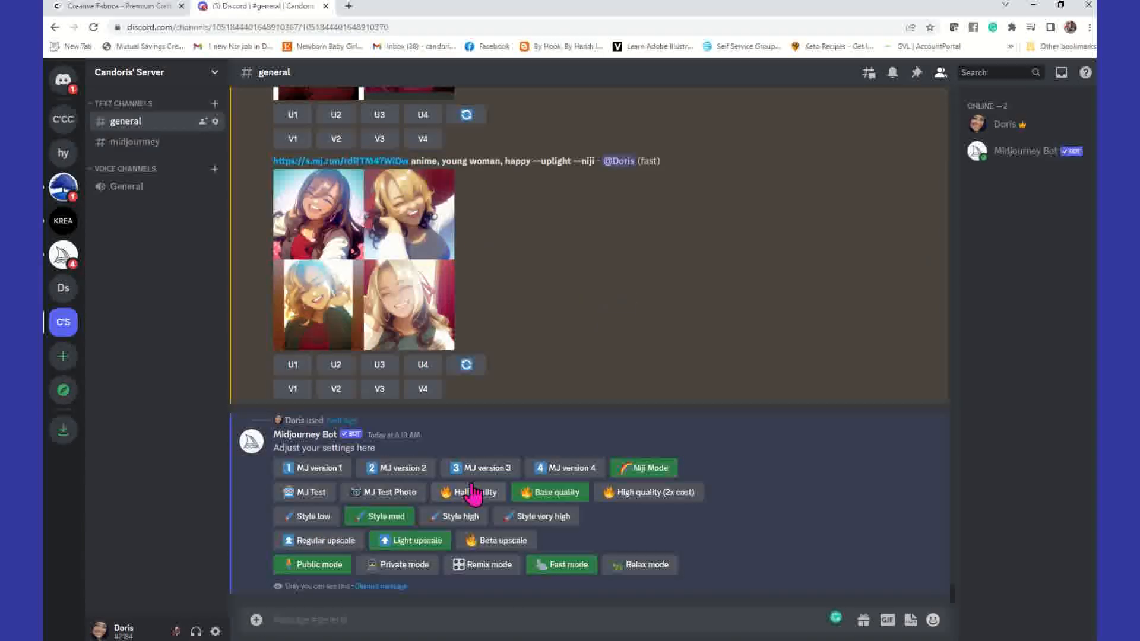
click(570, 469)
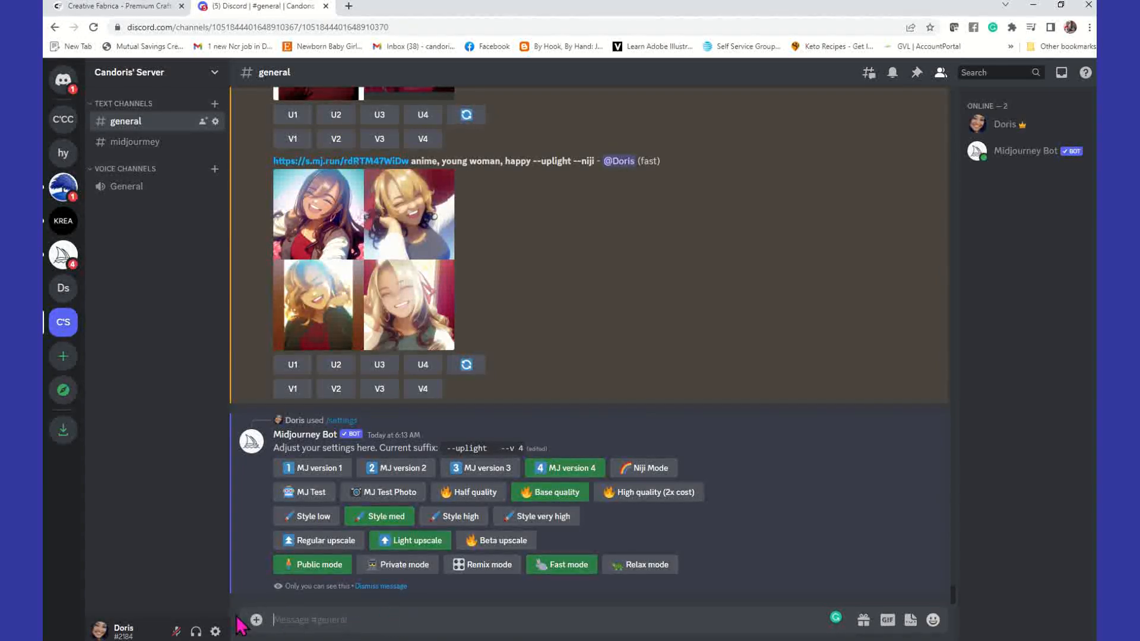
Upload Picture3-removebg-preview.png from the Desktop folder and post it to the channel.
click(255, 620)
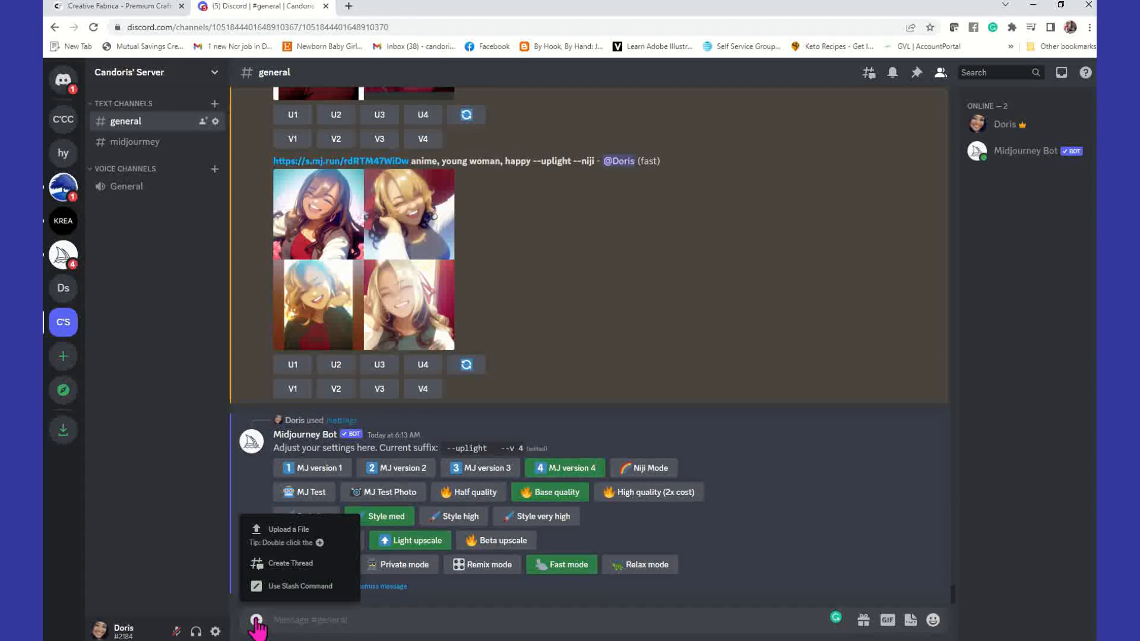
click(290, 531)
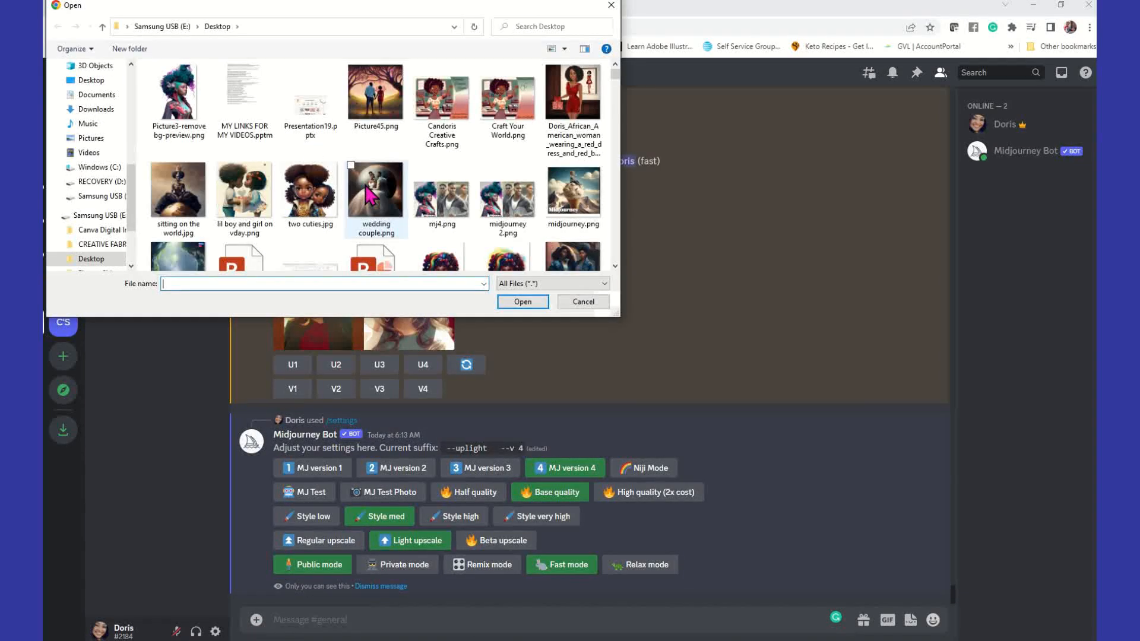
click(615, 266)
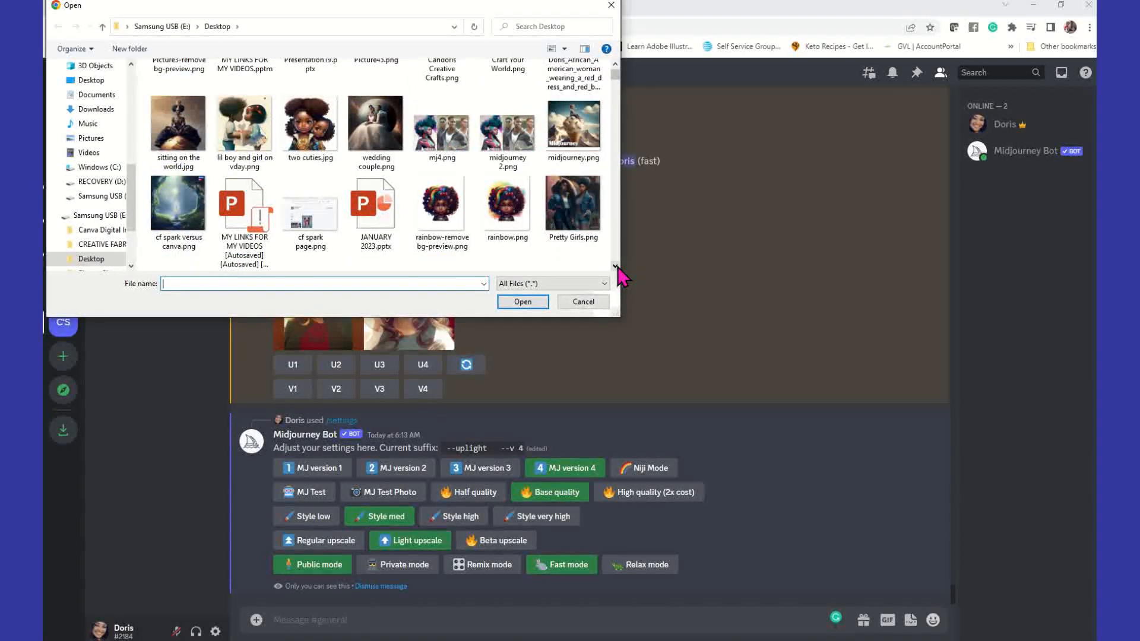
click(615, 265)
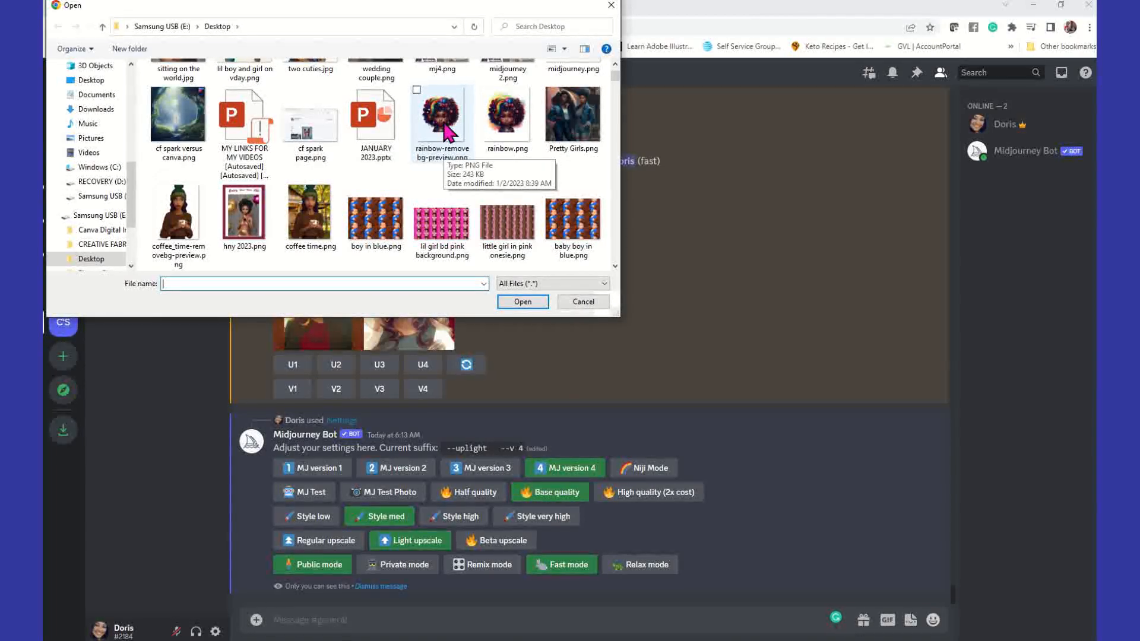
scroll(615, 264, down, 1)
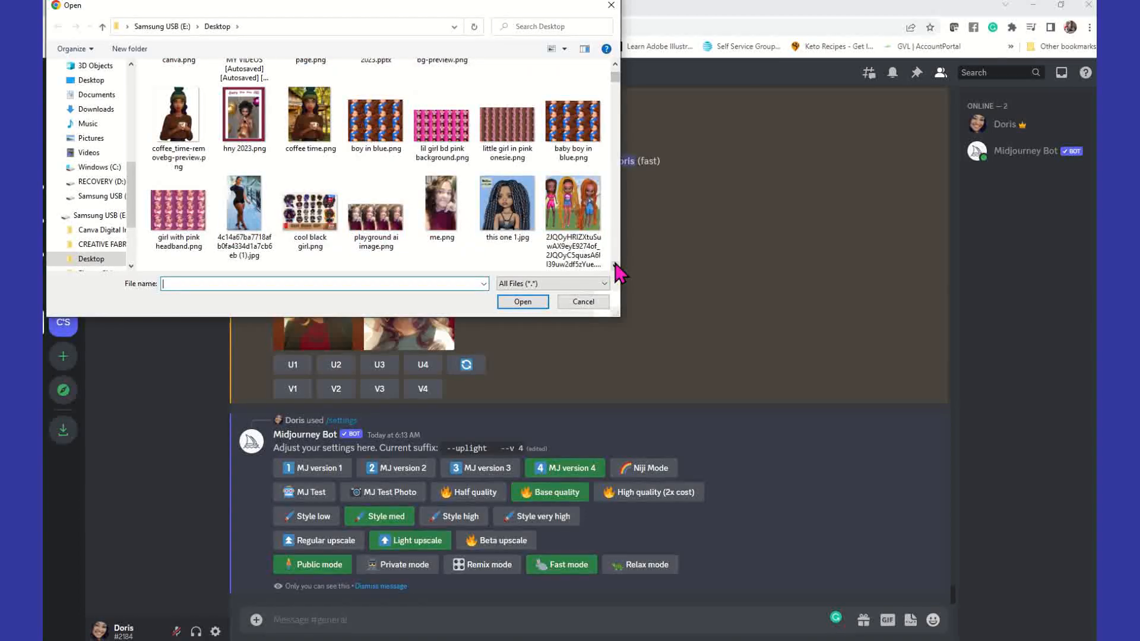
scroll(617, 273, down, 2)
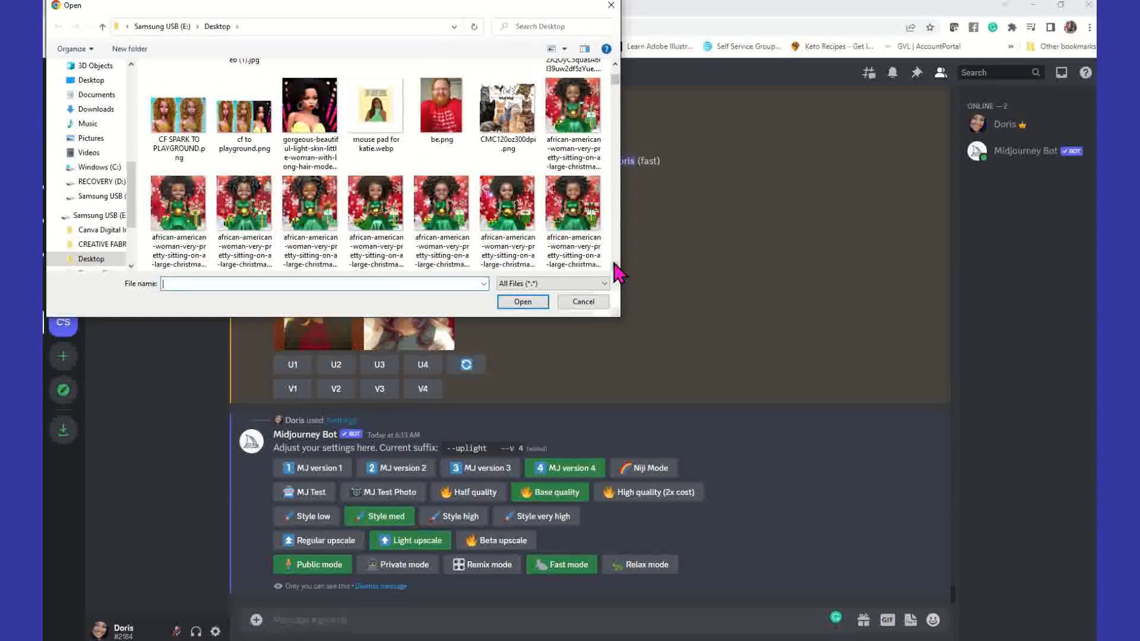
scroll(618, 273, down, 2)
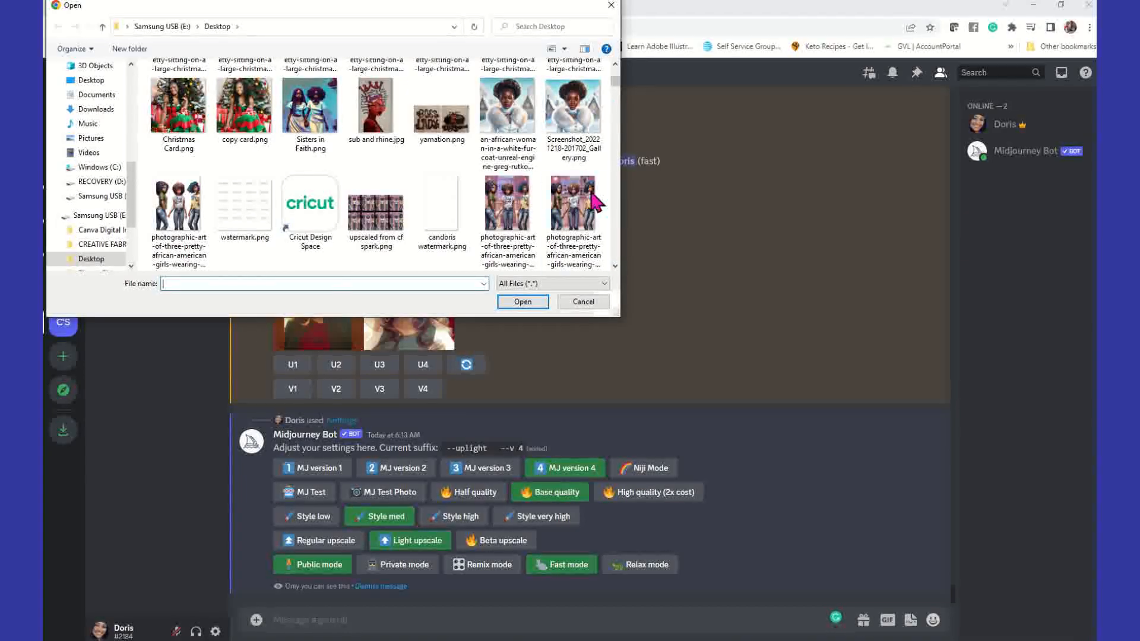
scroll(487, 214, down, 2)
scroll(490, 224, up, 5)
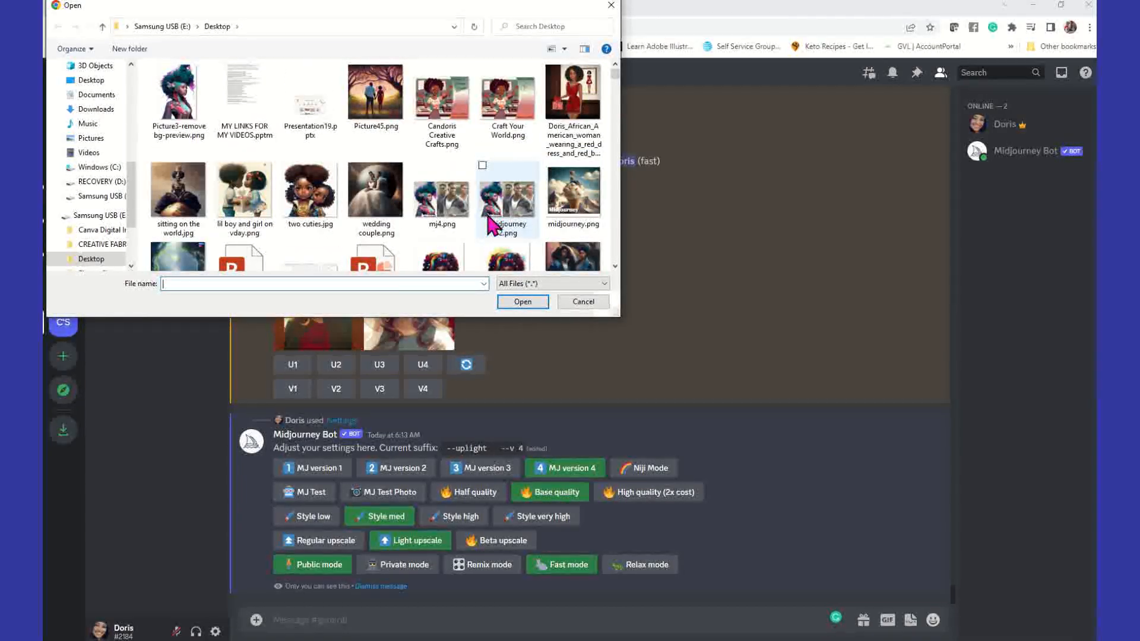
click(178, 98)
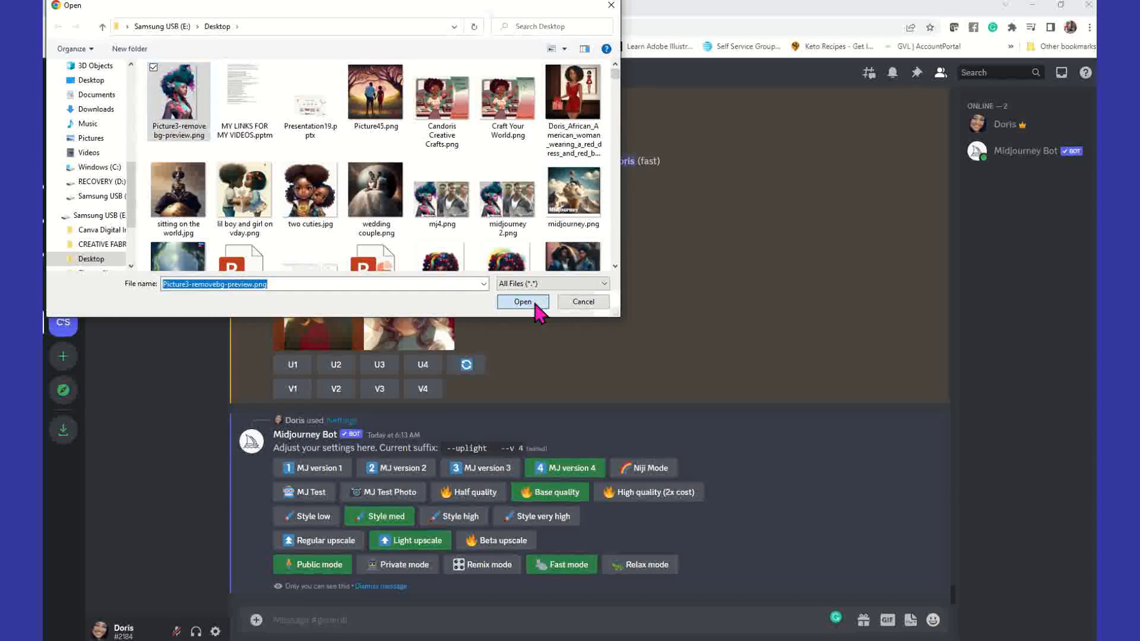
click(536, 305)
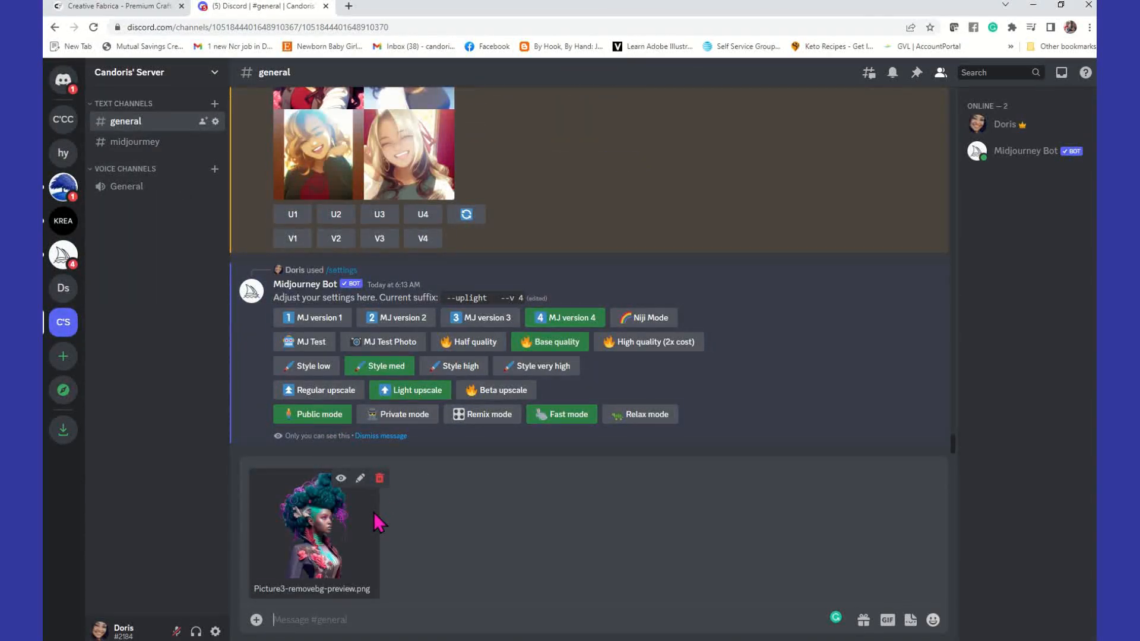
key(Return)
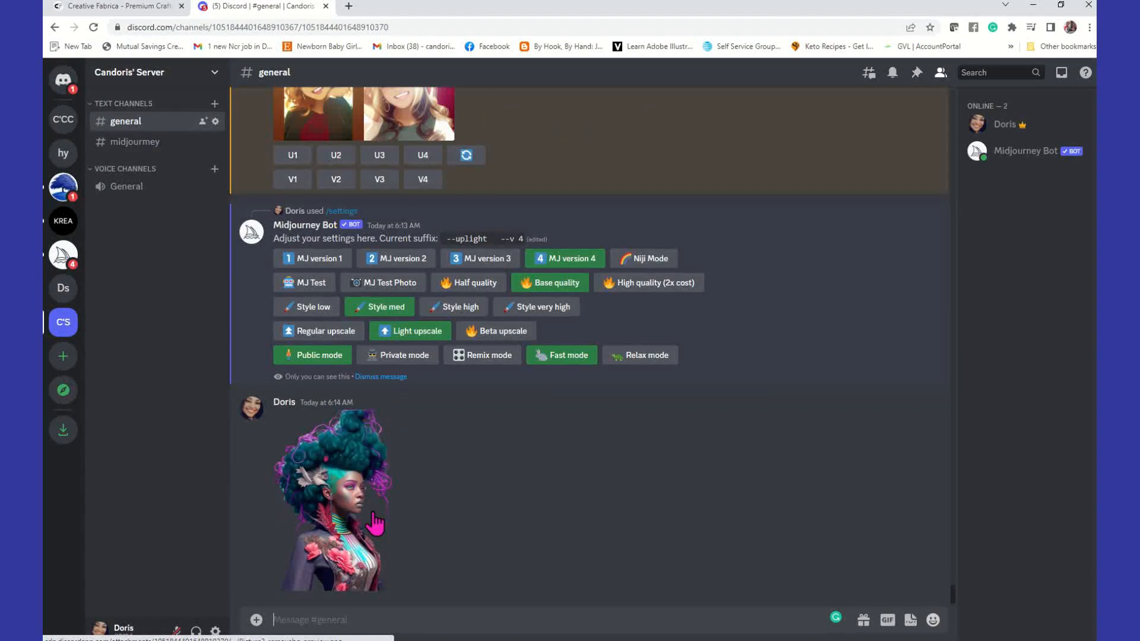
Enlarge the uploaded picture of the teal-haired woman, copy its image address, and close the preview.
right_click(338, 488)
click(337, 487)
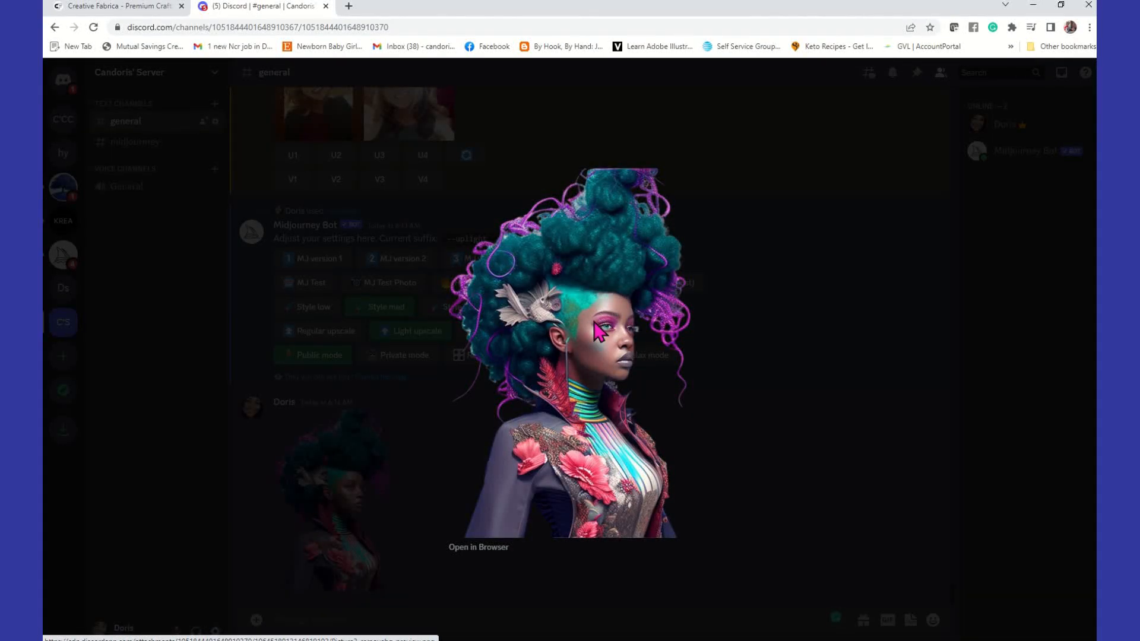
right_click(595, 326)
click(651, 374)
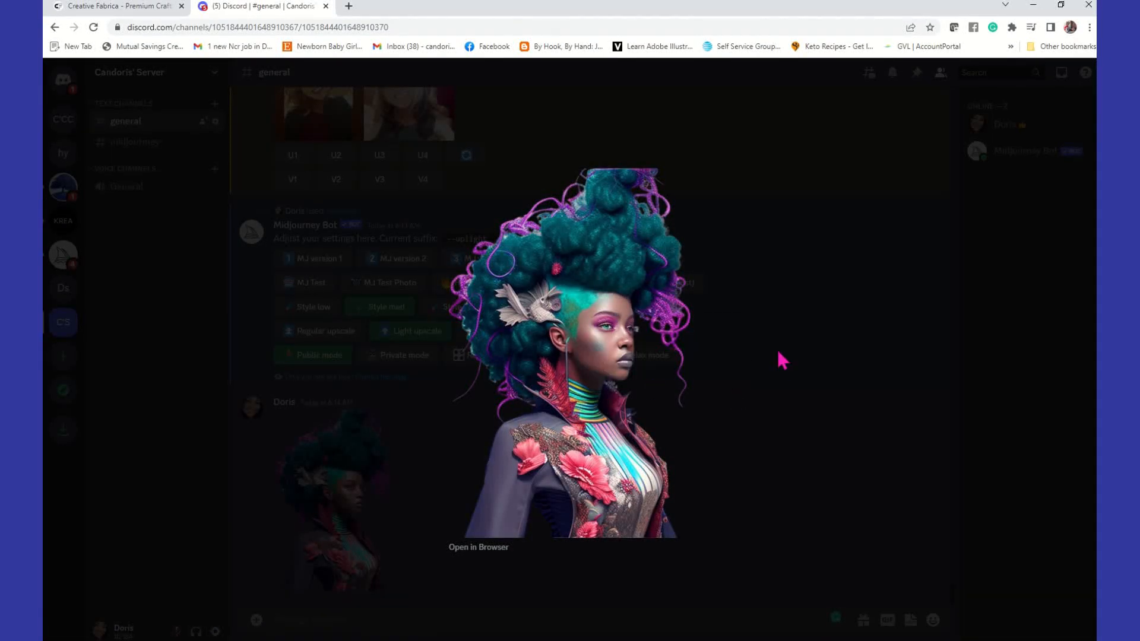
click(781, 360)
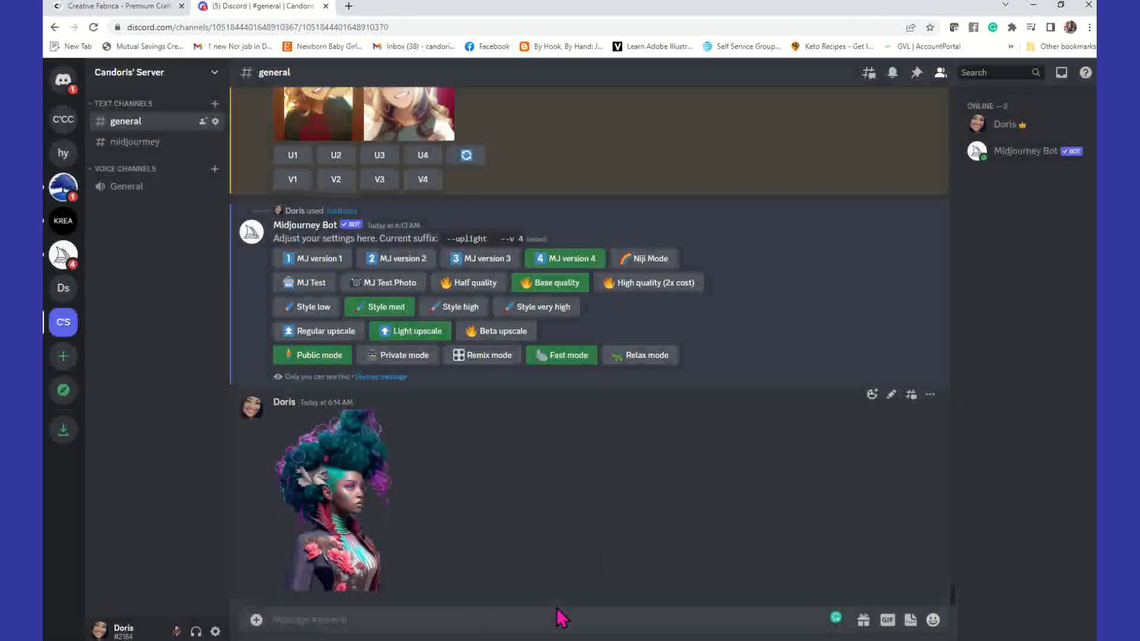
Start a new /imagine prompt with the copied address of the teal-haired woman's picture.
click(442, 617)
text(/image)
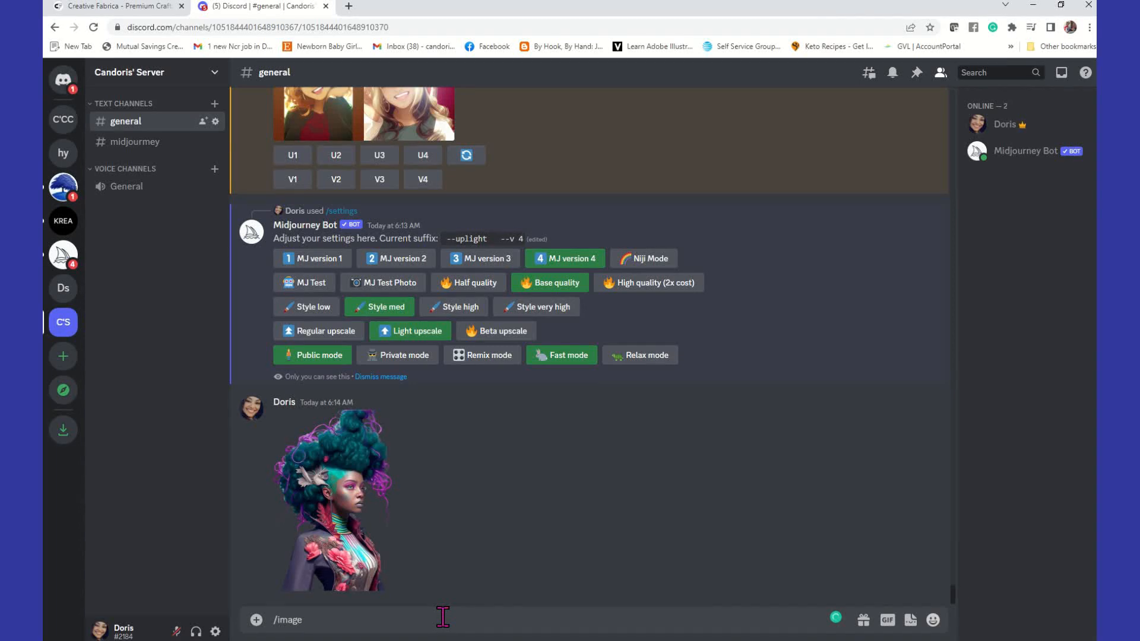
key(BackSpace)
key(Tab)
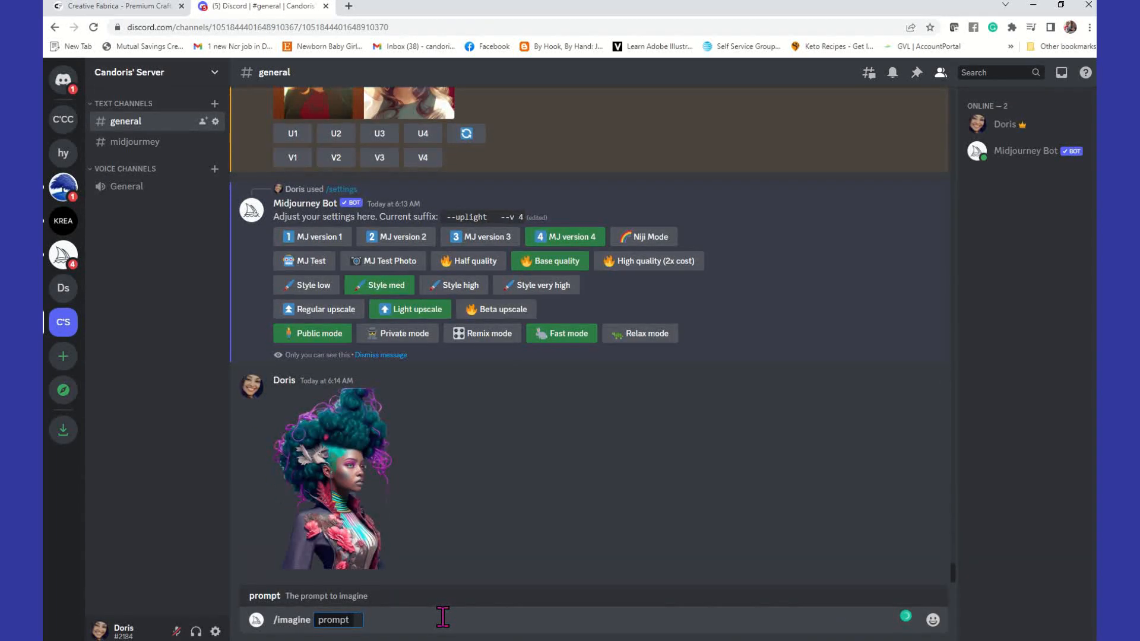
key(ctrl+v)
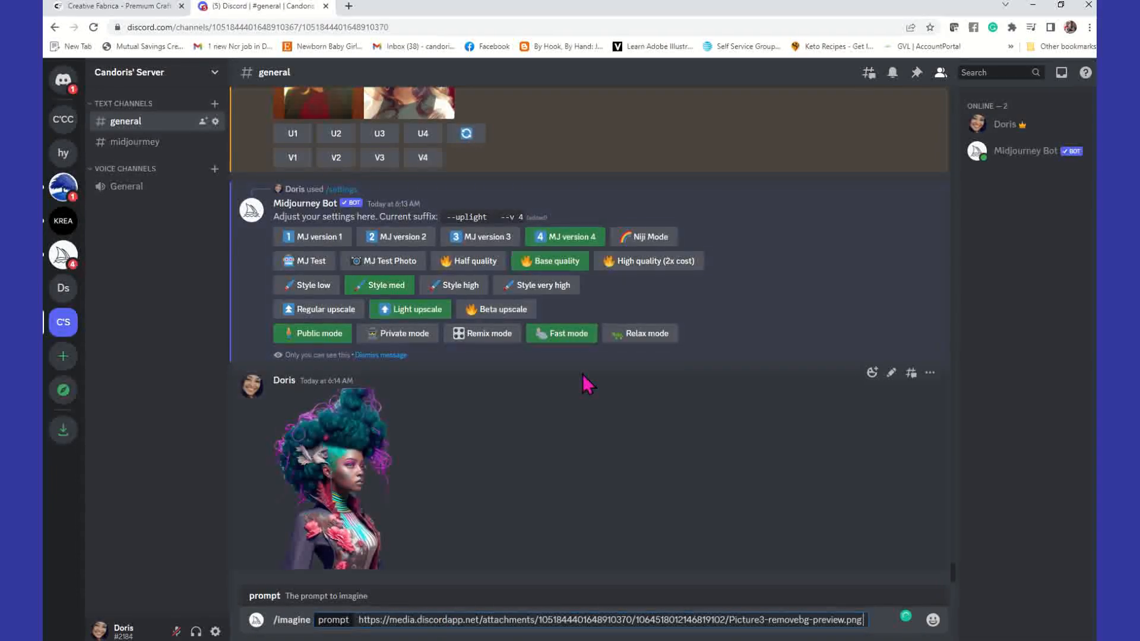
Find the earlier uploaded portrait photo, enlarge it, copy its image address, and close the preview.
scroll(587, 385, up, 3)
scroll(571, 402, down, 2)
scroll(572, 405, up, 5)
scroll(571, 406, up, 10)
scroll(571, 407, up, 15)
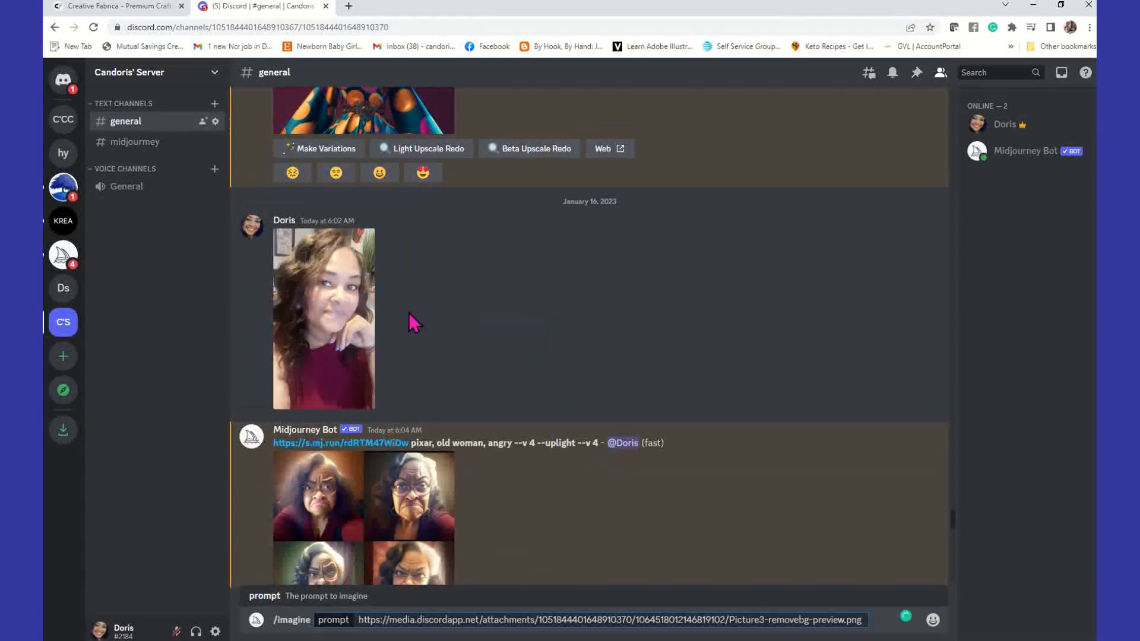
click(348, 311)
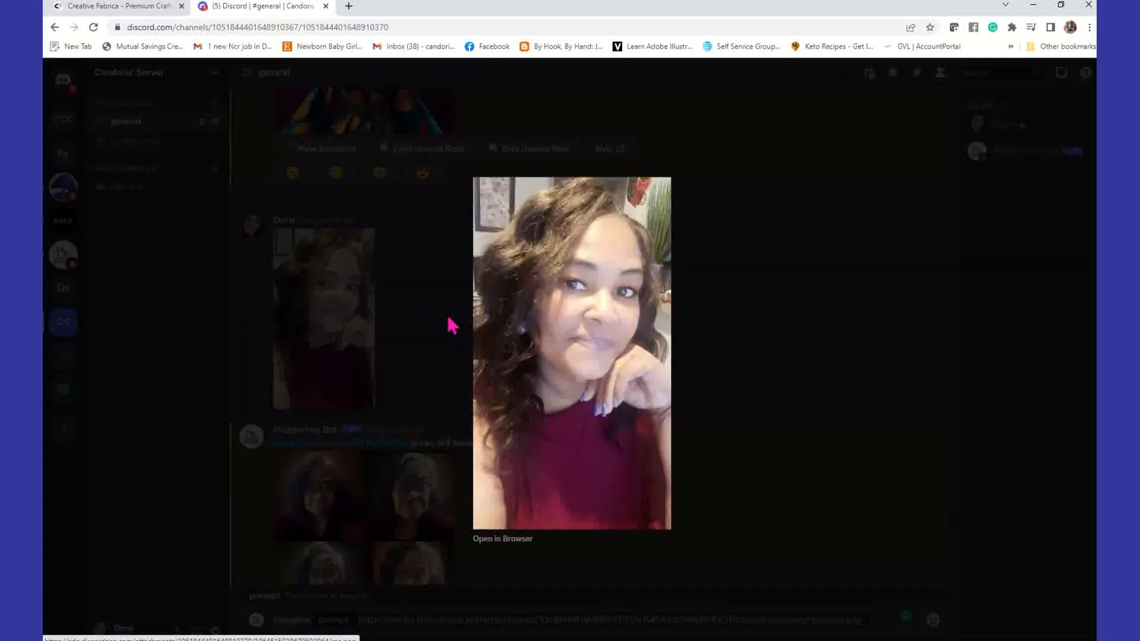
right_click(578, 293)
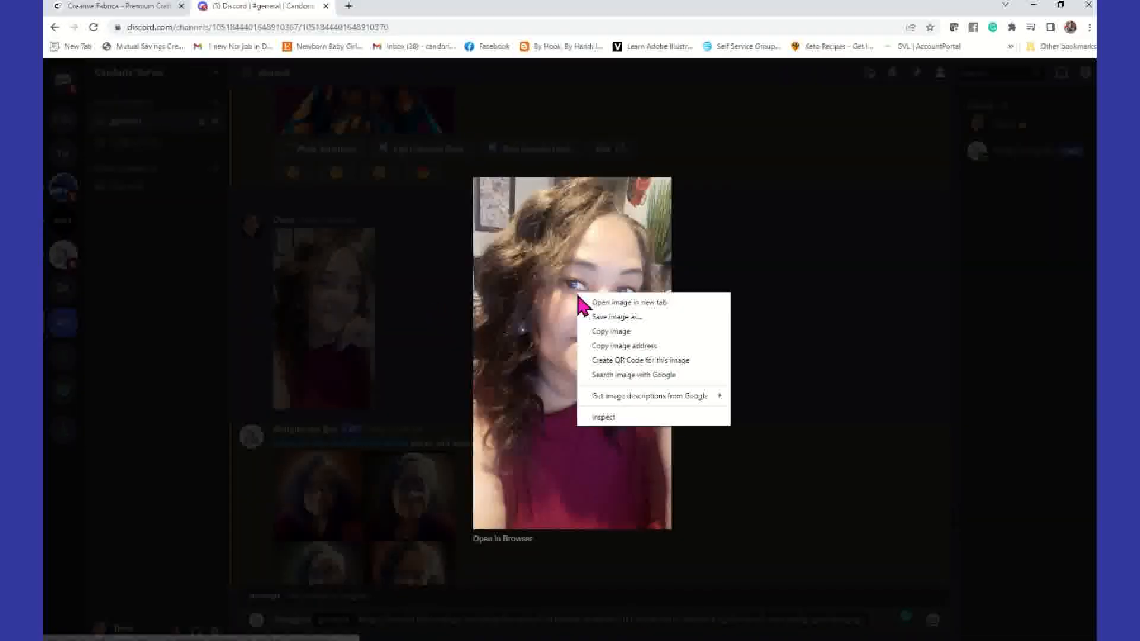
click(623, 346)
click(780, 352)
Add the portrait photo's address and the word "pixar" after the first image link in the /imagine prompt and submit it.
scroll(580, 461, down, 10)
click(575, 489)
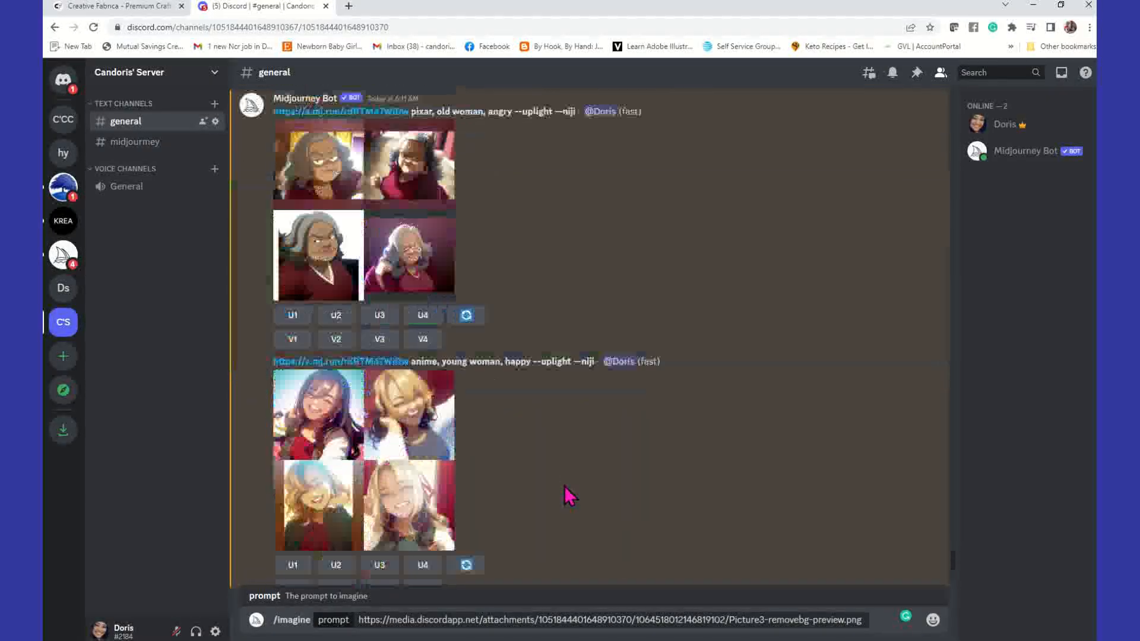
click(869, 619)
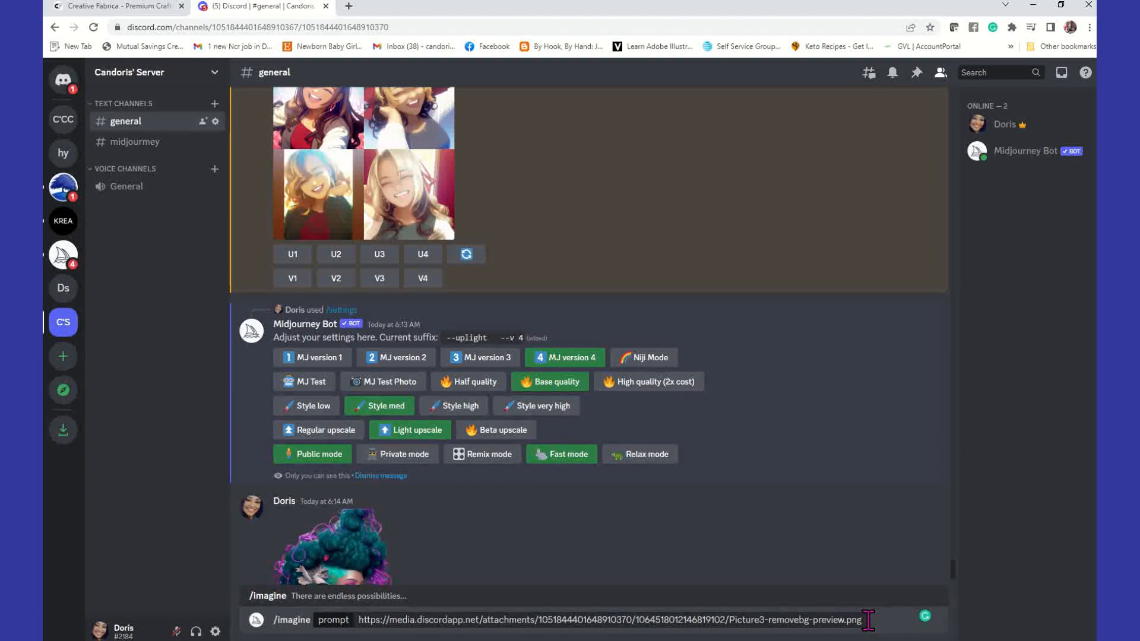
click(868, 620)
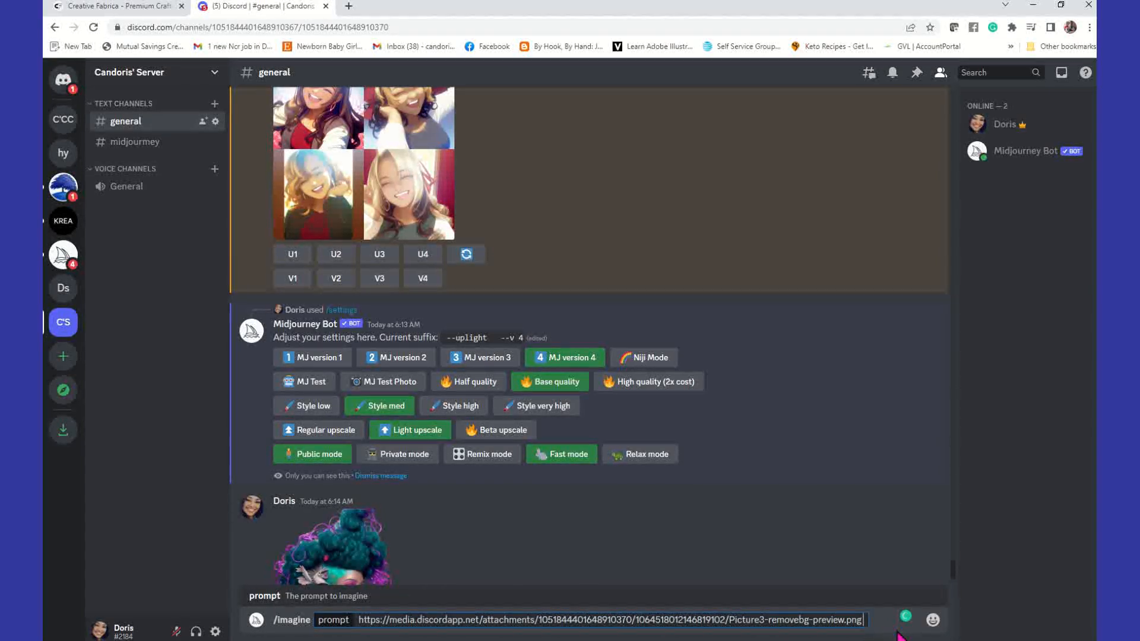
key(ctrl+v)
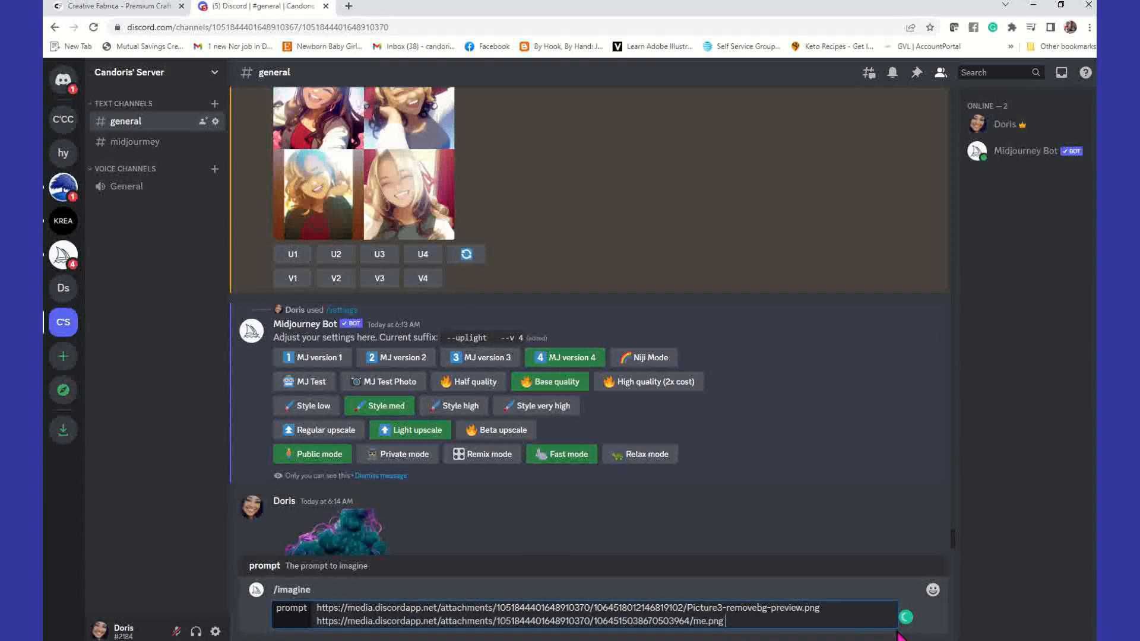
text(pl)
text(xar)
key(Return)
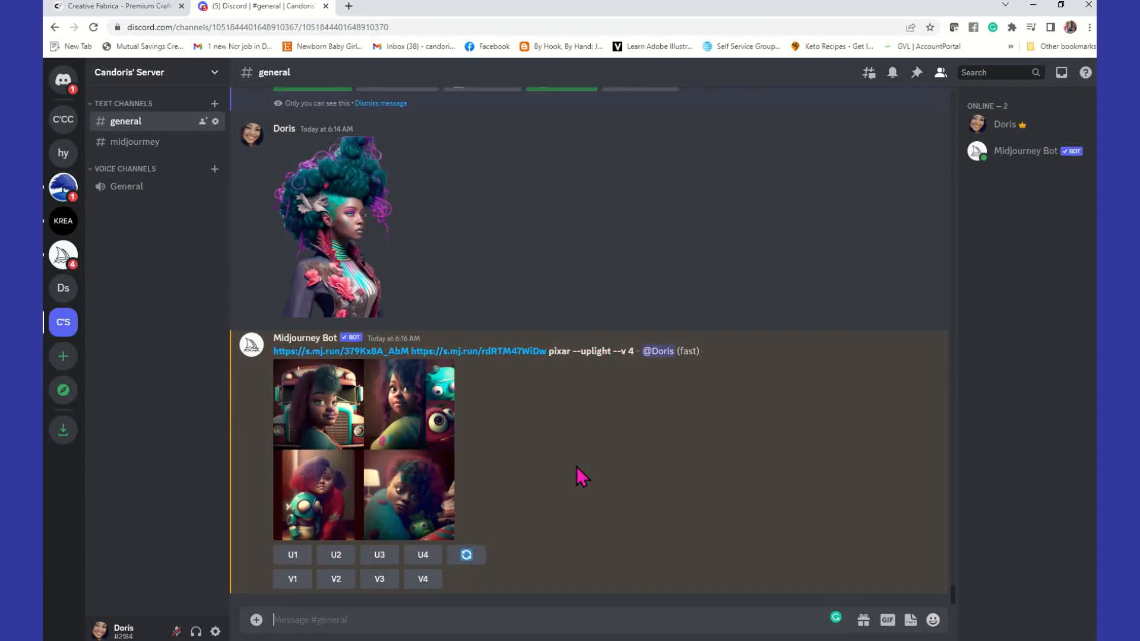
Enlarge the Pixar grid blended from the two images and close the preview.
click(383, 442)
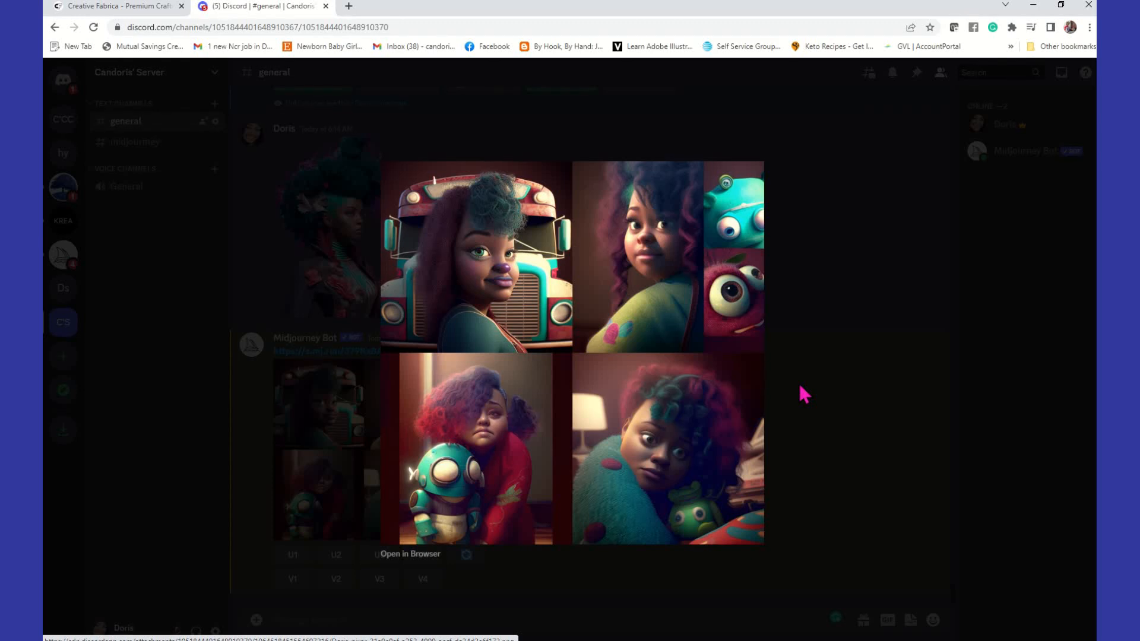
click(858, 358)
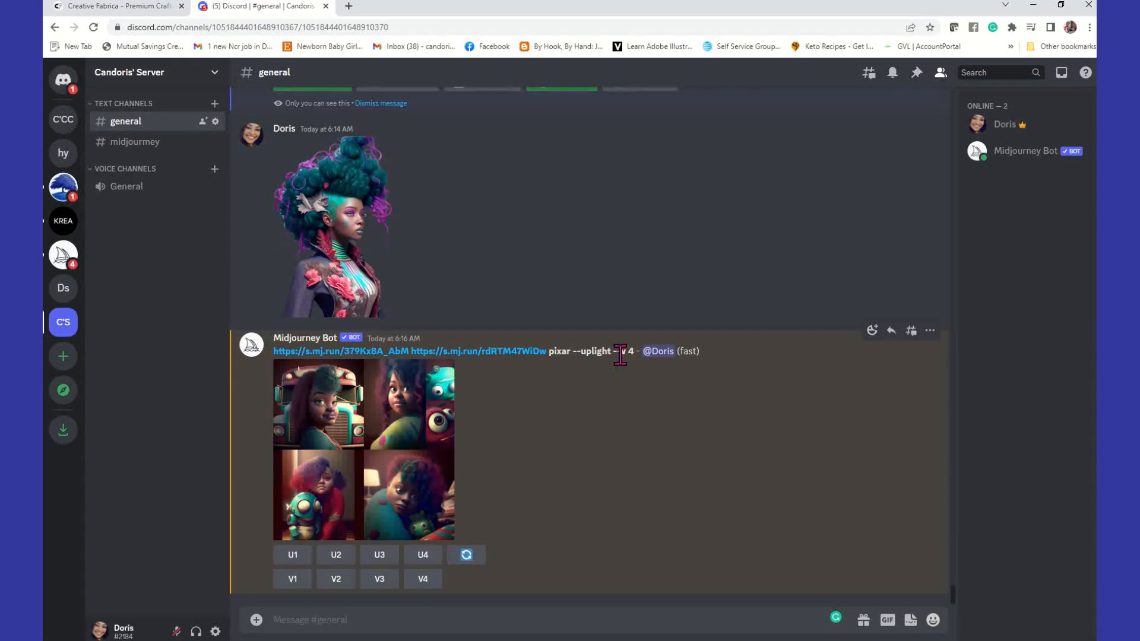
Copy the two image links and the word "pixar" from the latest Pixar prompt message.
drag(571, 351, 292, 349)
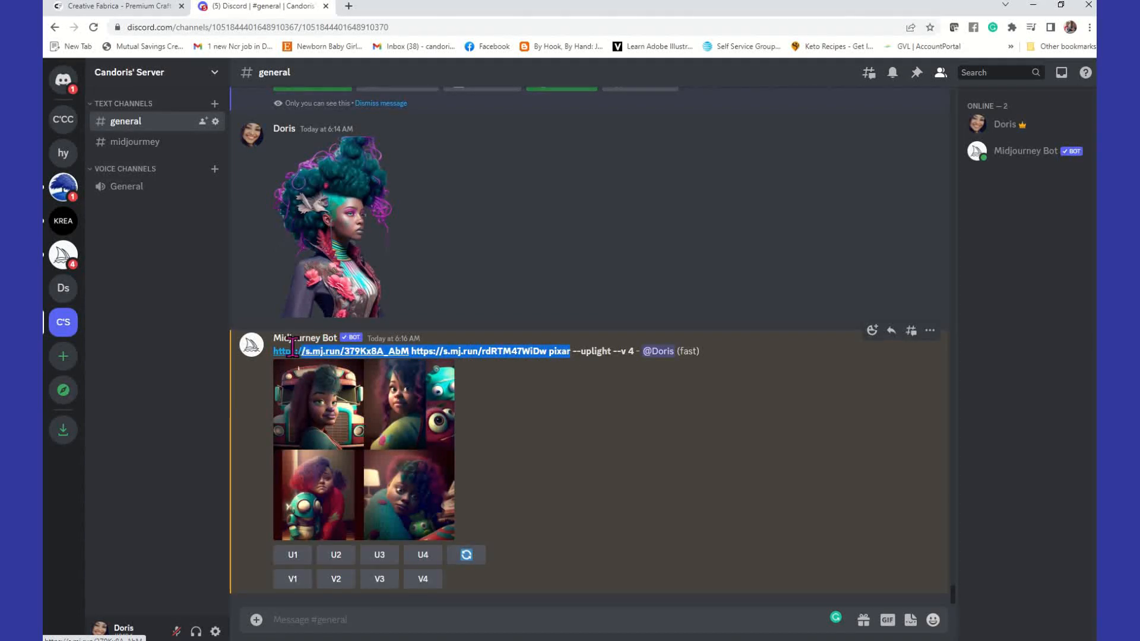
right_click(480, 351)
click(515, 444)
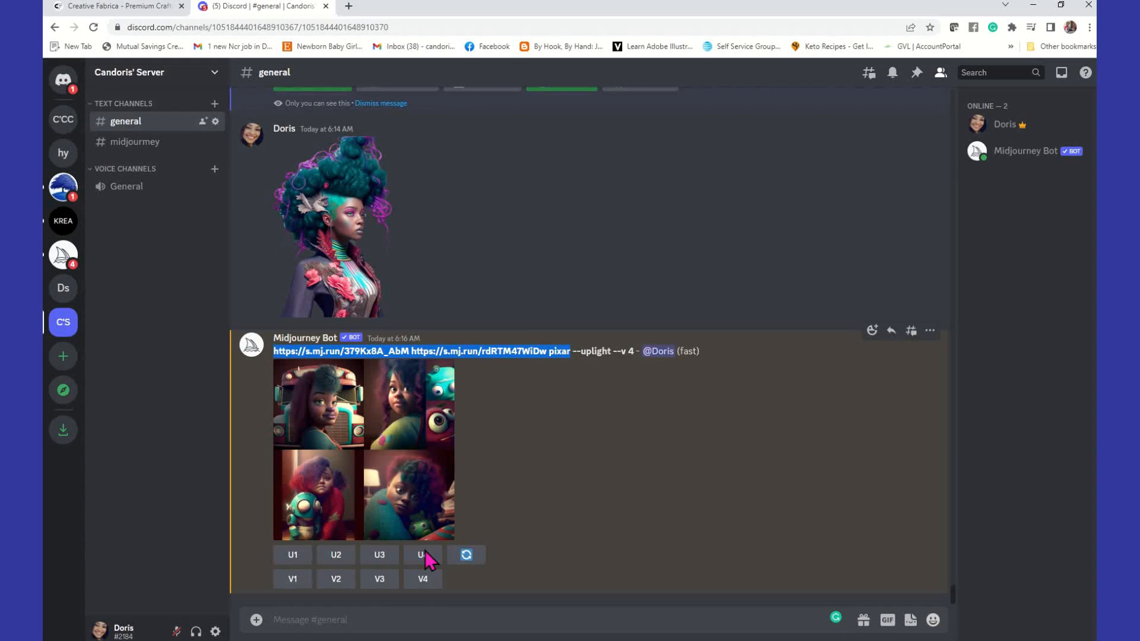
Start a new /imagine prompt with the copied text, replace "pixar" with "pop art", and submit it.
click(394, 621)
text(/im)
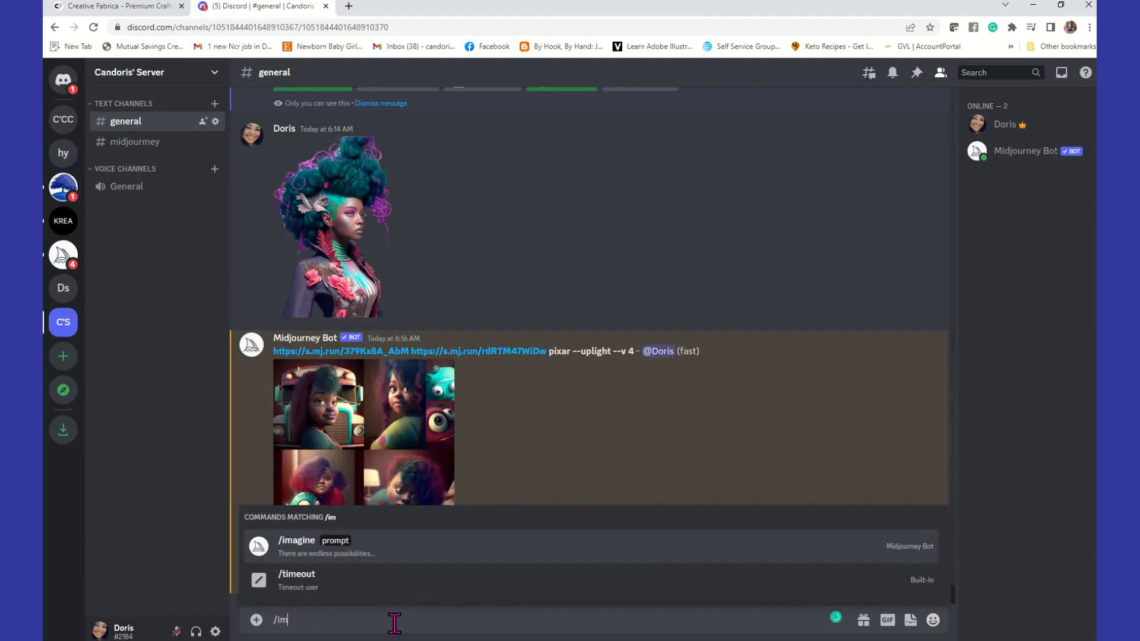
key(Tab)
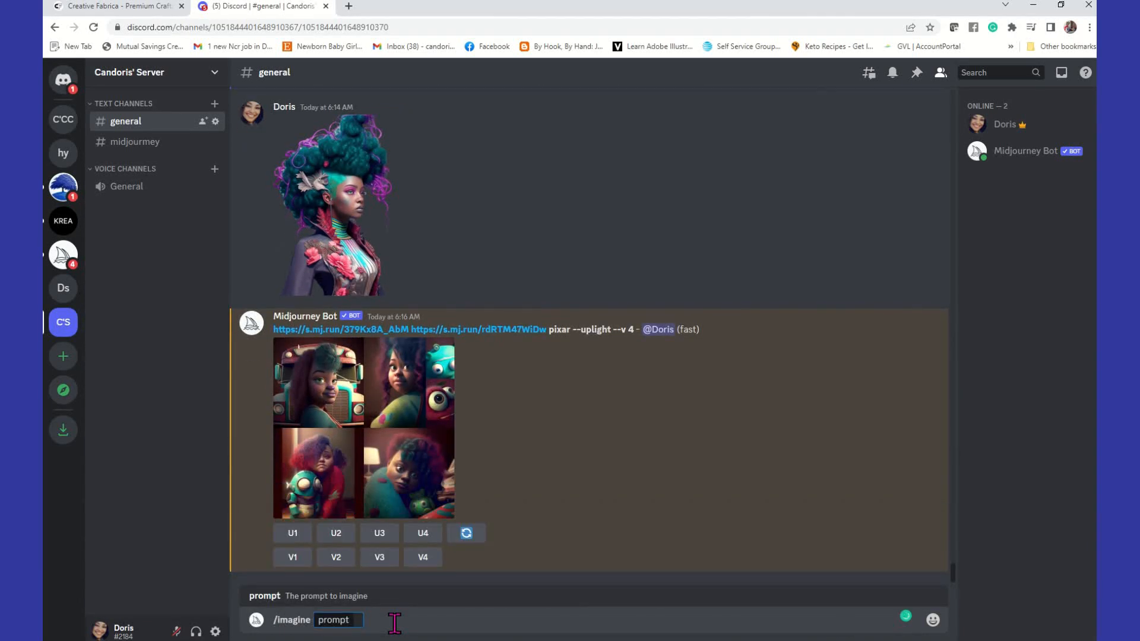
key(ctrl+v)
key(BackSpace)
key(BackSpace)
key(BackSpace)
key(BackSpace)
key(BackSpace)
text(pop art)
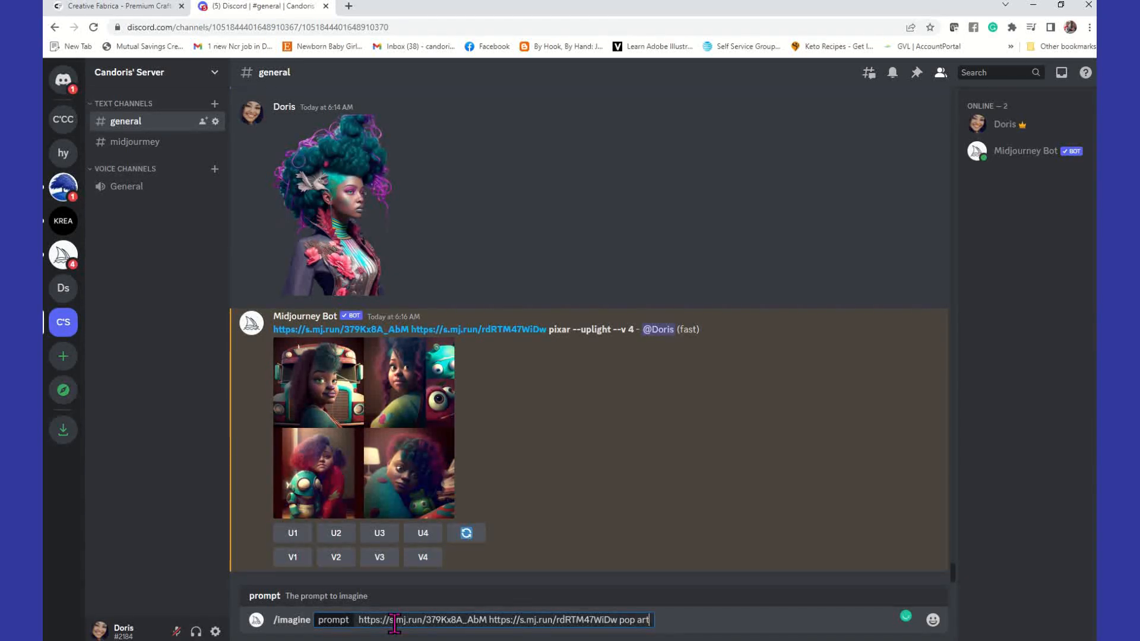
key(Return)
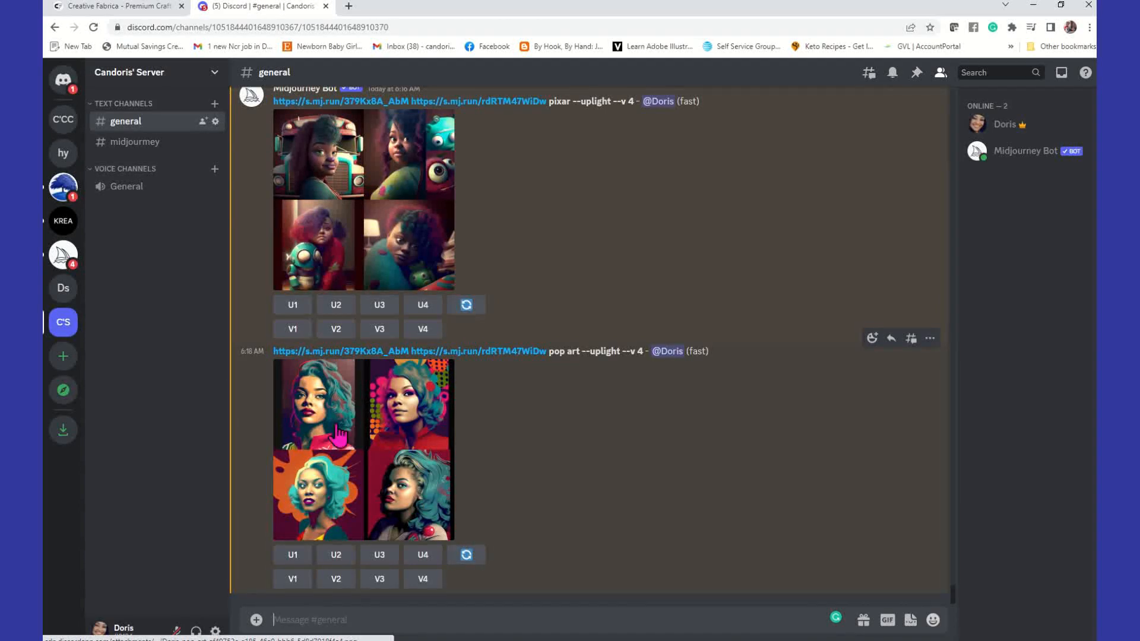
Enlarge the pop art grid, view it full size in the browser, and return to the channel.
click(374, 426)
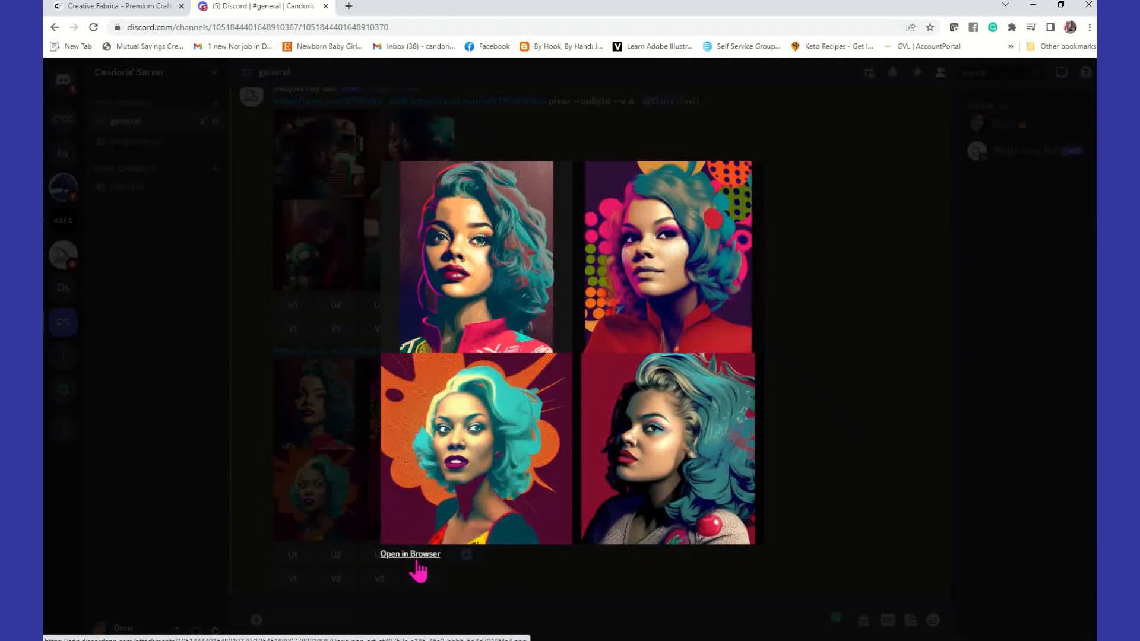
click(416, 554)
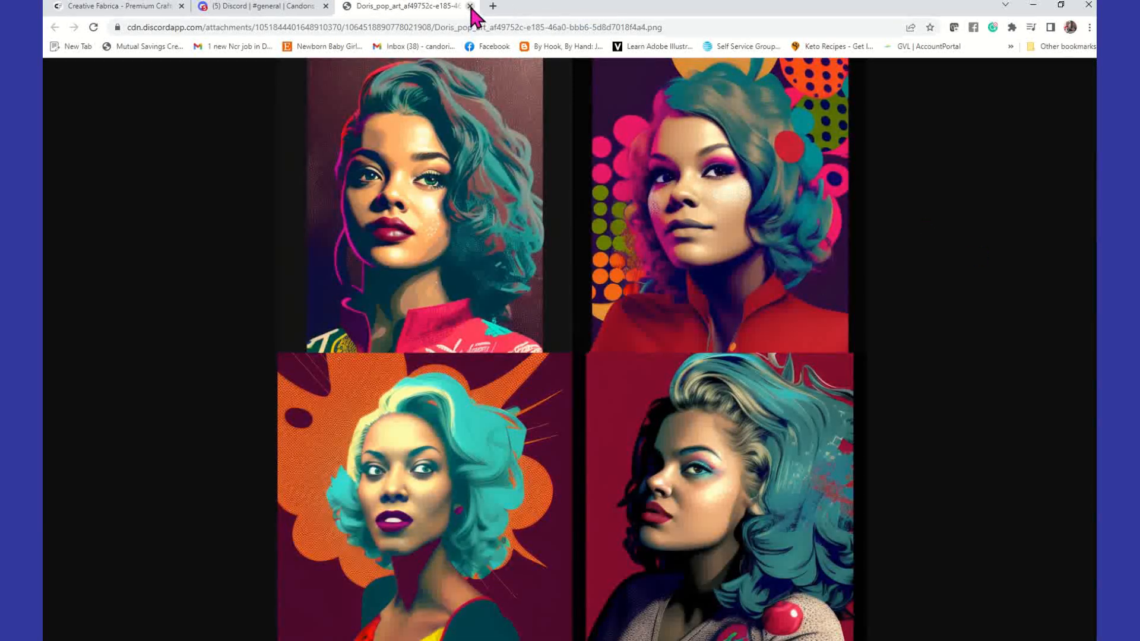
click(469, 6)
click(824, 403)
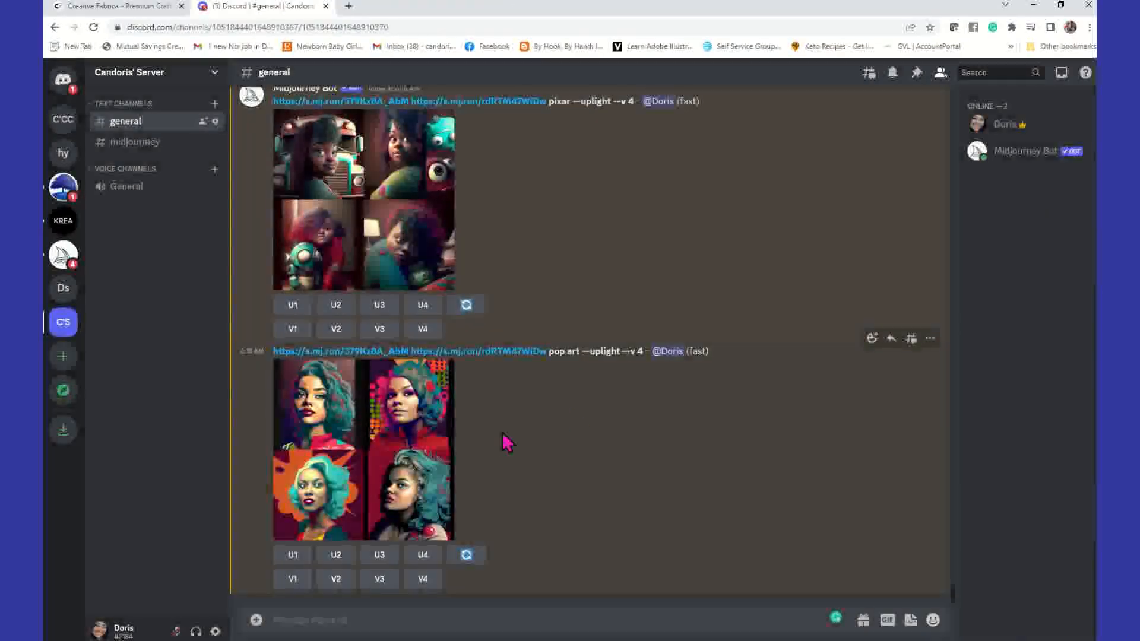
Copy the two image links and the words "pop art" from the latest prompt message.
drag(582, 352, 271, 350)
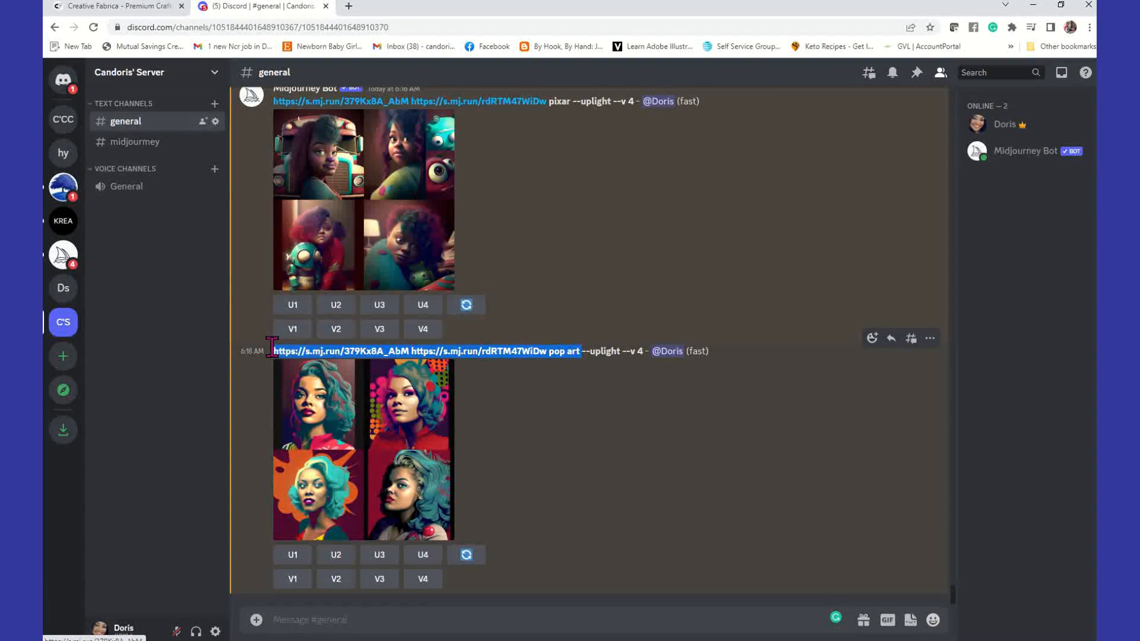
right_click(311, 353)
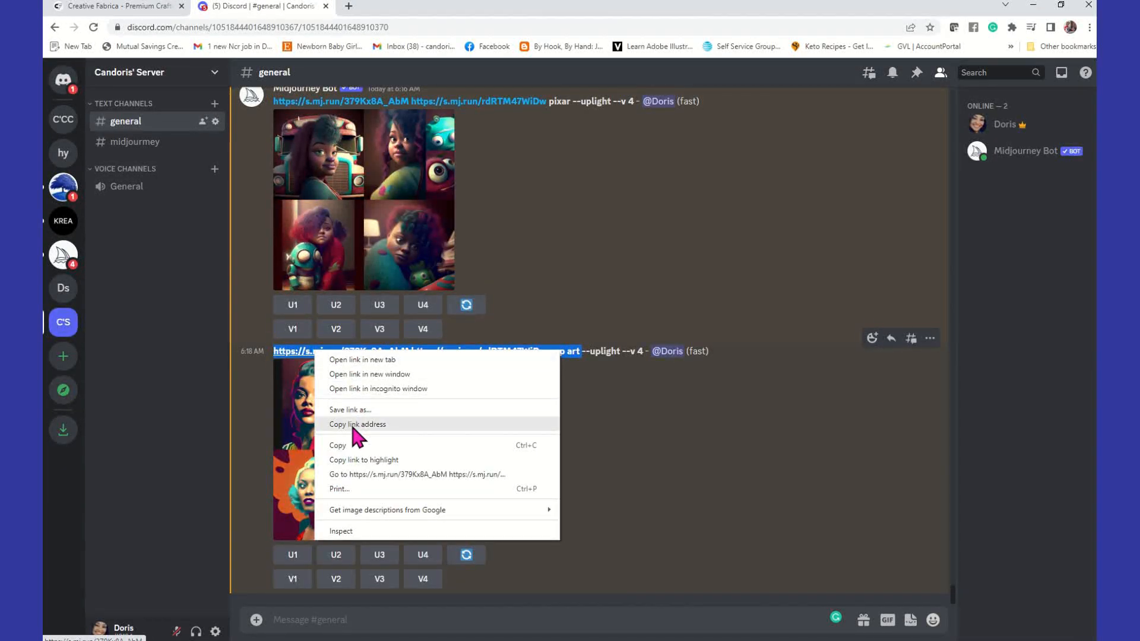
click(352, 447)
Start a new /imagine prompt with the copied pop art text, add --niji at its end, and submit it.
click(340, 617)
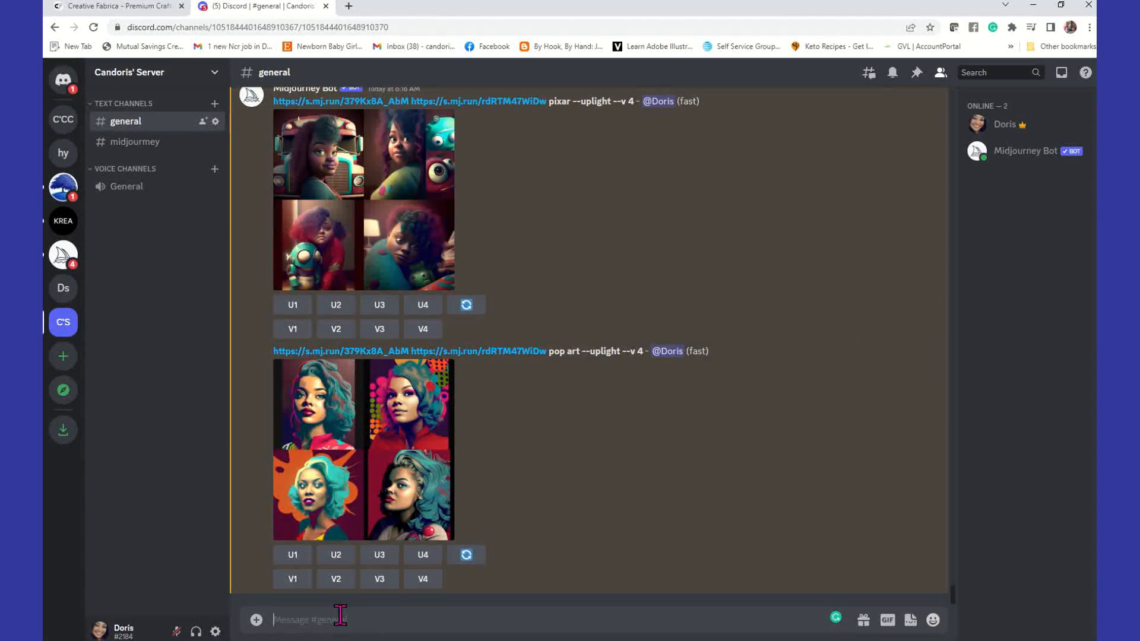
text(/)
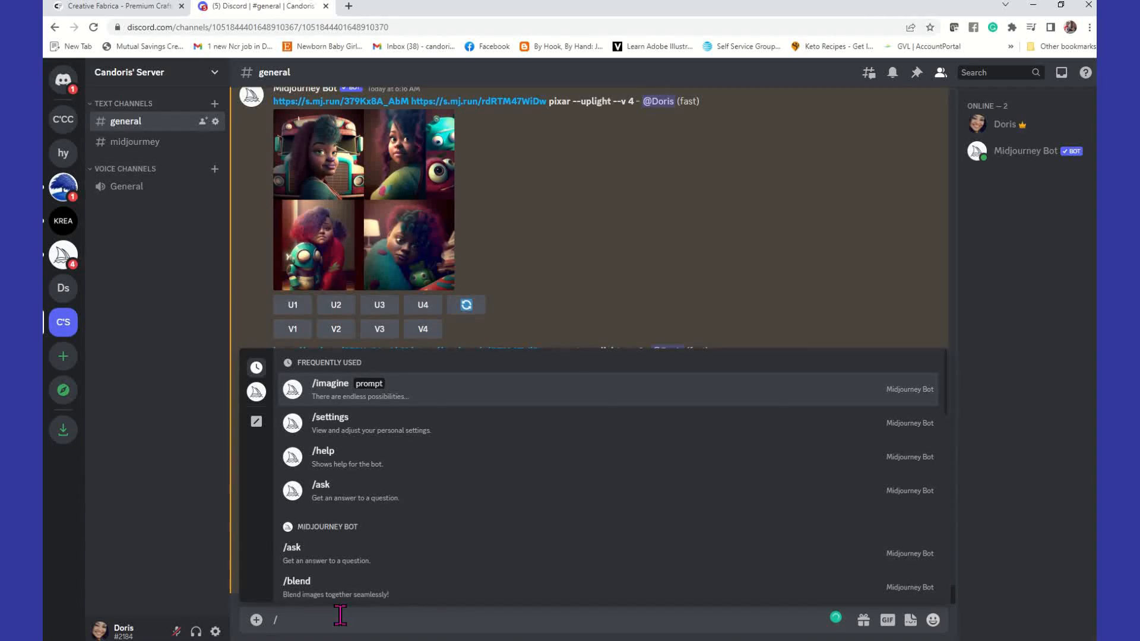
text(im)
key(Tab)
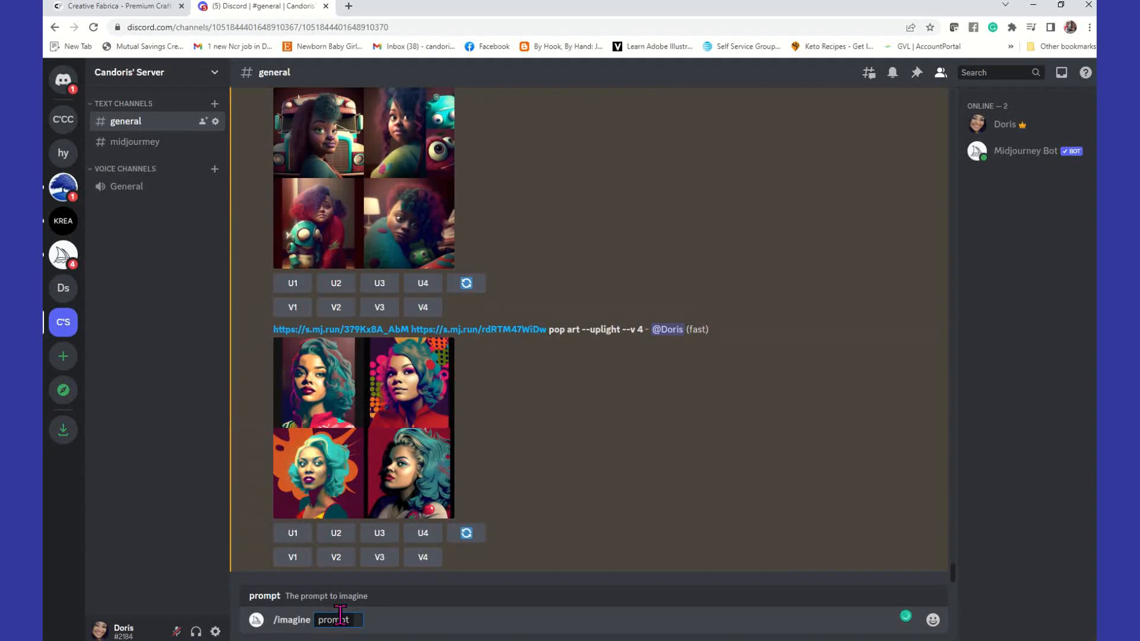
key(ctrl+v)
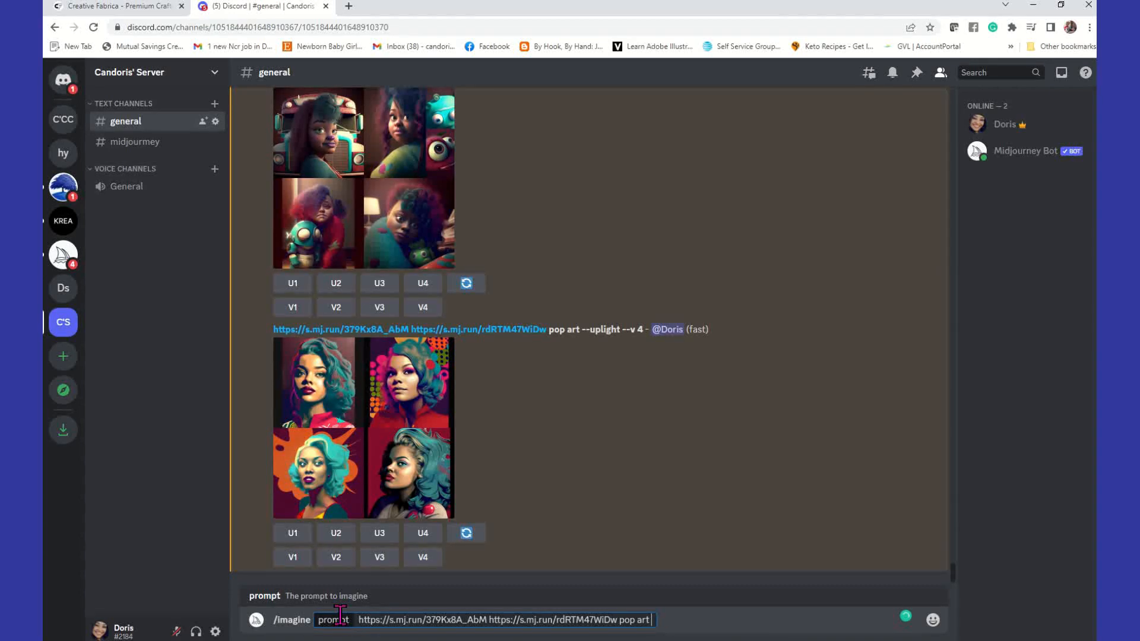
text(--niji)
key(Return)
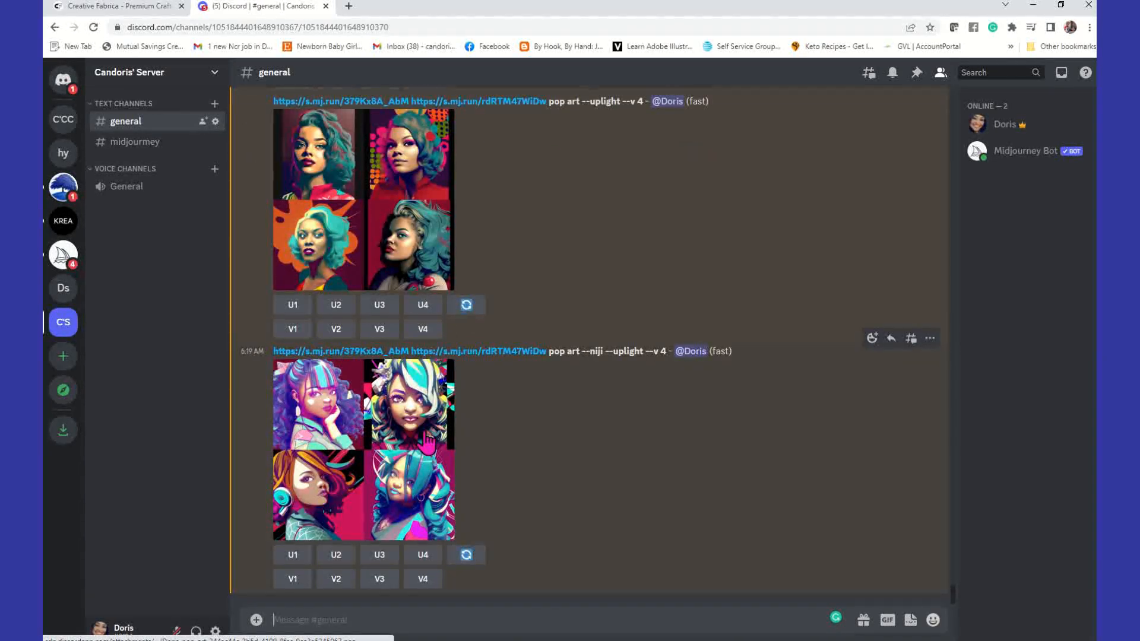
Enlarge the pop art grid made with --niji, view it full size in the browser, and return to the channel.
click(424, 401)
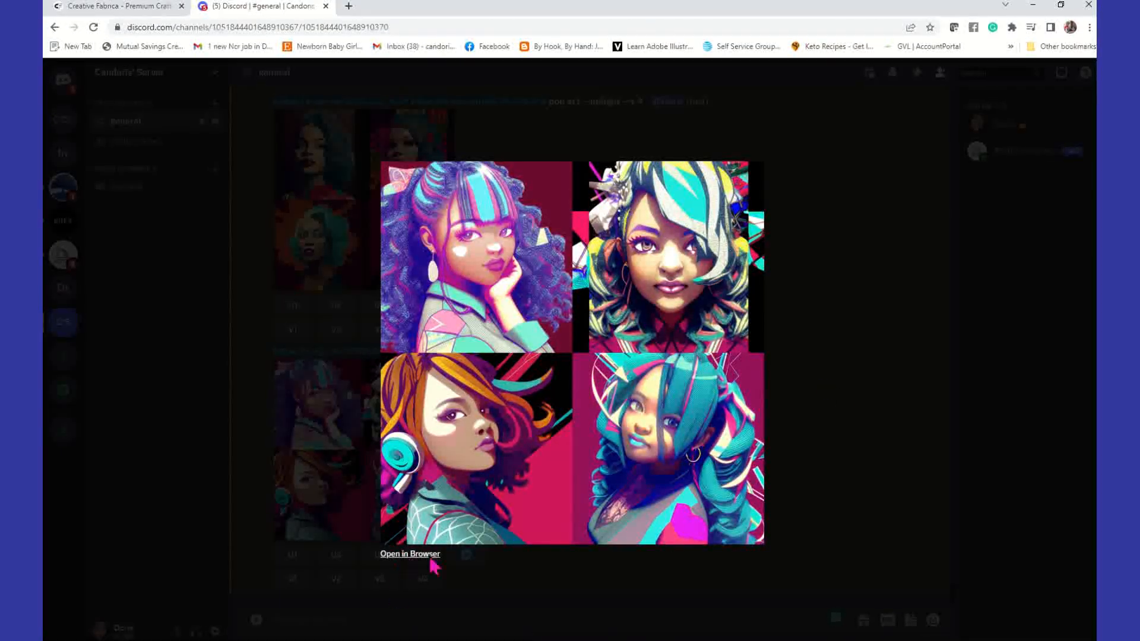
click(408, 554)
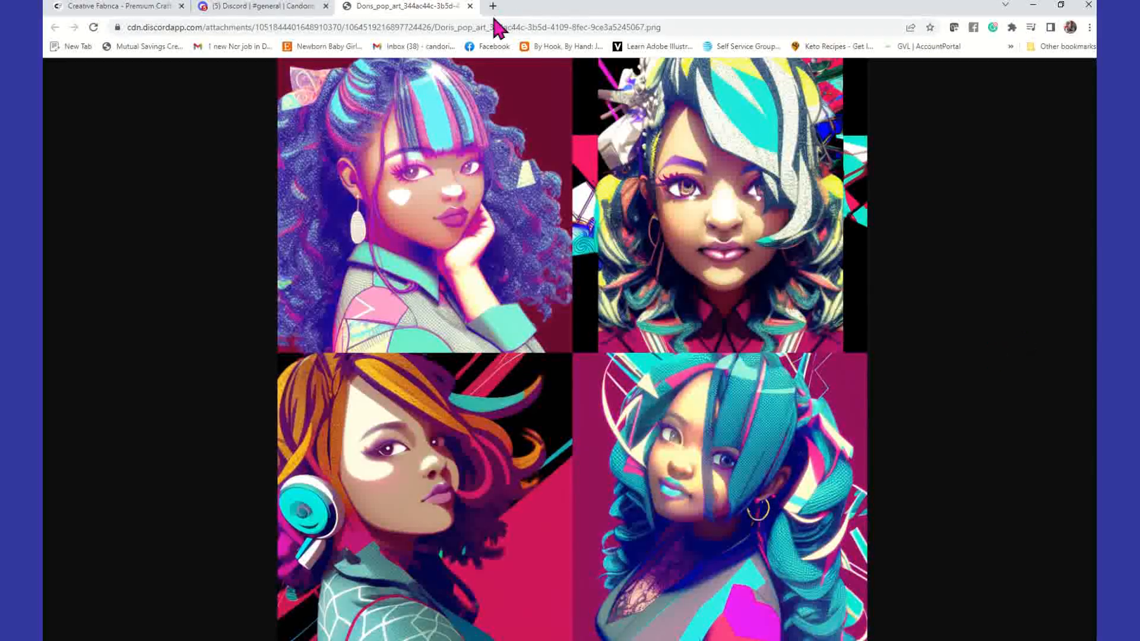
click(470, 5)
click(826, 363)
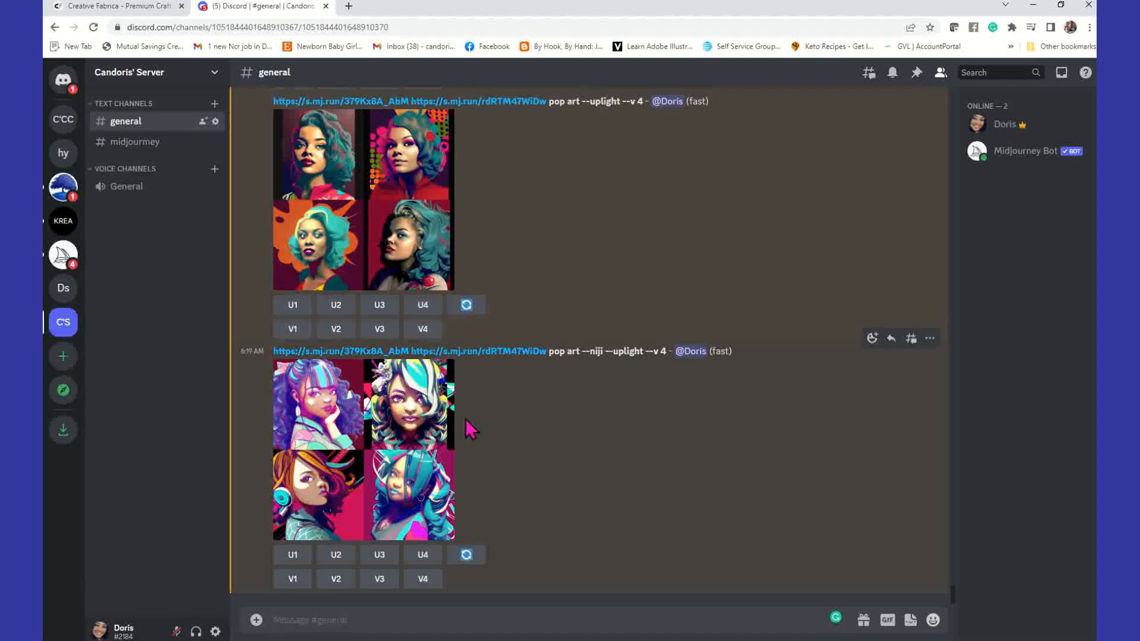
Compare the version 4 and Niji pop art grids by enlarging each in turn, closing both previews.
click(442, 276)
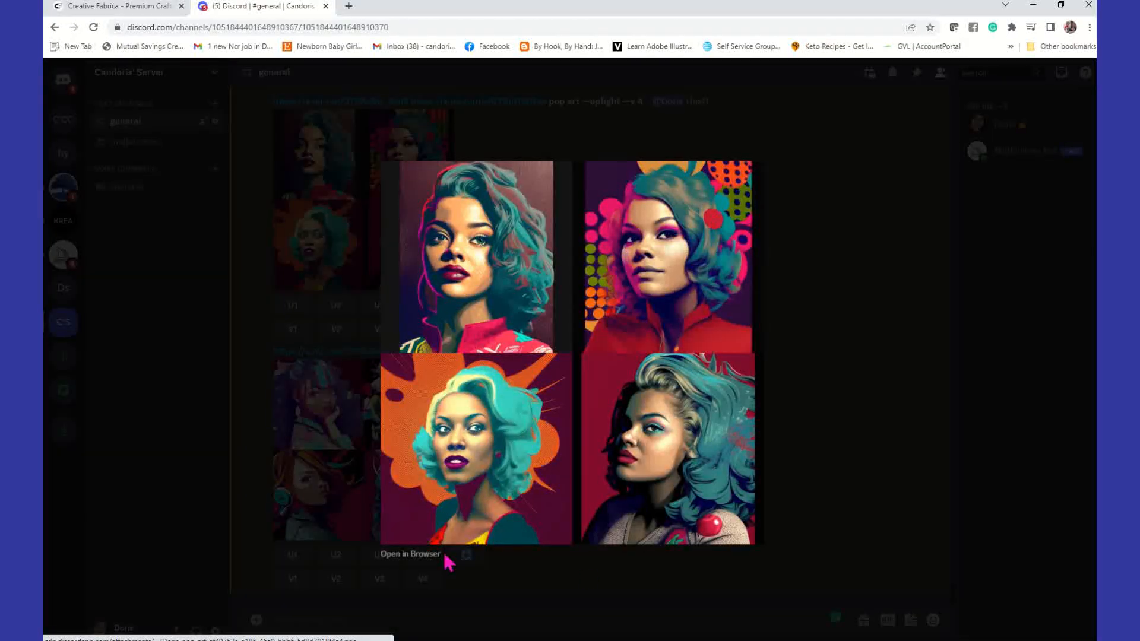
click(856, 426)
click(418, 443)
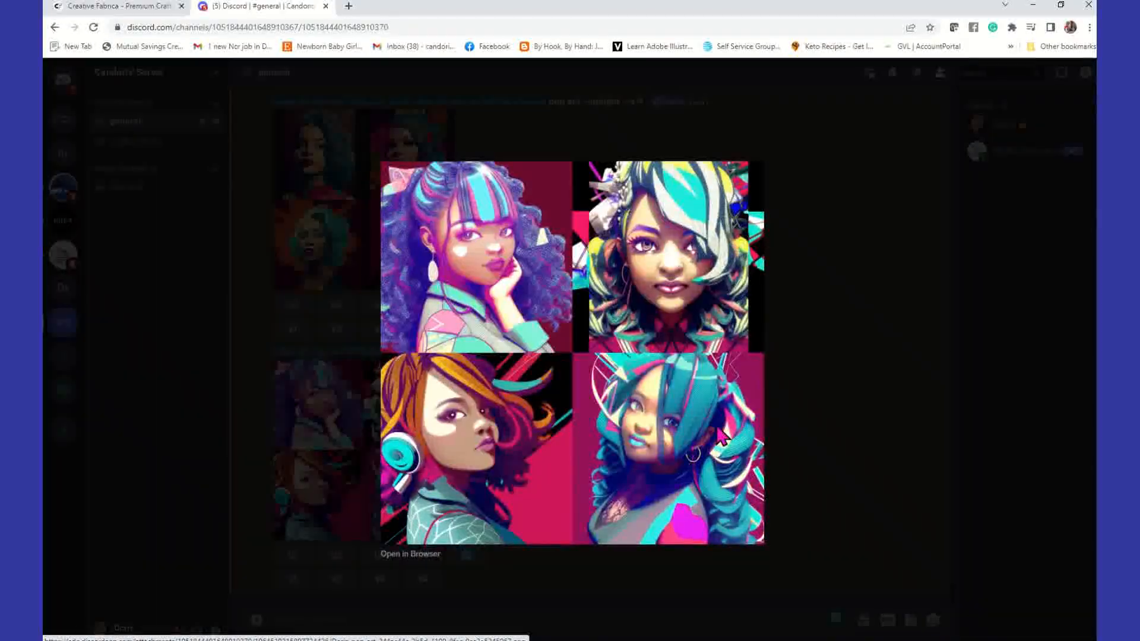
click(818, 404)
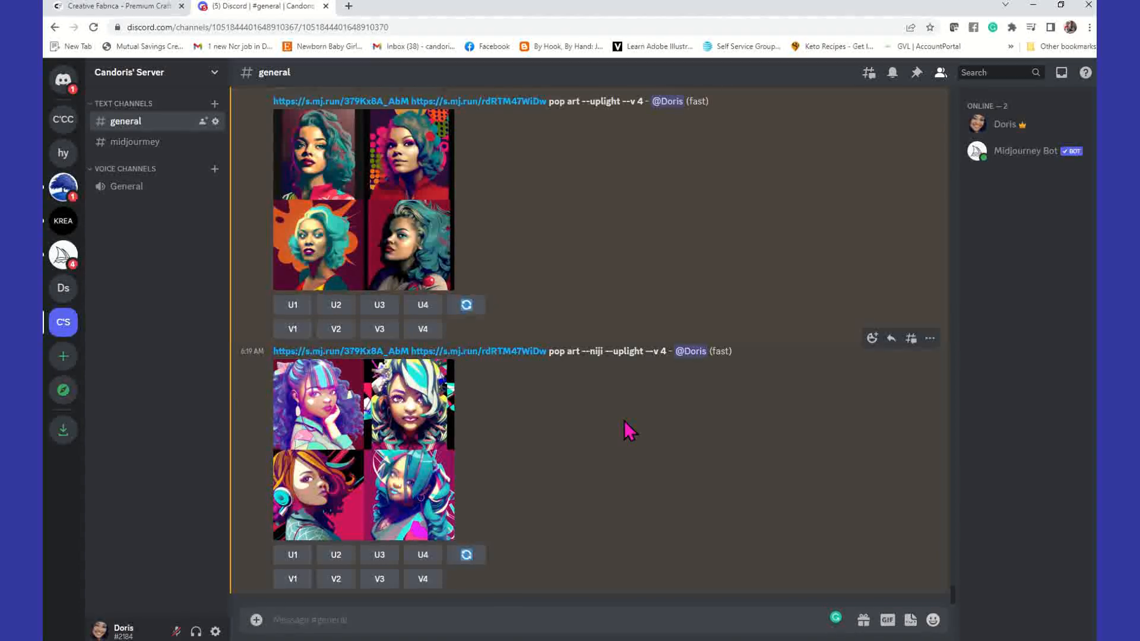
Open facebook.com in a new browser tab, go to the Candoris' Cricut and Creative Crafters group, and close the chat window.
click(348, 6)
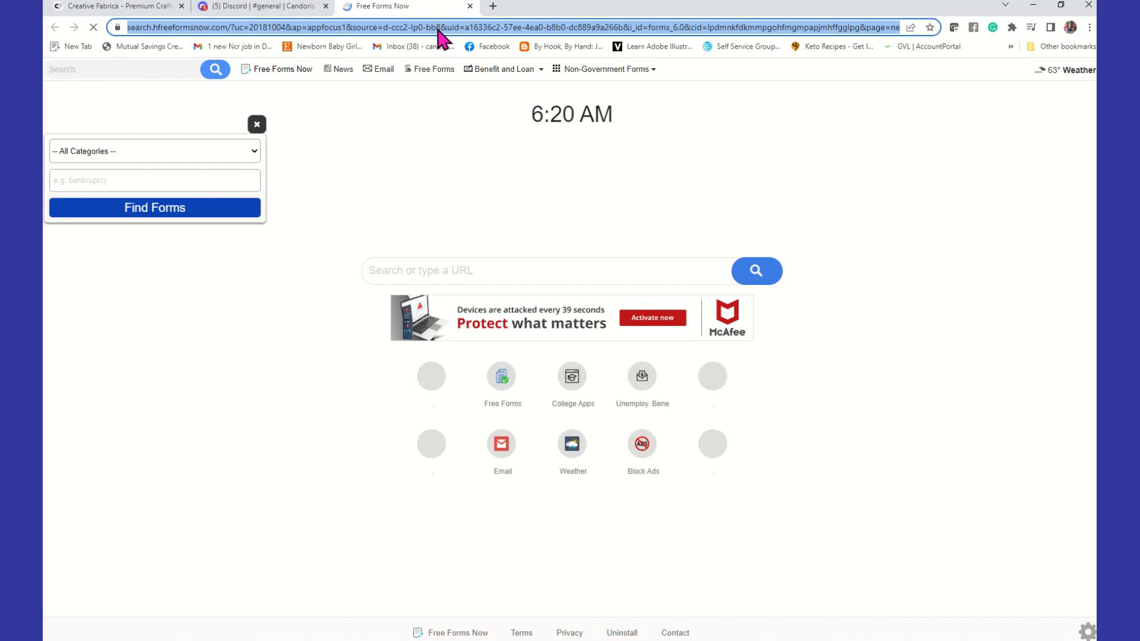
text(facebook.com)
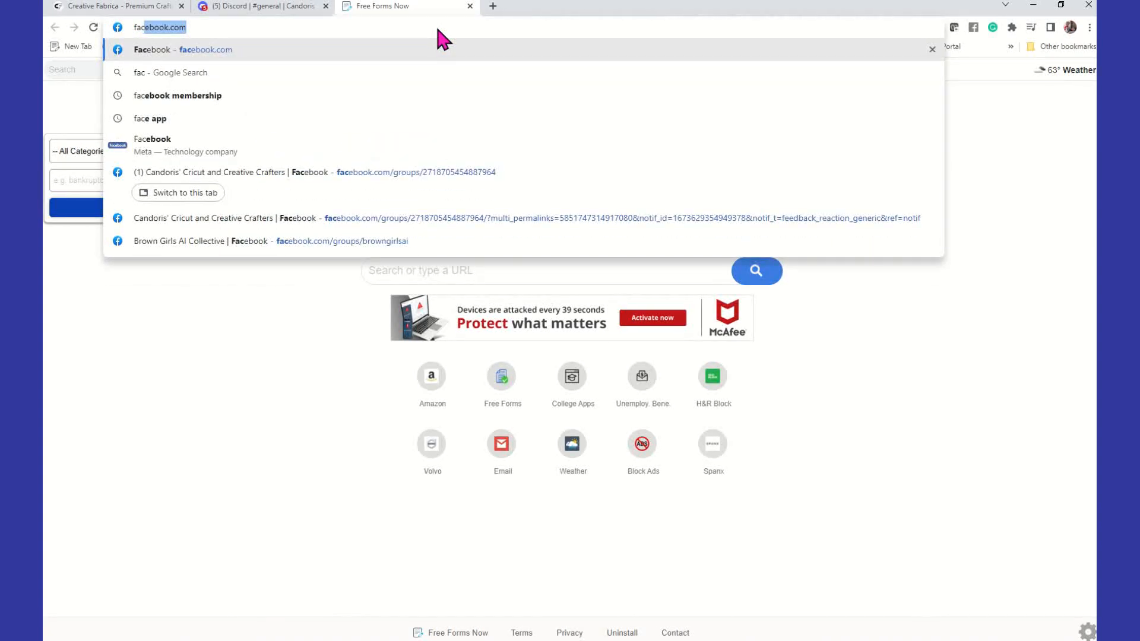
key(Return)
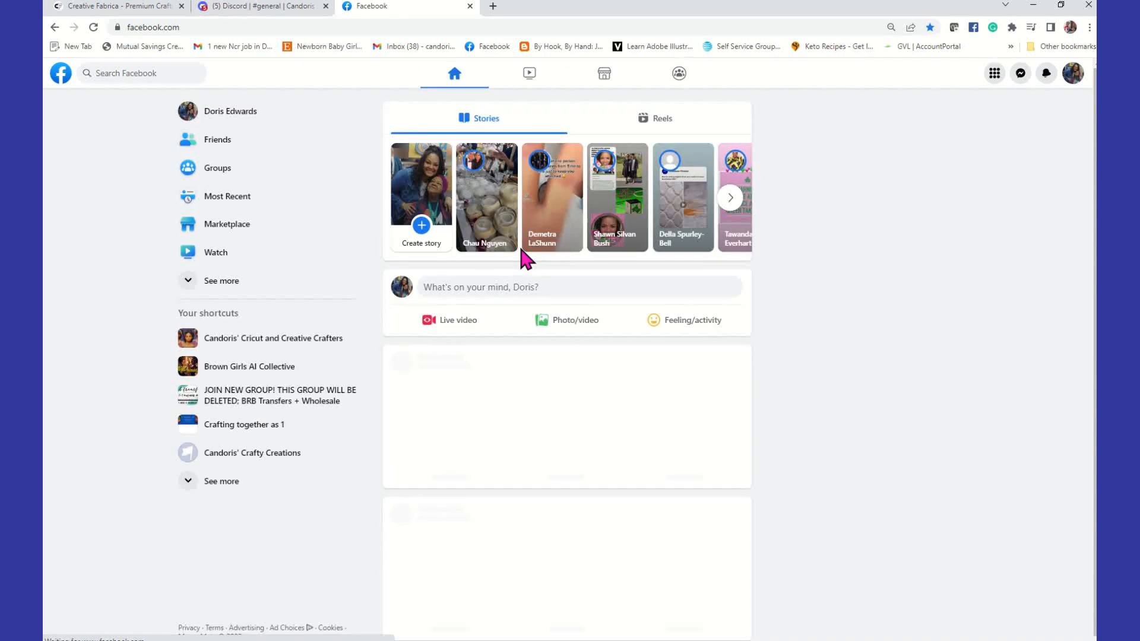
click(284, 339)
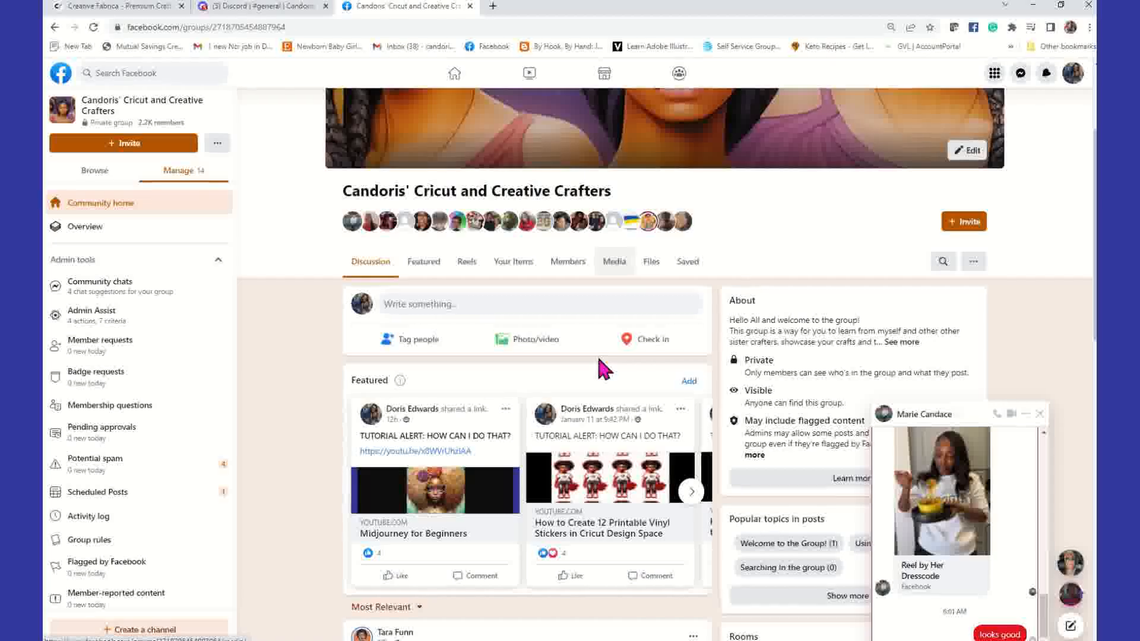
scroll(595, 386, down, 1)
click(1040, 414)
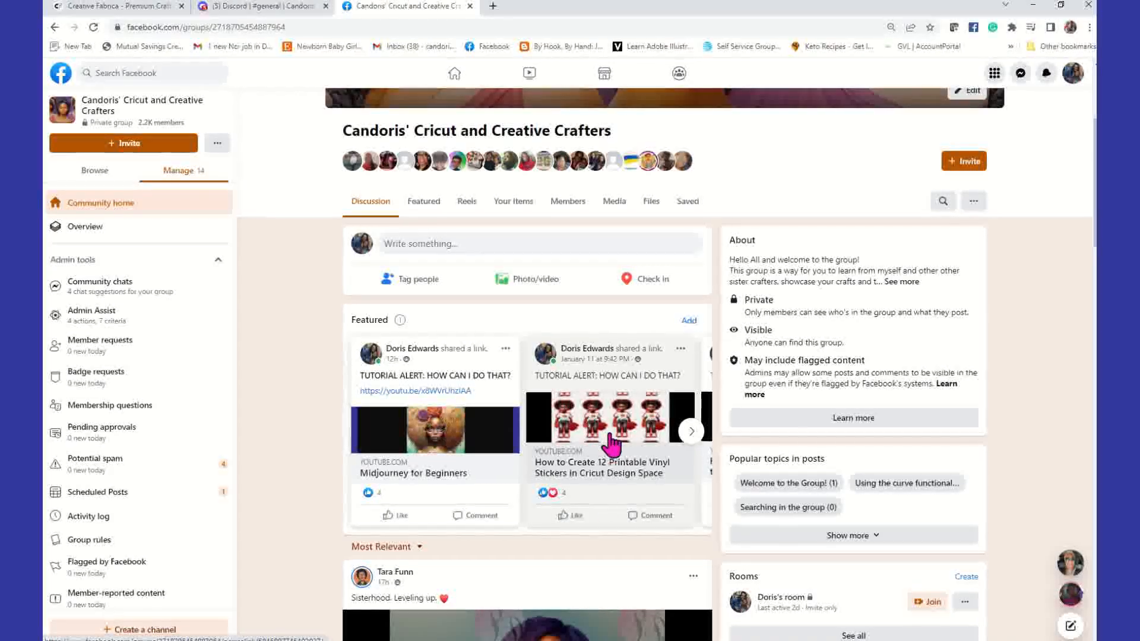
Browse through the group's featured tutorial posts to the older Midjourney and Creative Fabrica Spark tutorials.
click(692, 432)
click(691, 432)
click(692, 432)
click(691, 431)
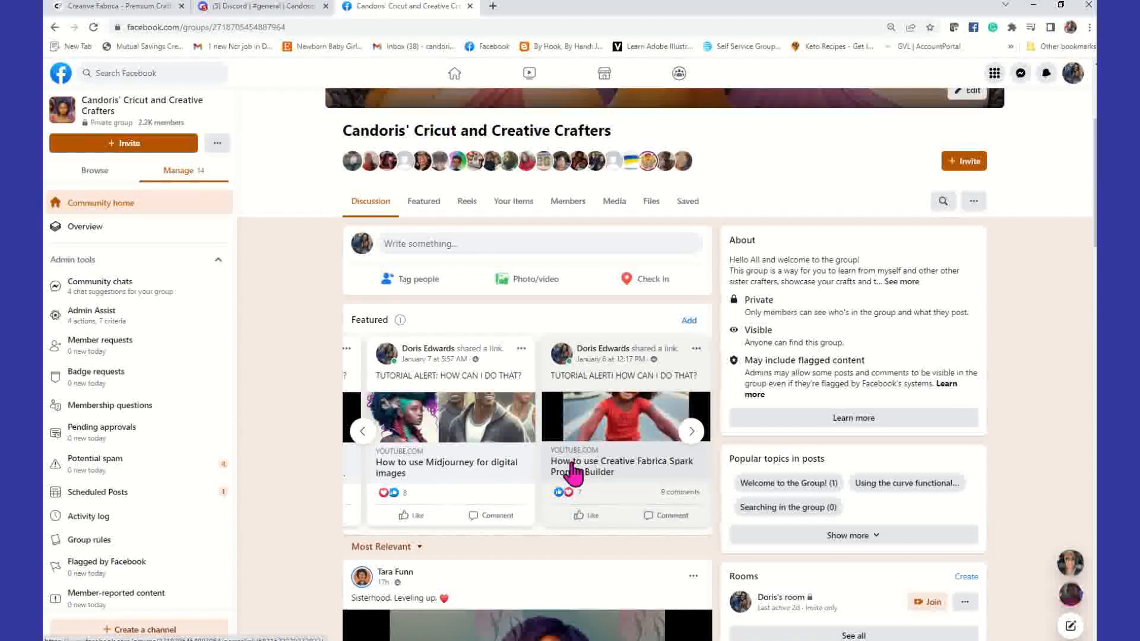